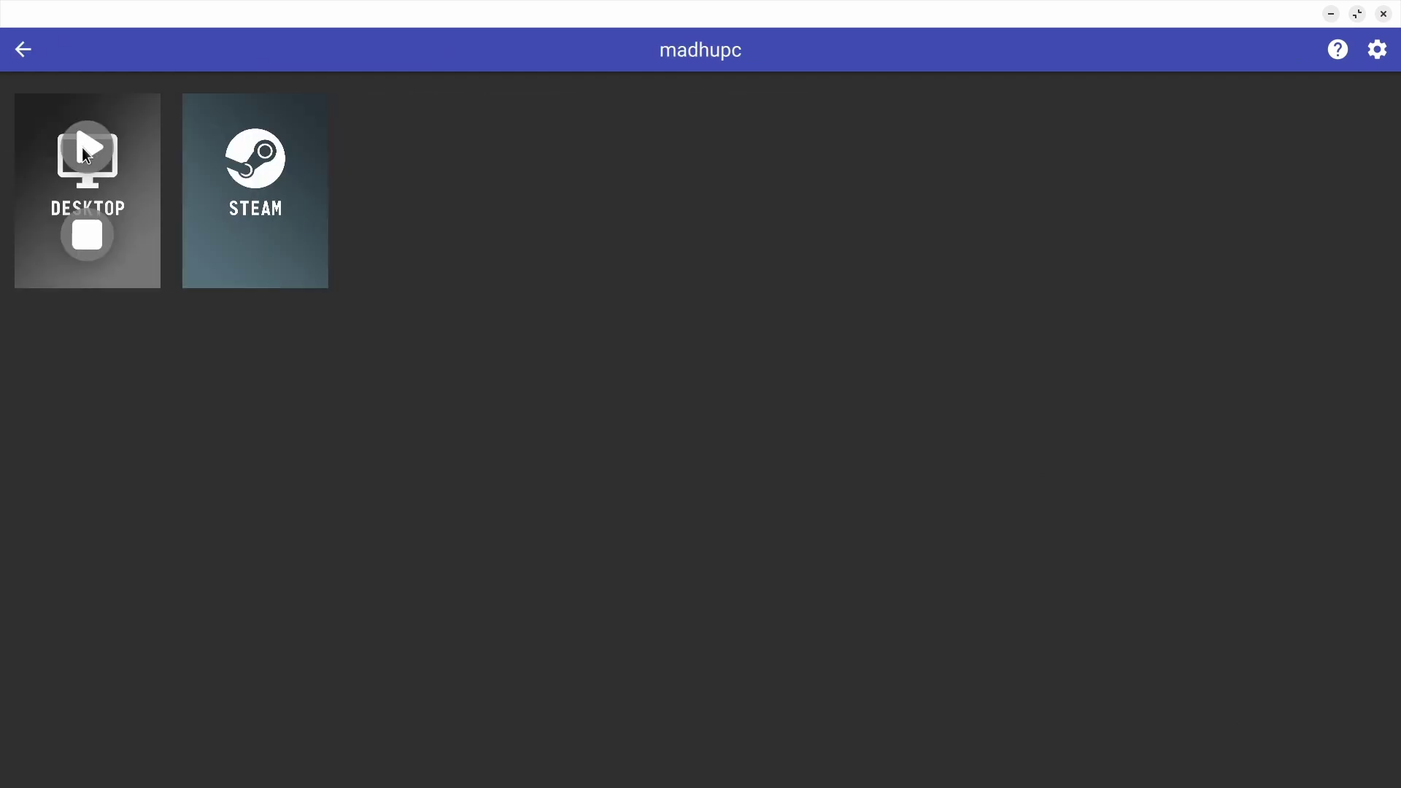
- Stream the host desktop and create a new Minecraft world from Singleplayer
{"action": "left_click", "coordinate": [85, 151]}
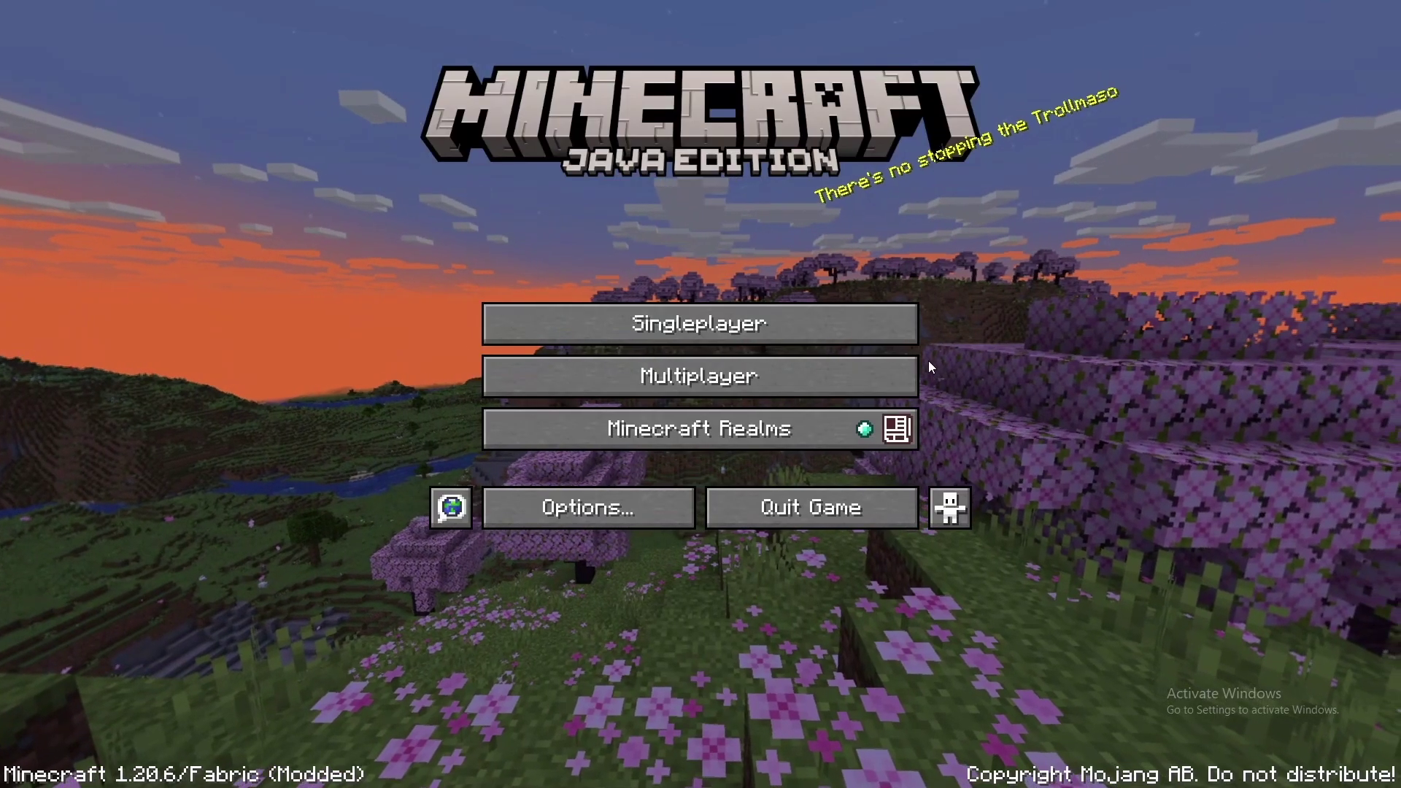
{"action": "left_click", "coordinate": [891, 340]}
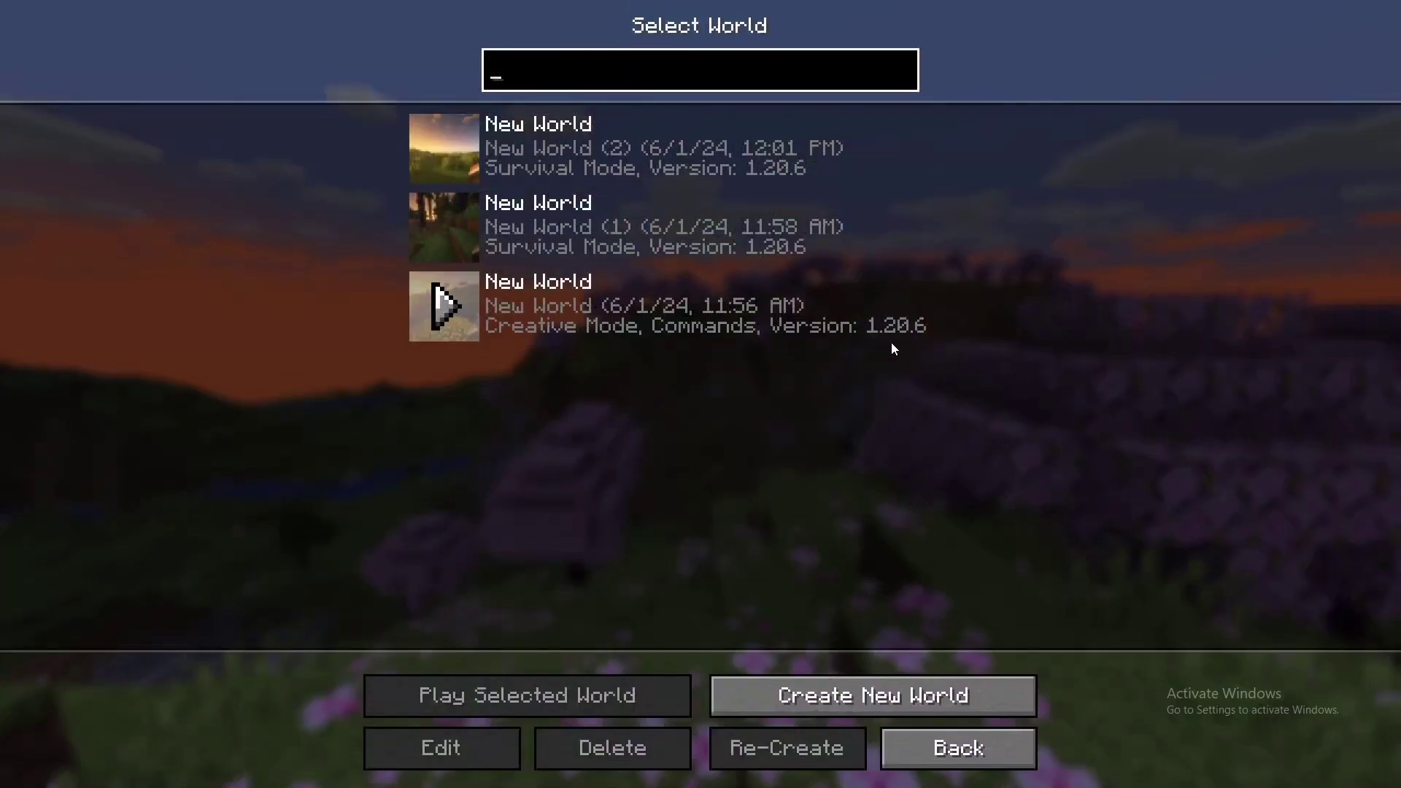
{"action": "left_click", "coordinate": [884, 694]}
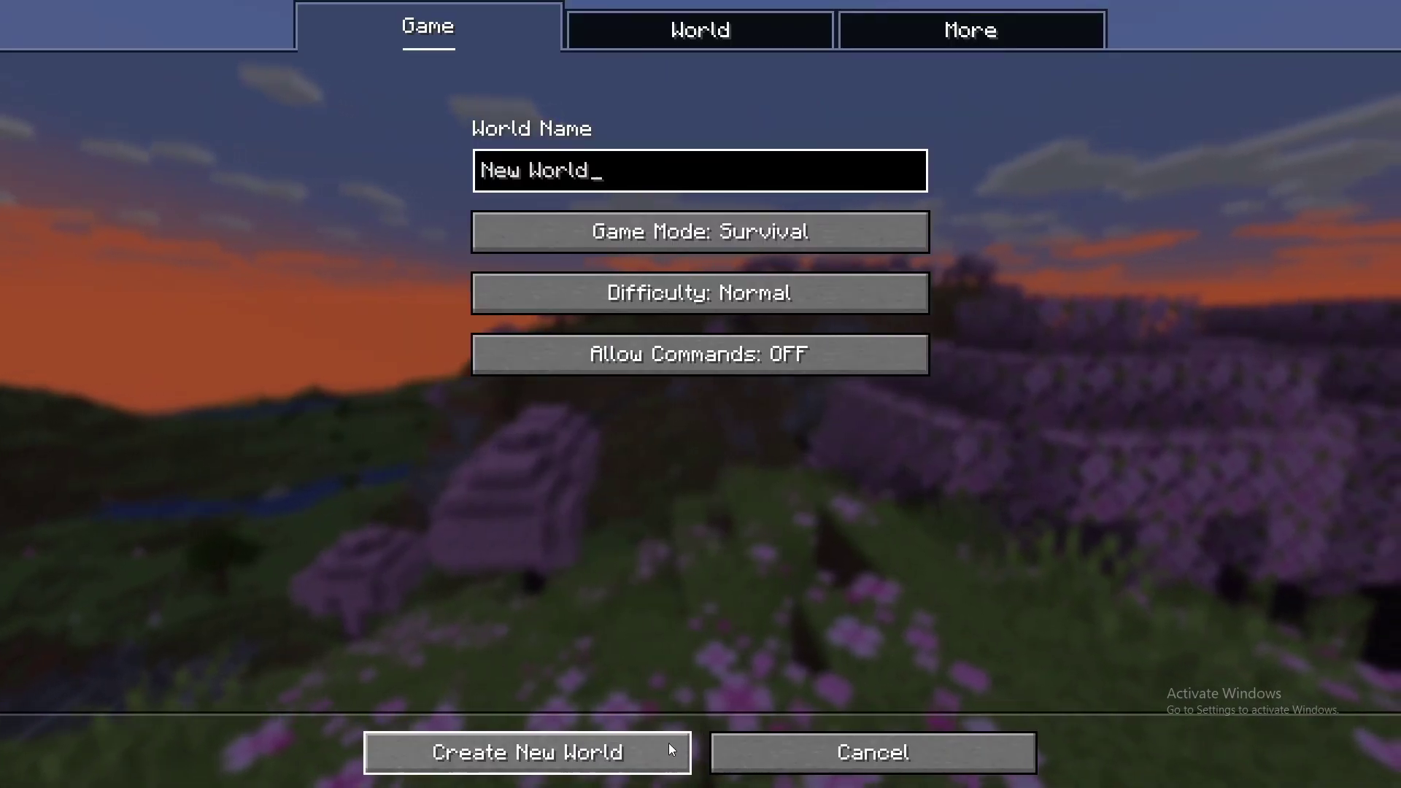
{"action": "left_click", "coordinate": [667, 748]}
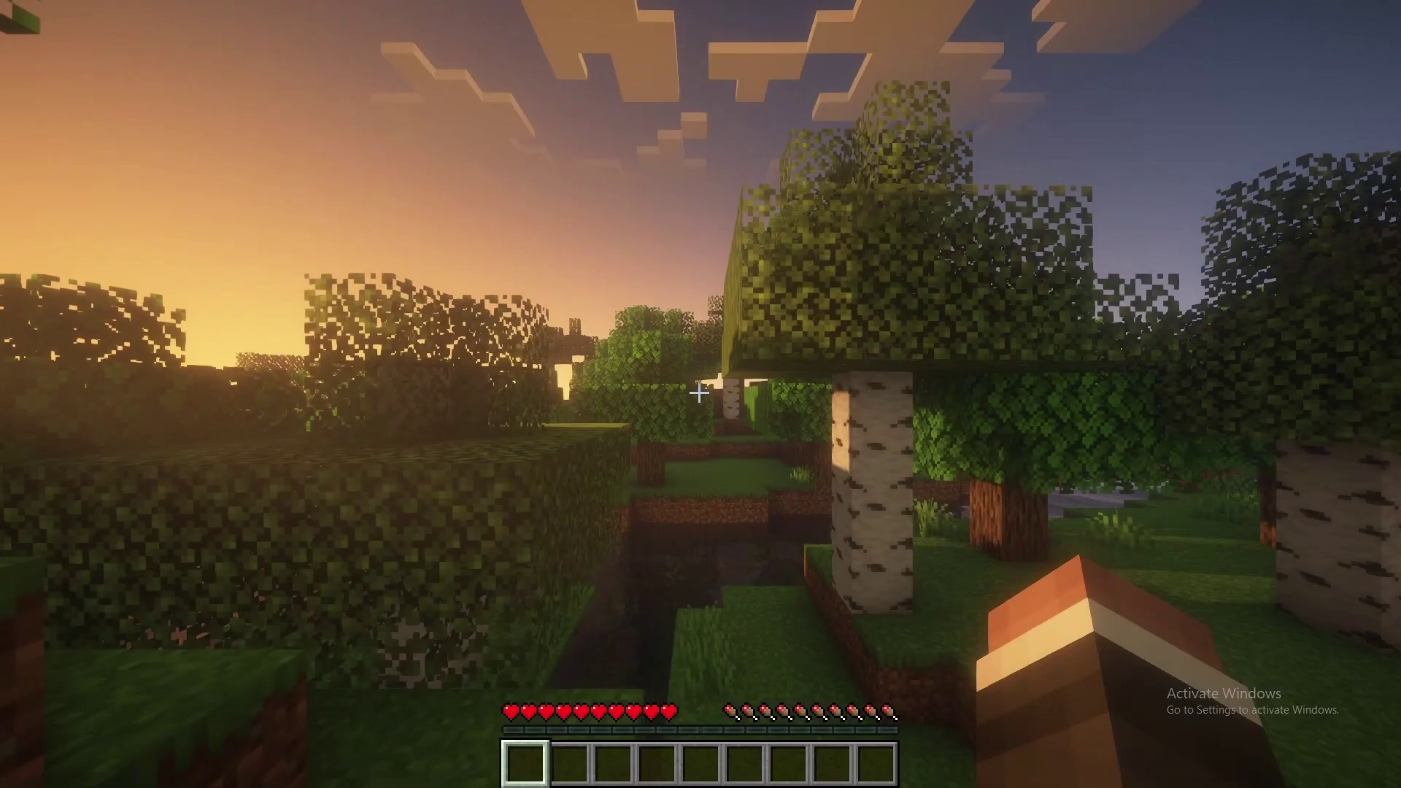
{"action": "mouse_move", "coordinate": [699, 392]}
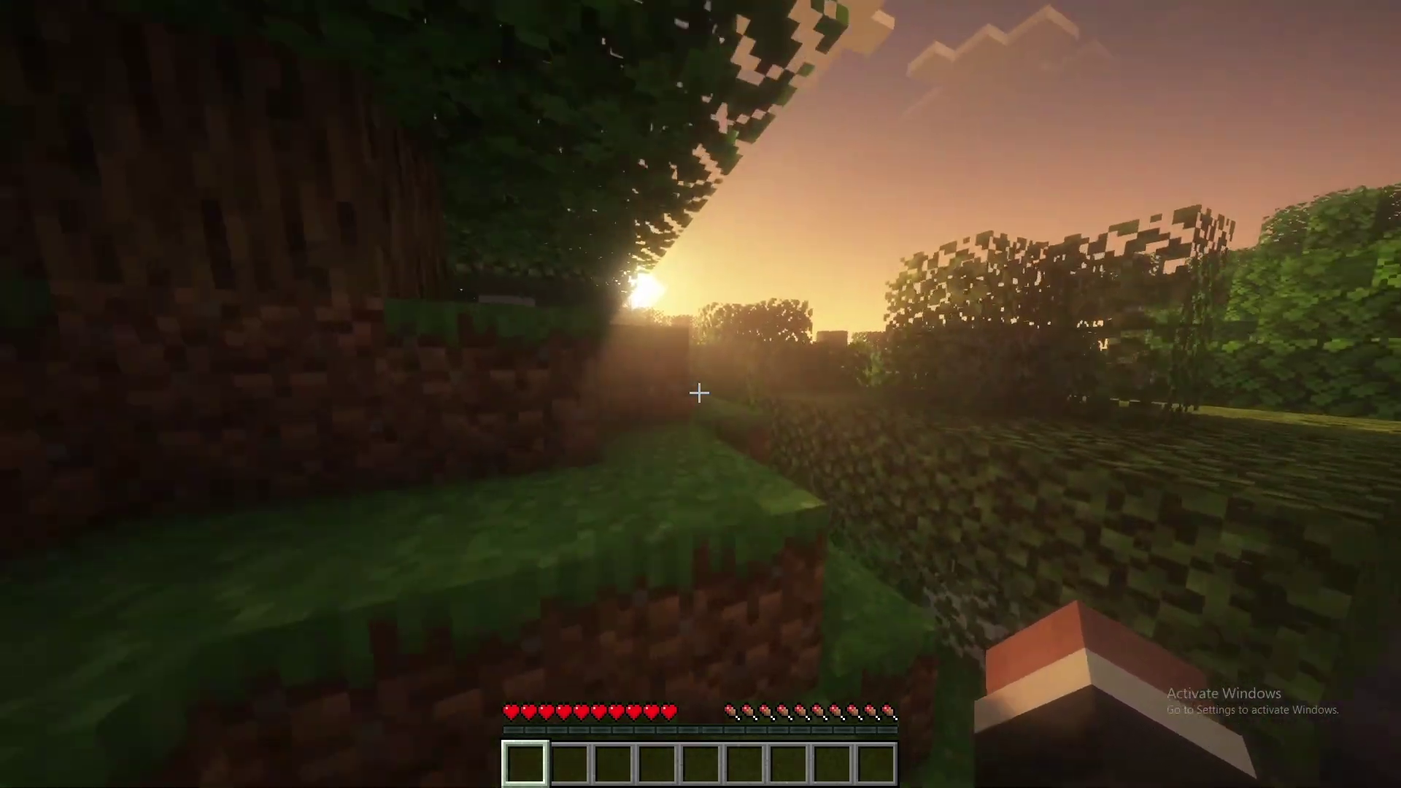
- Walk the Minecraft character forward with the W key
{"action": "key", "text": "w"}
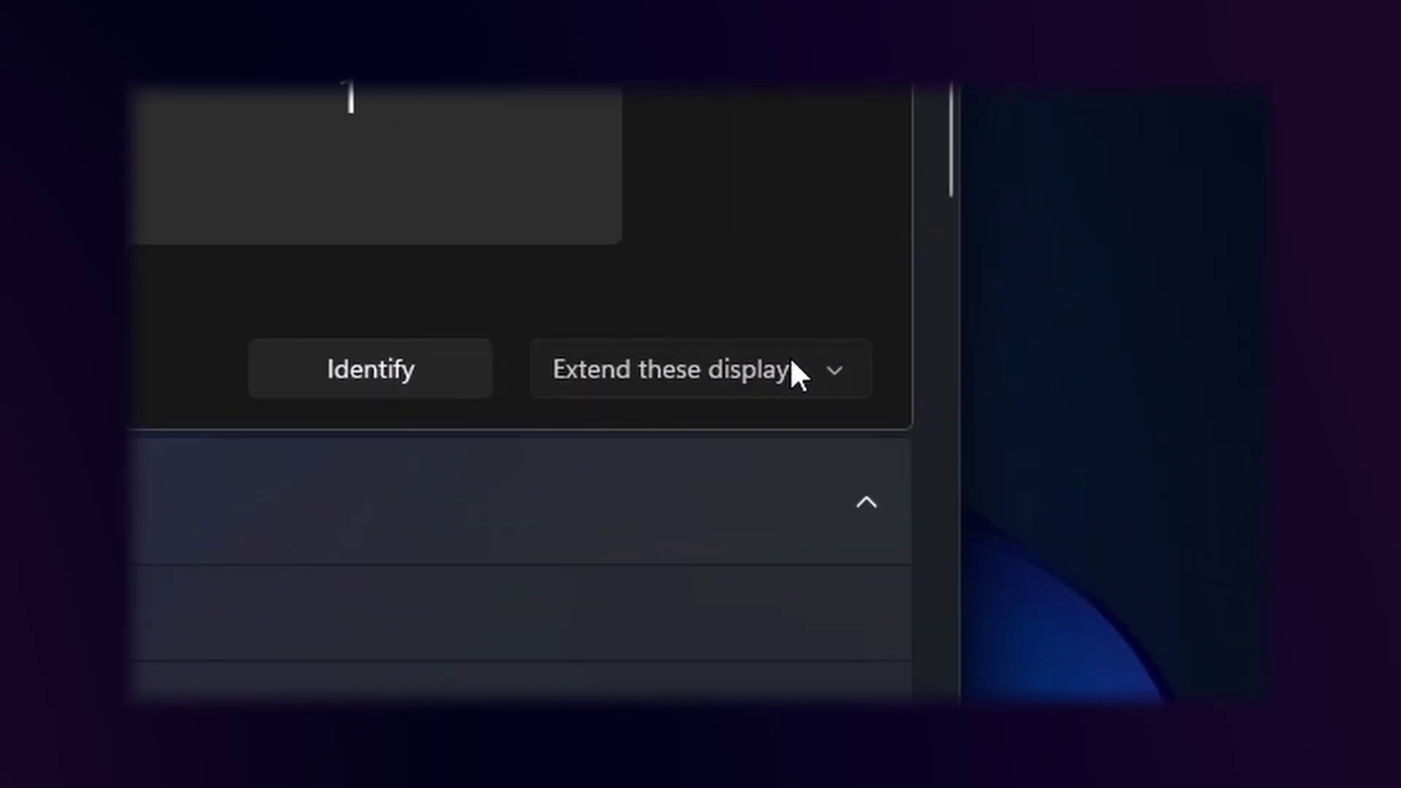
- Open the 'Extend these displays' dropdown to see the multi-display modes
{"action": "left_click", "coordinate": [793, 365]}
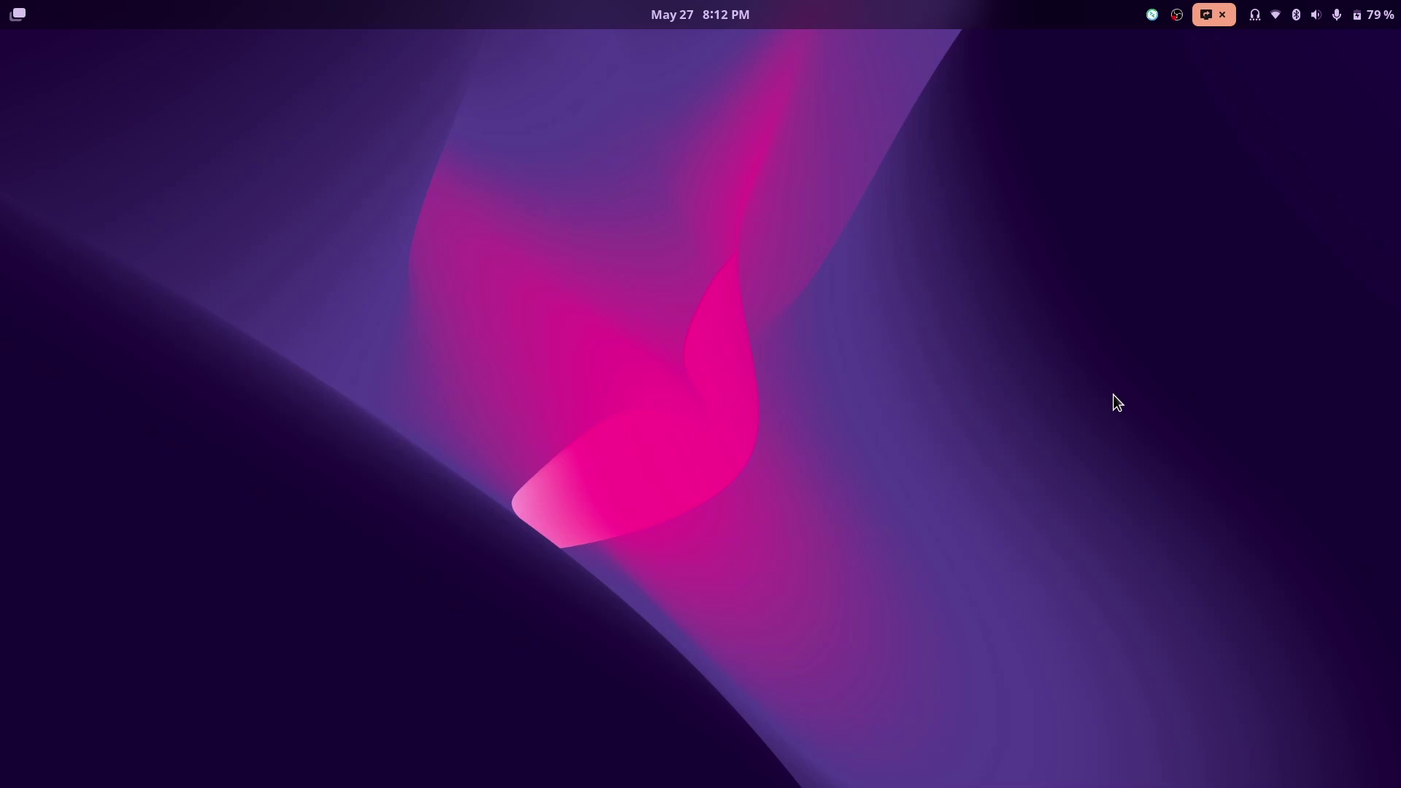
- Search 'rem' in Activities to find Remmina
{"action": "key", "text": "super"}
{"action": "type", "text": "rem"}
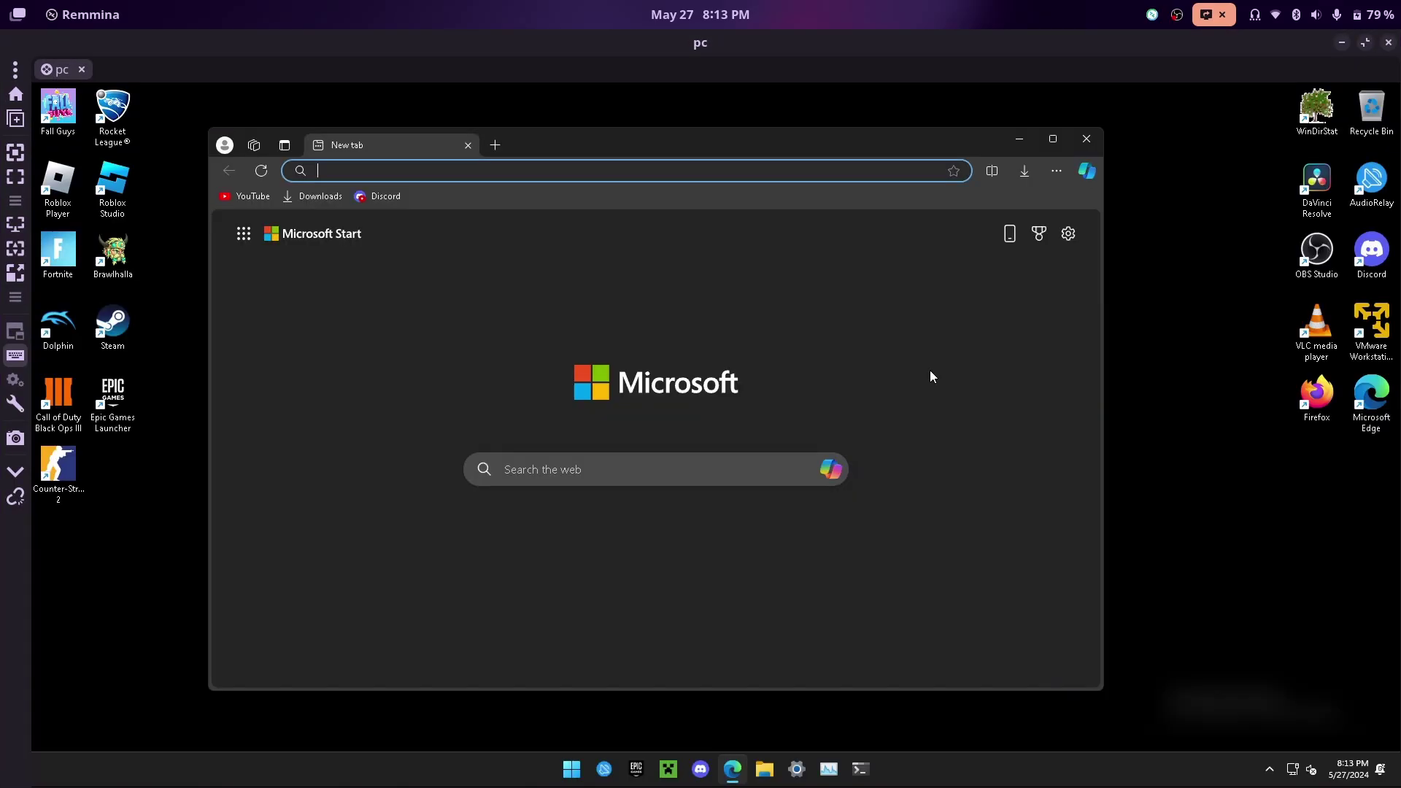
- Google 'sunshine download' and open the LizardByte/Sunshine GitHub repository
{"action": "type", "text": "sunshine download"}
{"action": "key", "text": "Return"}
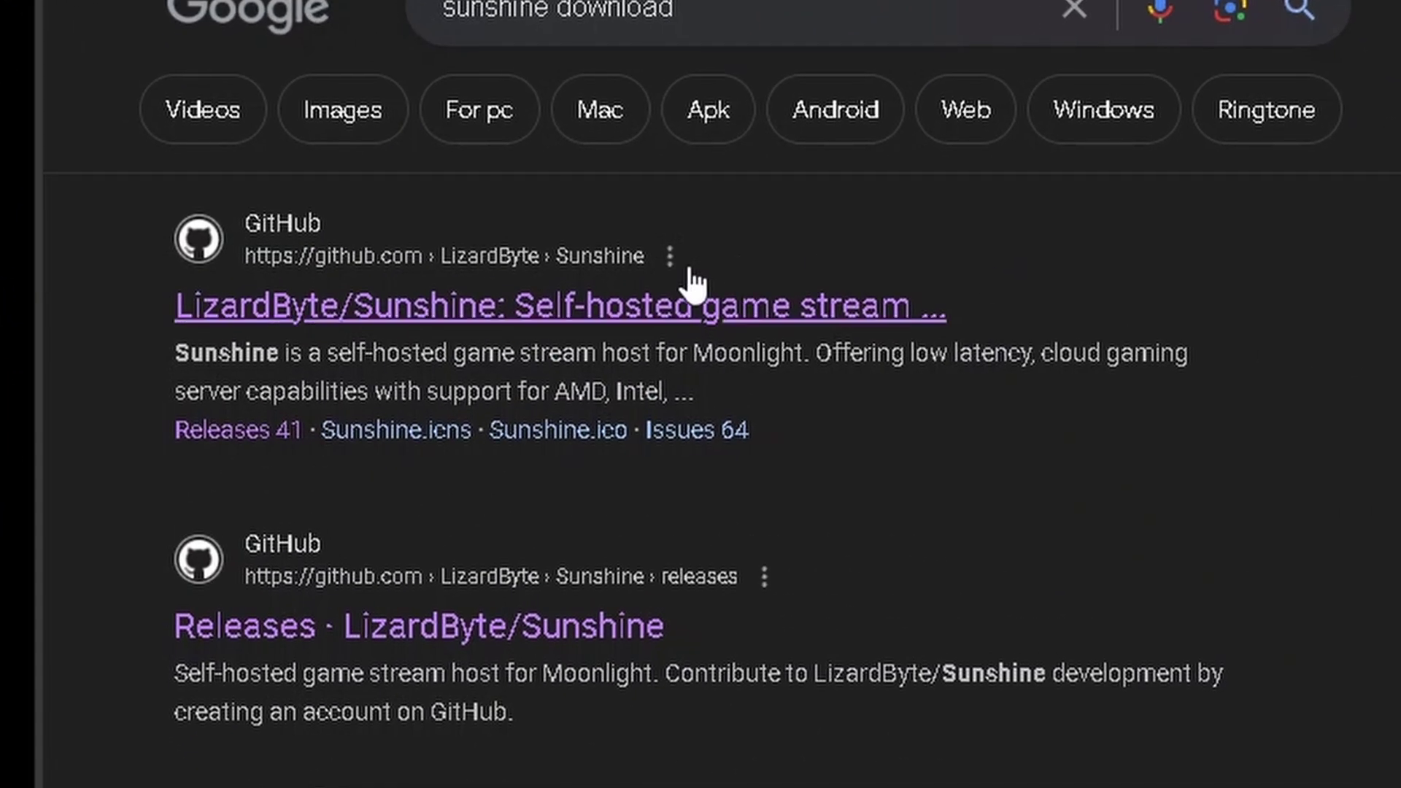
{"action": "left_click", "coordinate": [738, 311]}
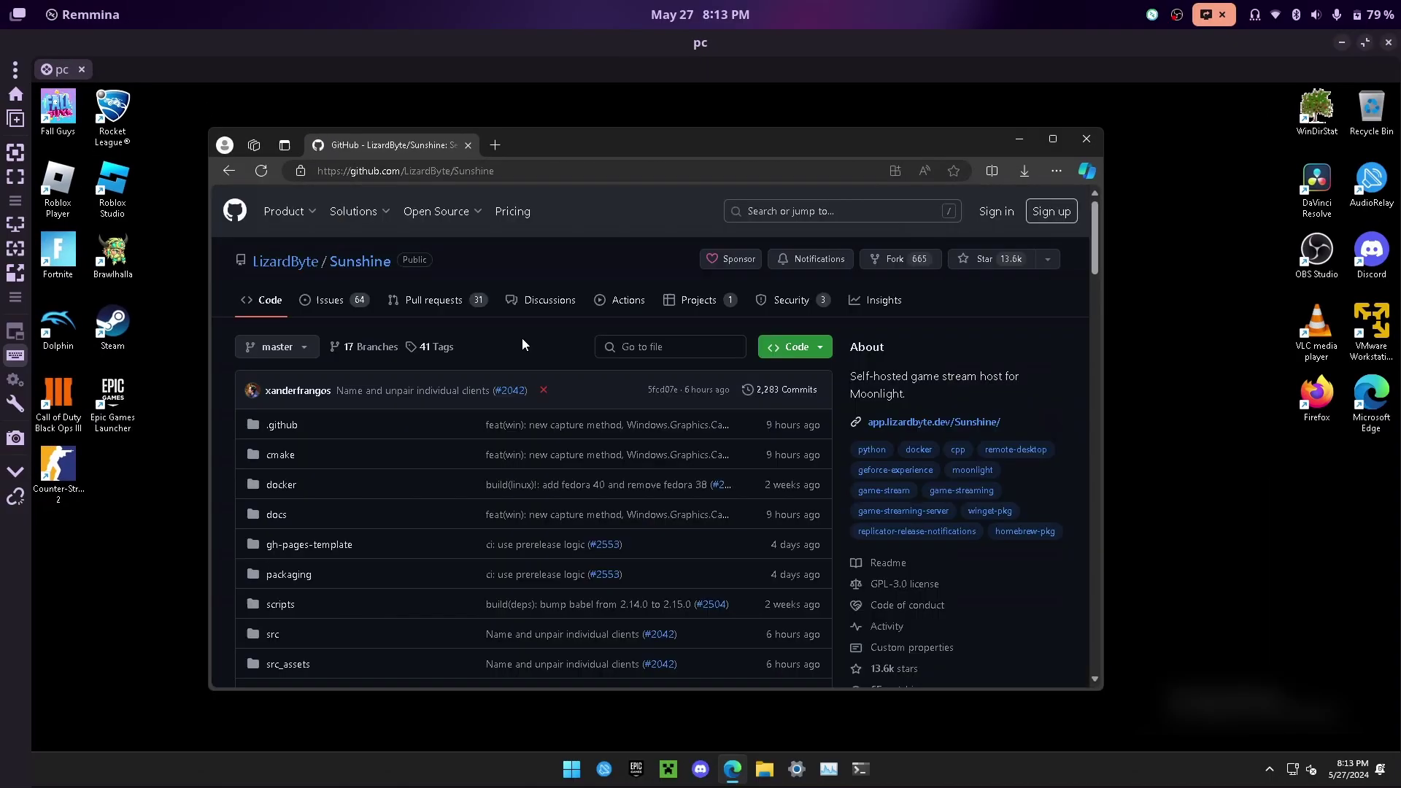
- Go to Releases and expand all 21 assets of the v0.23.1 release
{"action": "scroll", "coordinate": [523, 338], "scroll_direction": "down", "scroll_amount": 5}
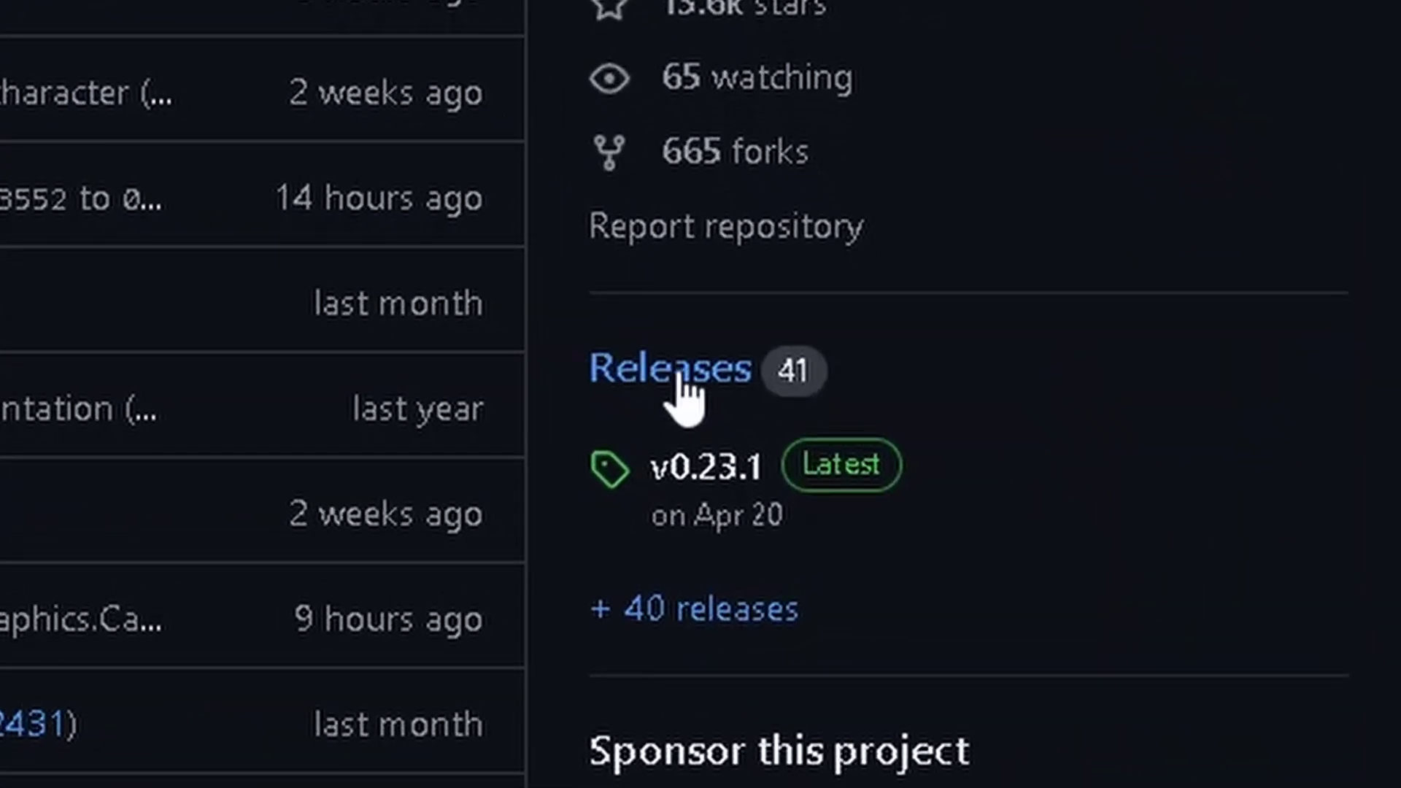
{"action": "left_click", "coordinate": [682, 387]}
{"action": "scroll", "coordinate": [682, 394], "scroll_direction": "down", "scroll_amount": 3}
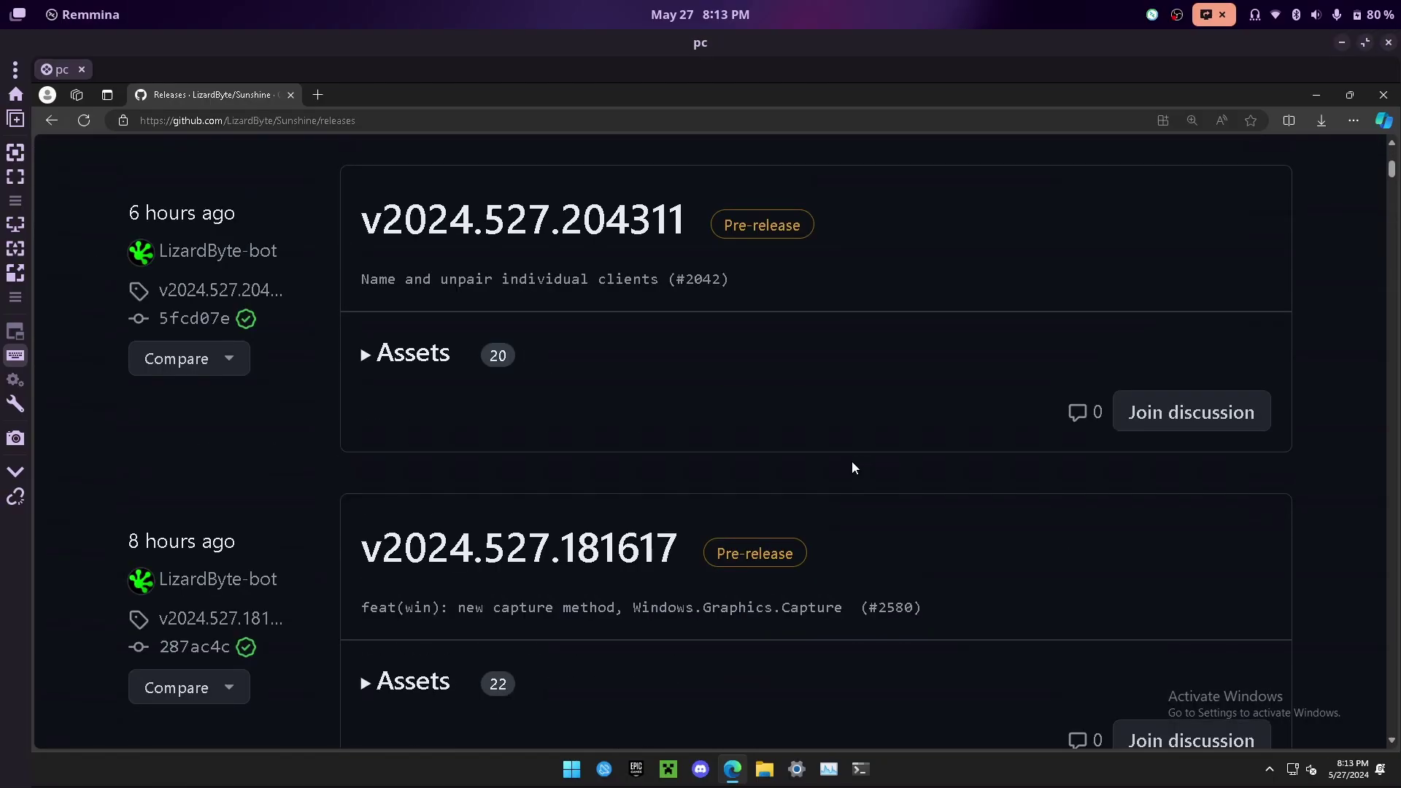
{"action": "scroll", "coordinate": [851, 456], "scroll_direction": "down", "scroll_amount": 5}
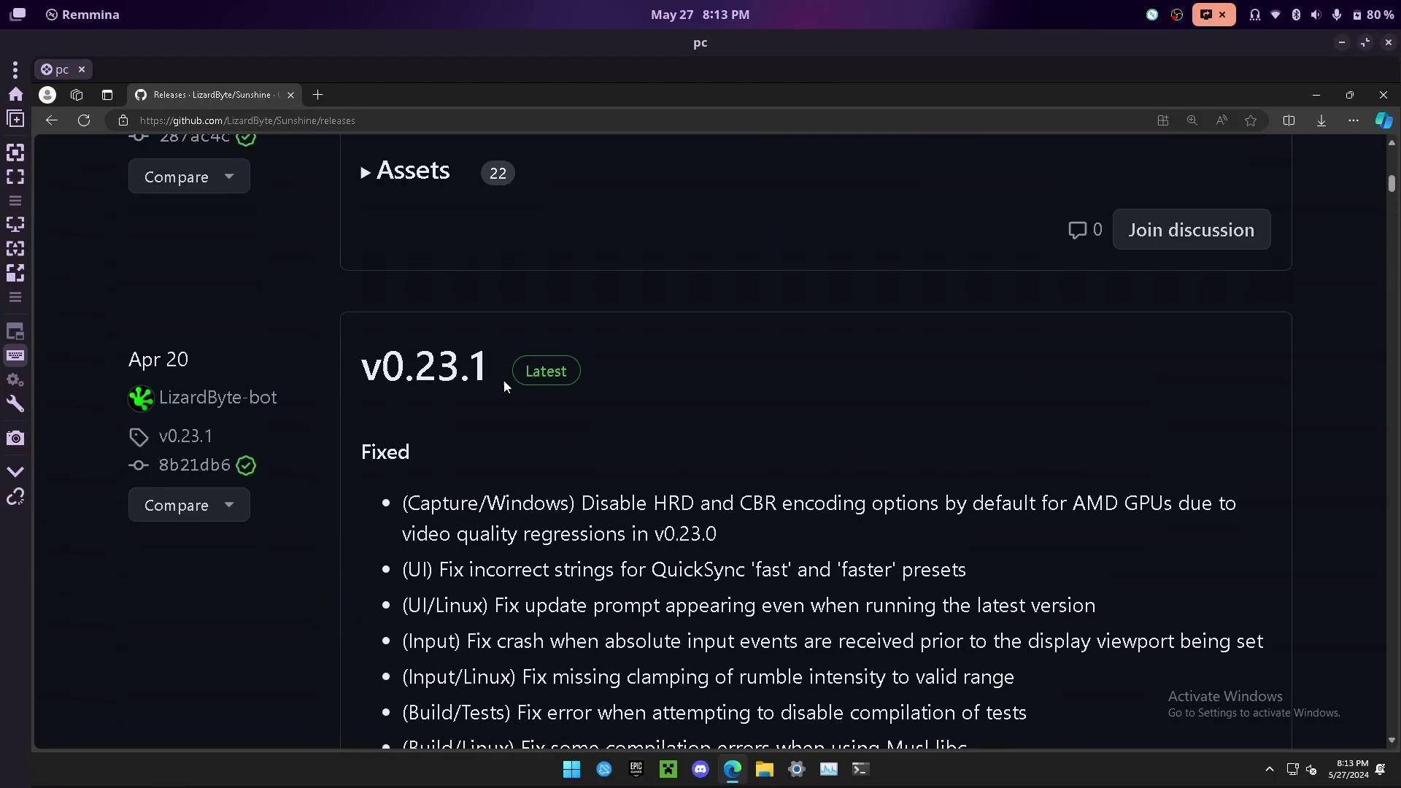
{"action": "scroll", "coordinate": [540, 390], "scroll_direction": "down", "scroll_amount": 10}
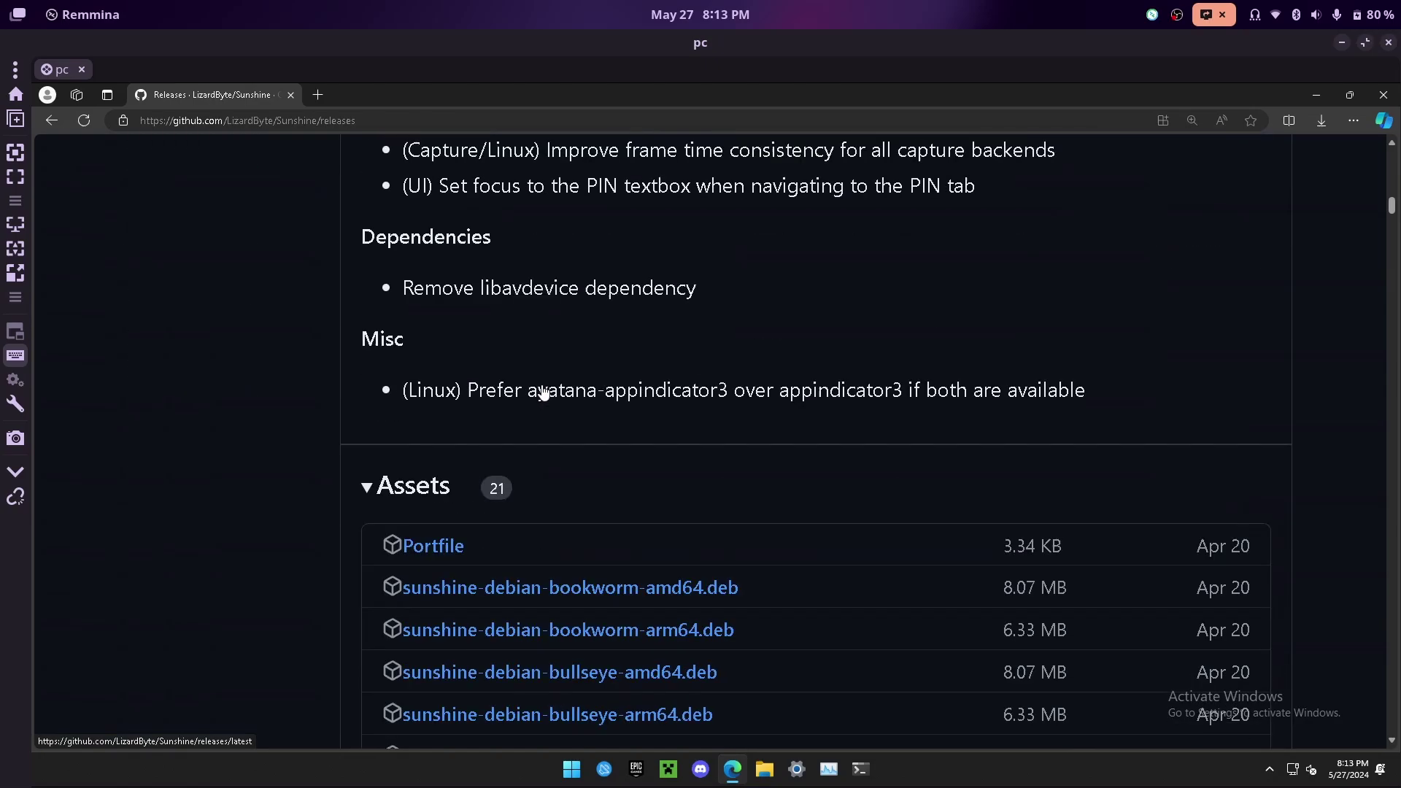
{"action": "scroll", "coordinate": [541, 391], "scroll_direction": "down", "scroll_amount": 2}
{"action": "scroll", "coordinate": [514, 350], "scroll_direction": "down", "scroll_amount": 1}
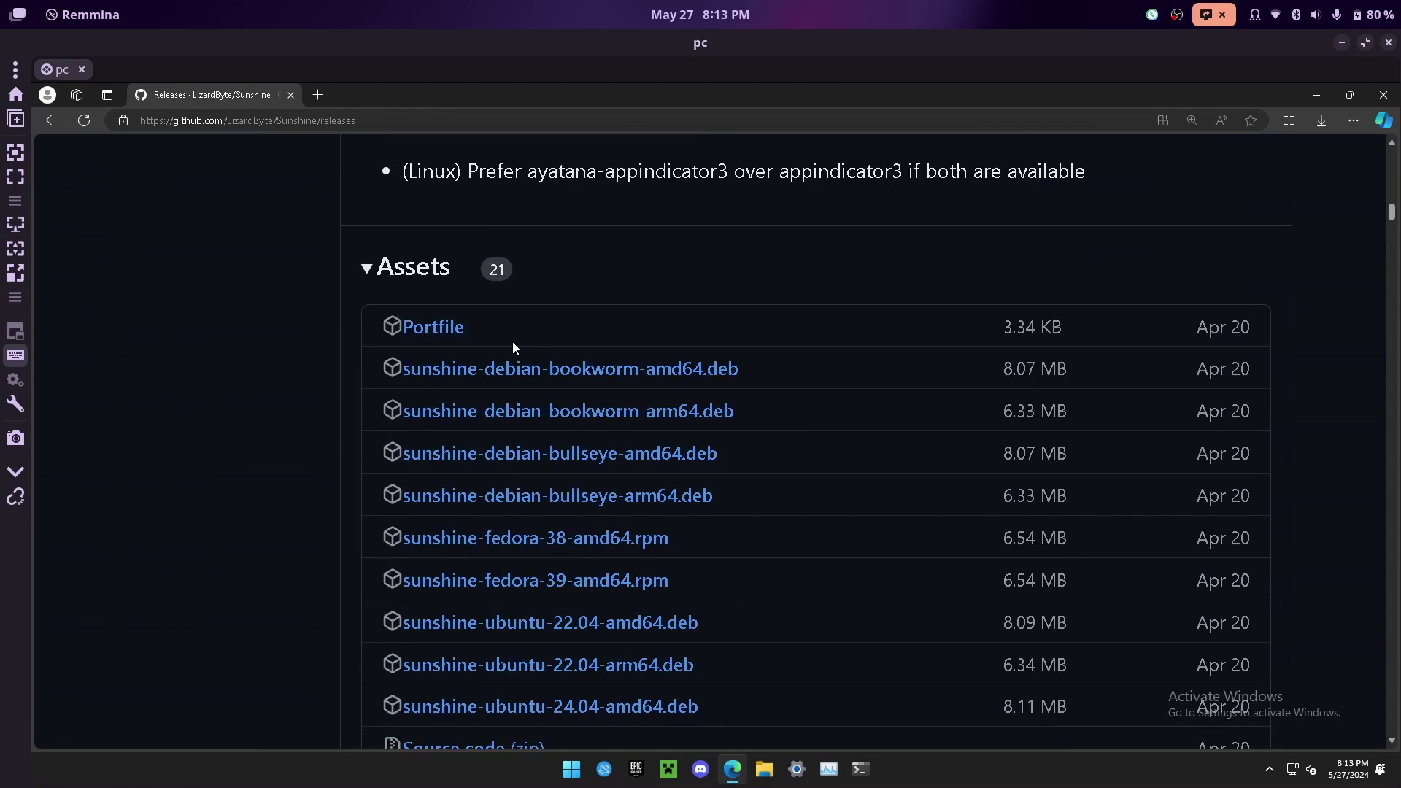
{"action": "scroll", "coordinate": [514, 343], "scroll_direction": "down", "scroll_amount": 1}
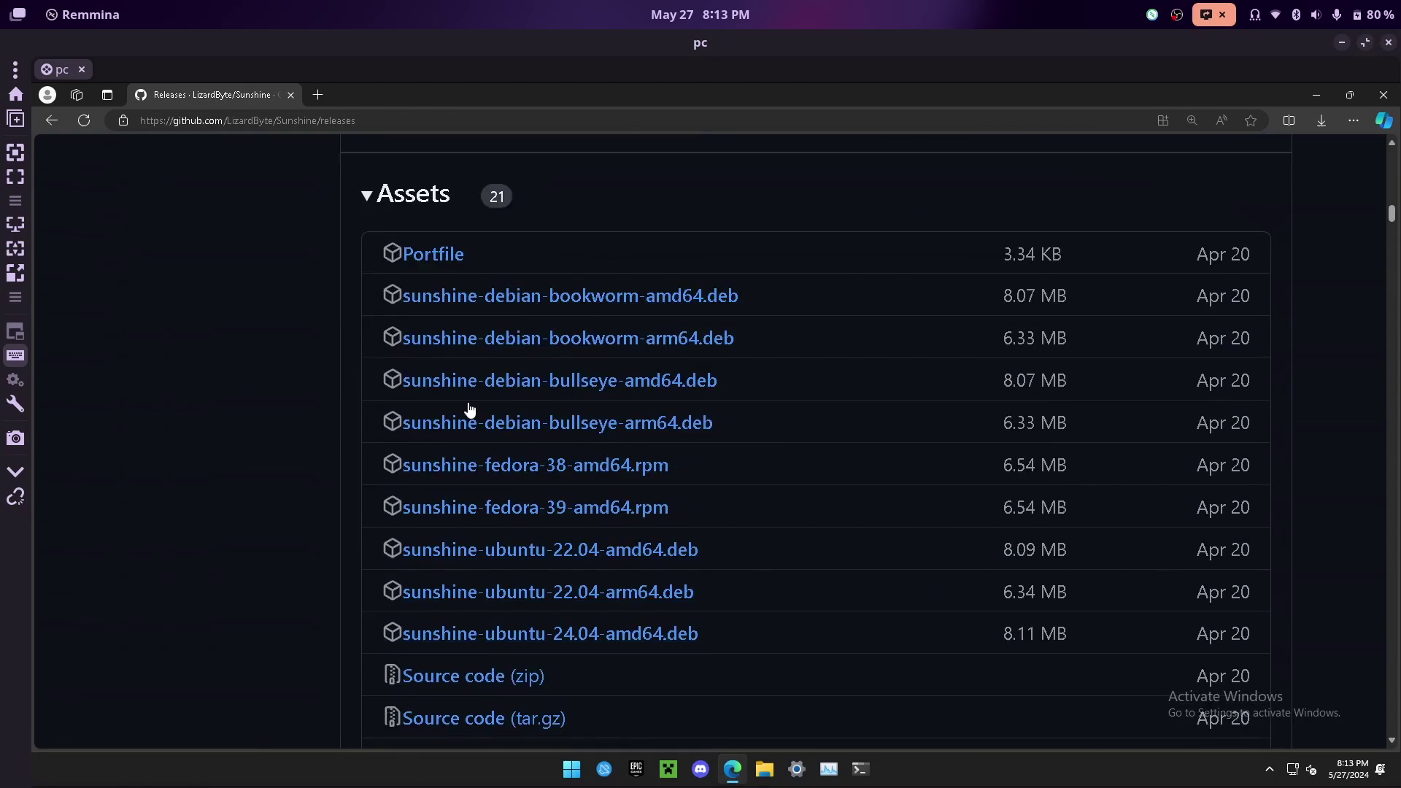
{"action": "scroll", "coordinate": [470, 524], "scroll_direction": "down", "scroll_amount": 2}
{"action": "scroll", "coordinate": [606, 376], "scroll_direction": "up", "scroll_amount": 4}
{"action": "scroll", "coordinate": [614, 381], "scroll_direction": "down", "scroll_amount": 6}
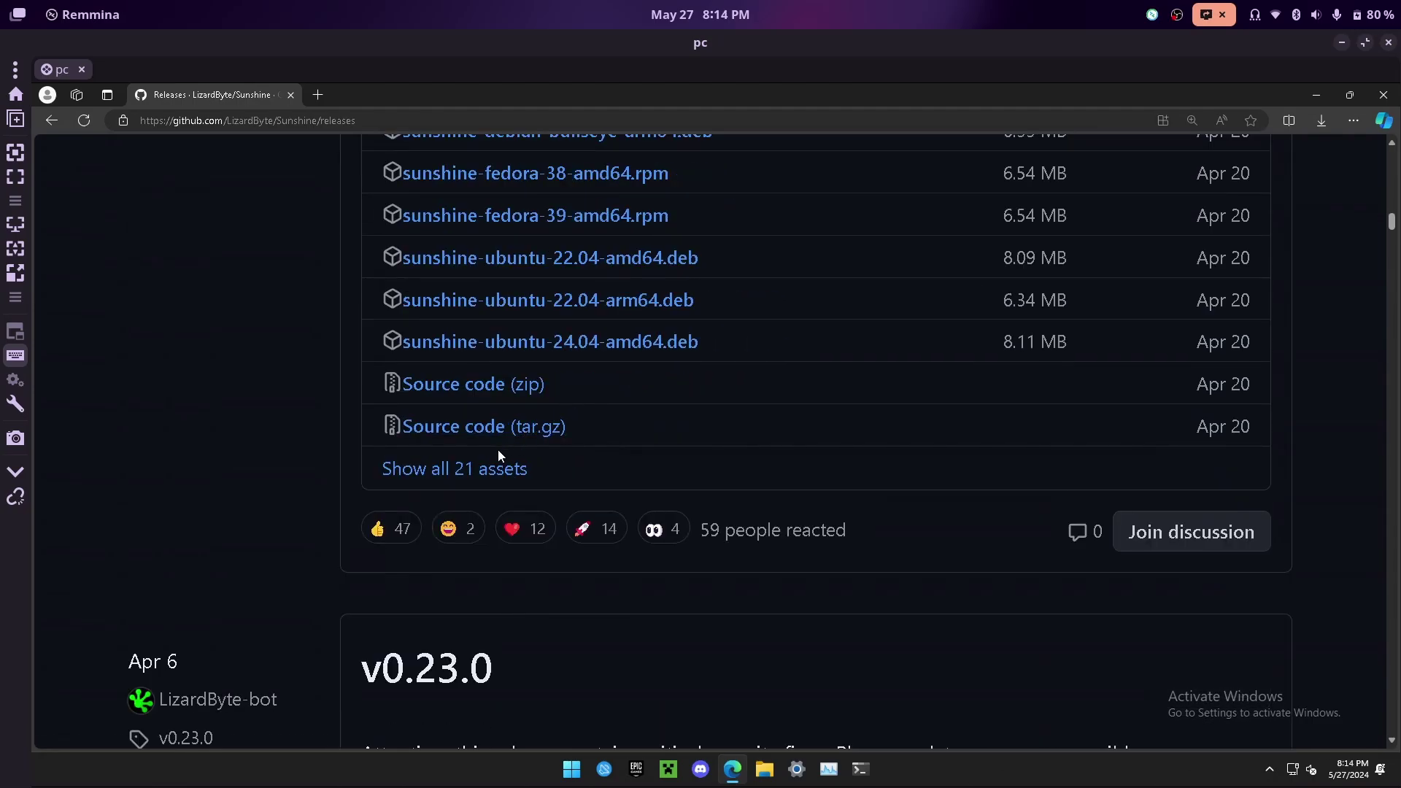
{"action": "left_click", "coordinate": [482, 470]}
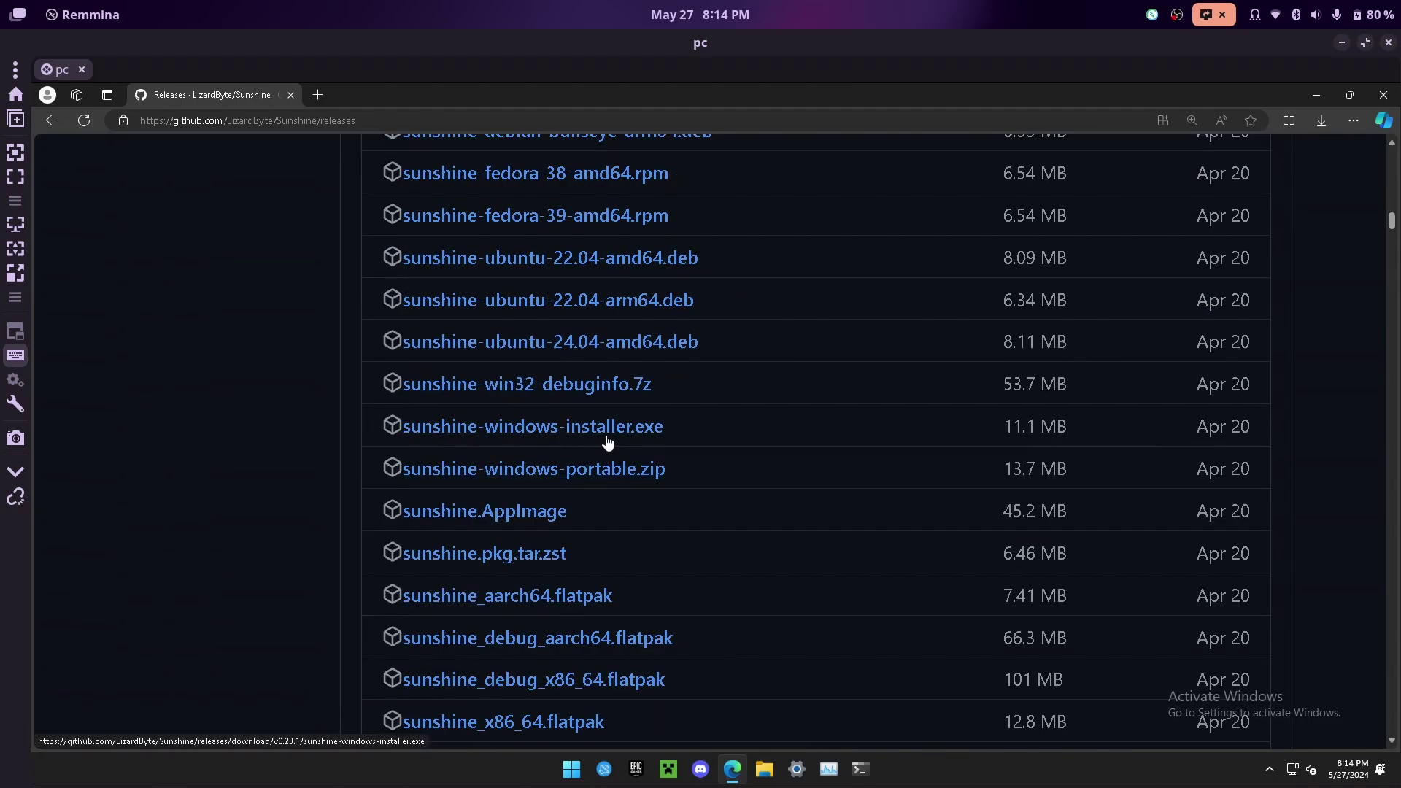
{"action": "scroll", "coordinate": [739, 334], "scroll_direction": "down", "scroll_amount": 2}
{"action": "scroll", "coordinate": [738, 332], "scroll_direction": "up", "scroll_amount": 2}
- Download sunshine-windows-installer.exe and keep it despite the browser's block
{"action": "left_click", "coordinate": [650, 429]}
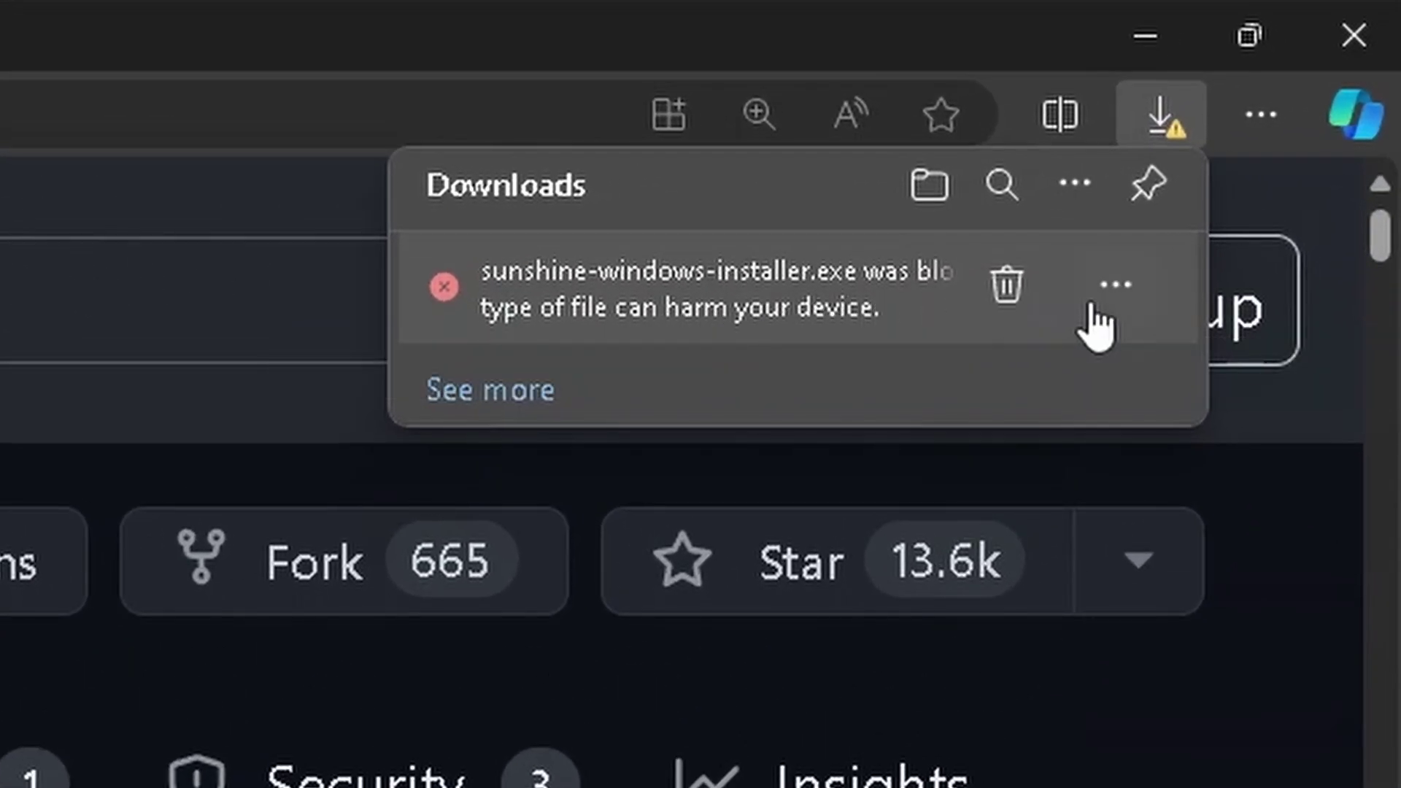
{"action": "left_click", "coordinate": [1116, 292]}
{"action": "left_click", "coordinate": [893, 437]}
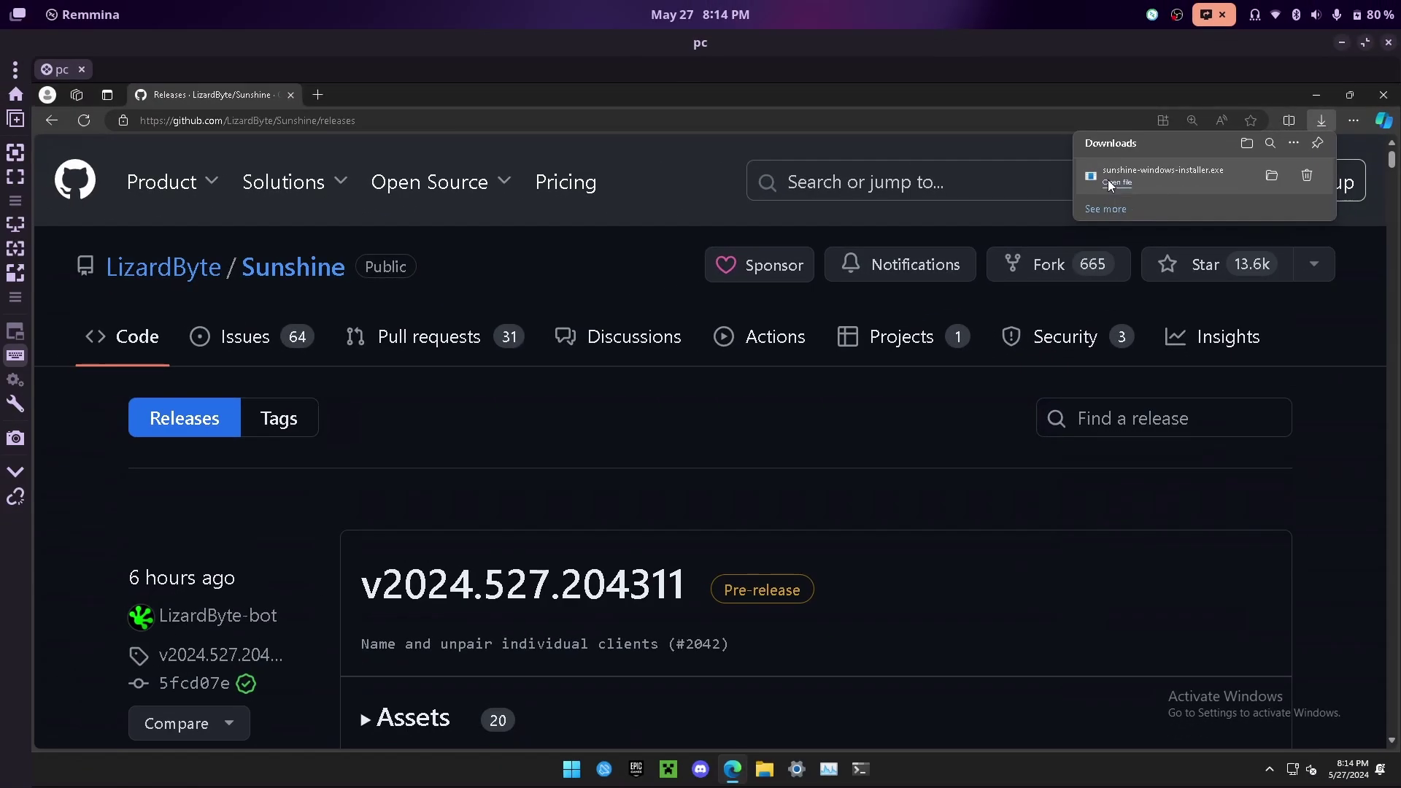
- Run the installer, accept the license and install to C:\Program Files\Sunshine
{"action": "left_click", "coordinate": [1010, 205]}
{"action": "left_click", "coordinate": [649, 552]}
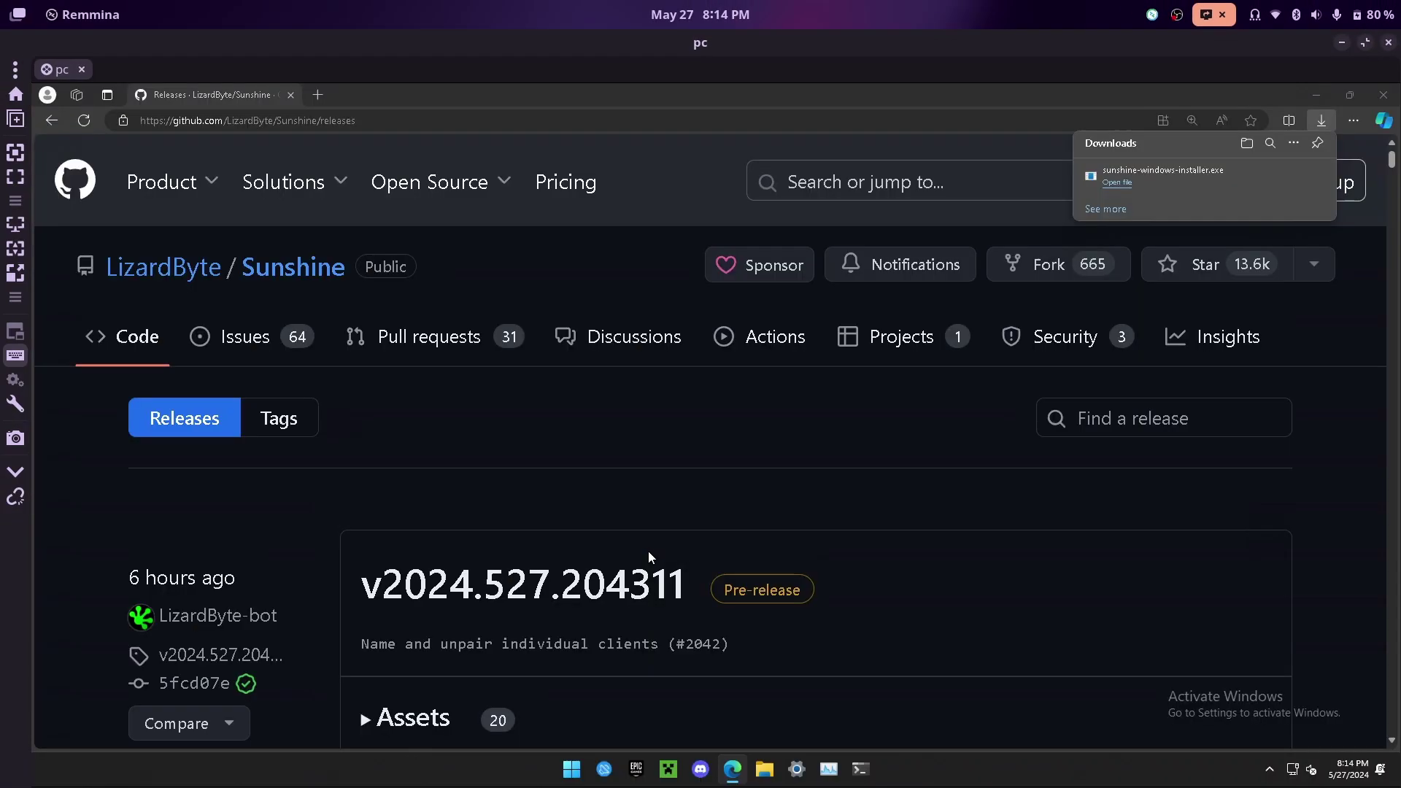
{"action": "left_click", "coordinate": [798, 540]}
{"action": "scroll", "coordinate": [802, 413], "scroll_direction": "down", "scroll_amount": 10}
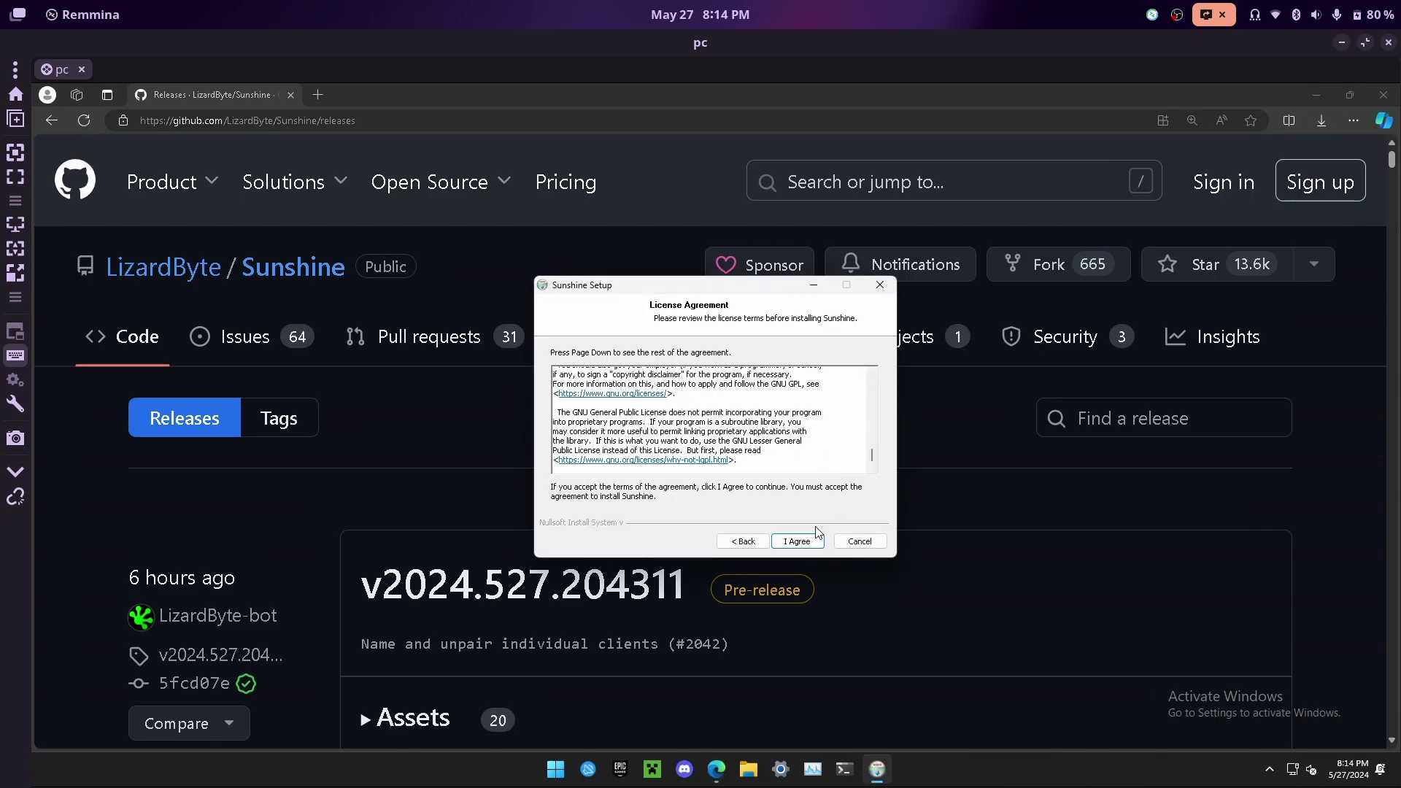
{"action": "left_click", "coordinate": [798, 540]}
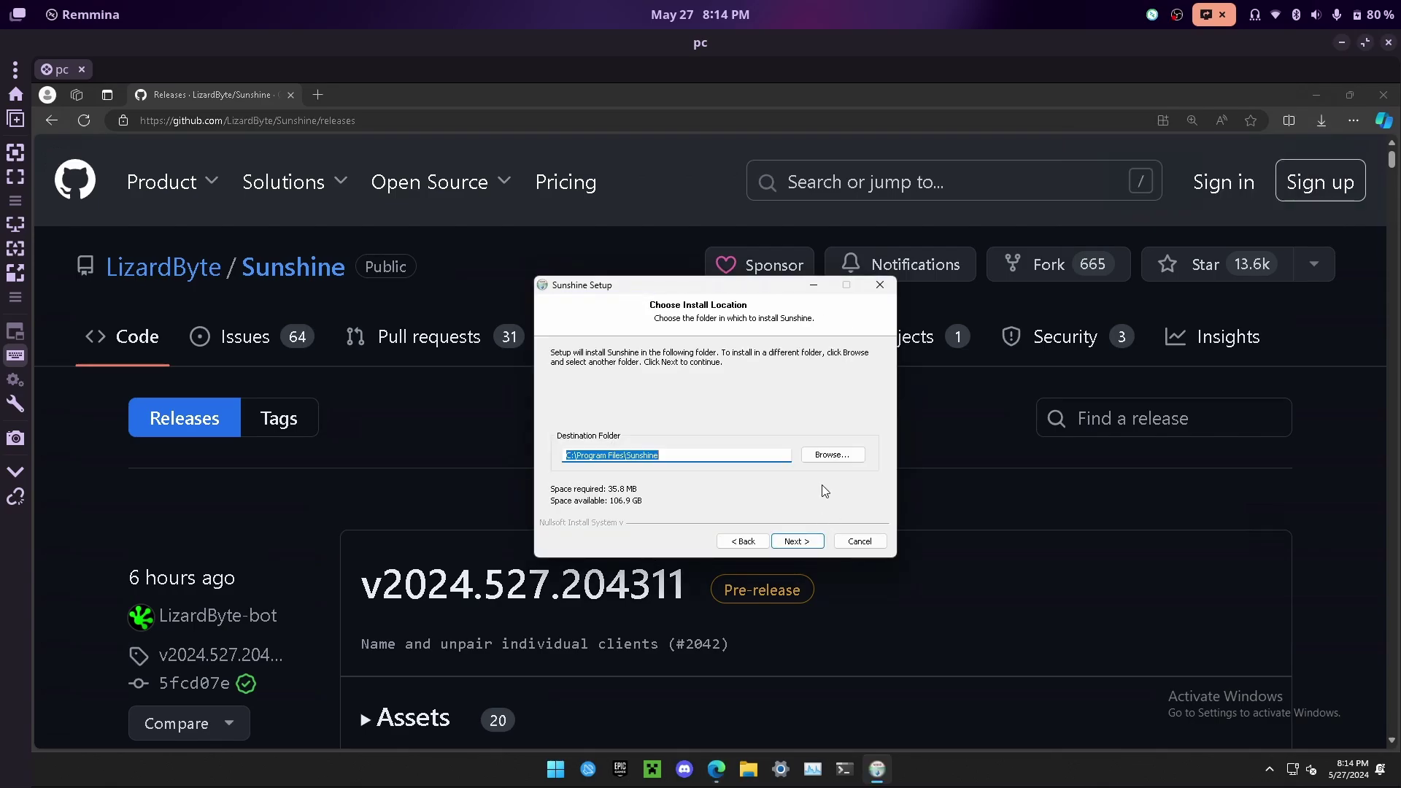
{"action": "left_click", "coordinate": [810, 541]}
{"action": "left_click", "coordinate": [802, 541]}
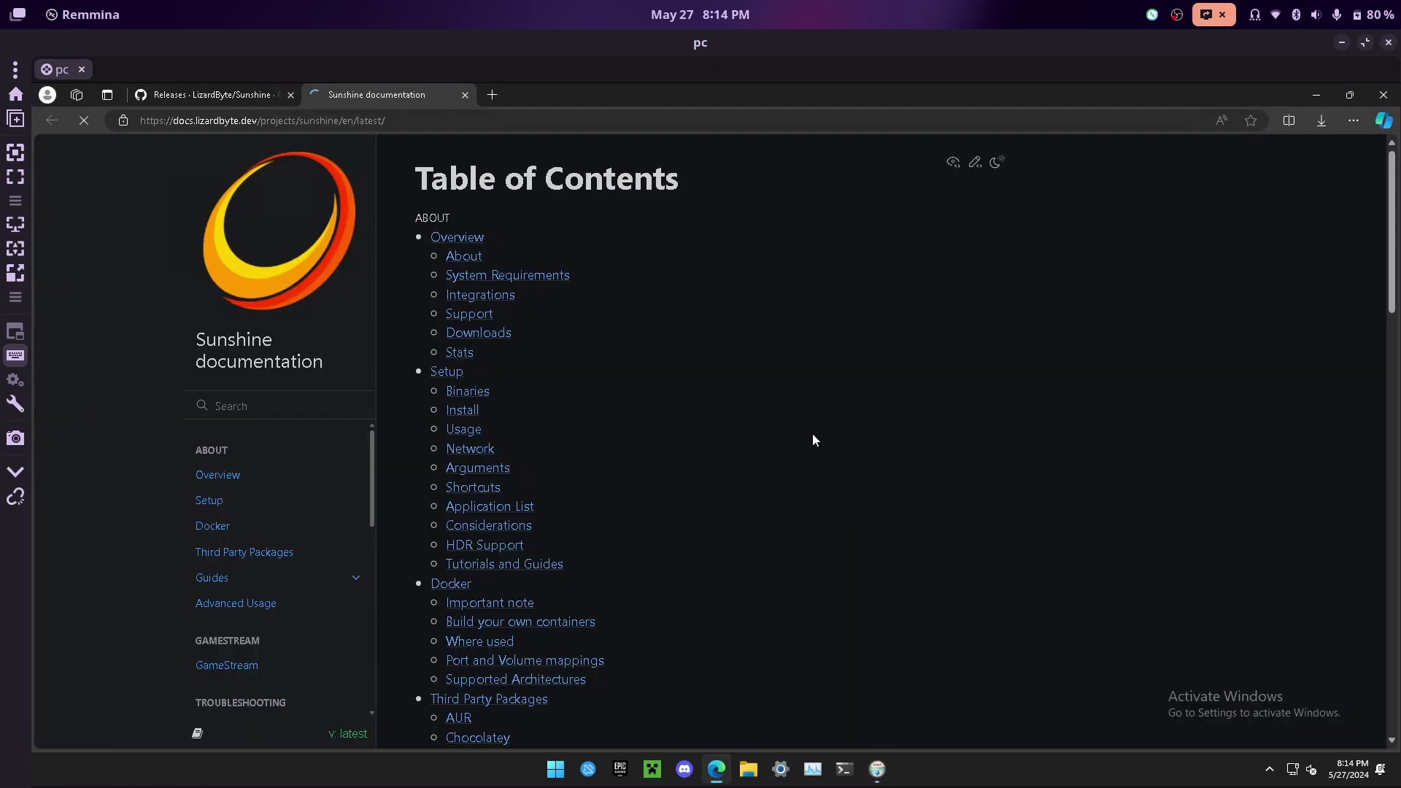
- Close the finished Sunshine setup and launch Sunshine from the Windows search
{"action": "left_click", "coordinate": [877, 772]}
{"action": "left_click", "coordinate": [877, 771]}
{"action": "left_click", "coordinate": [791, 539]}
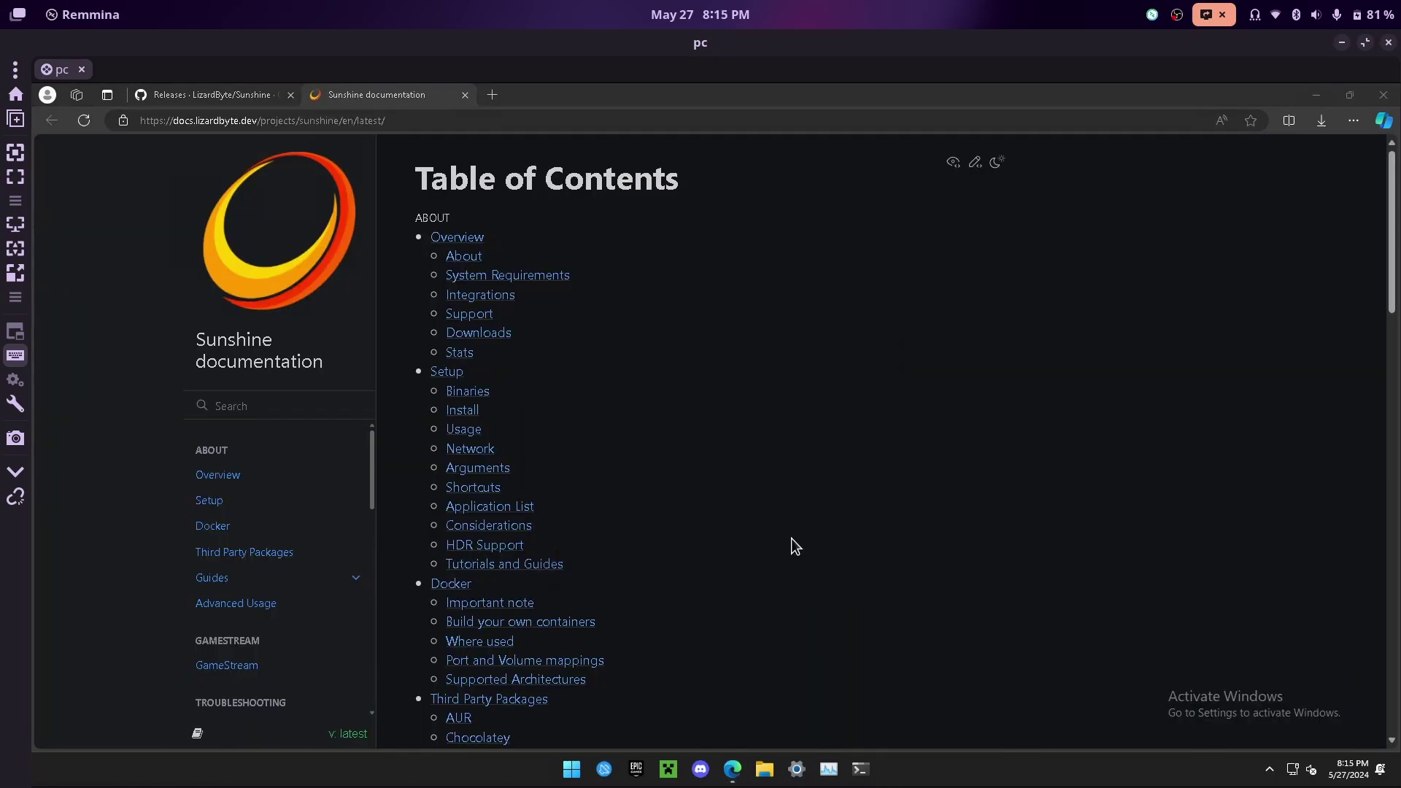
{"action": "key", "text": "super"}
{"action": "type", "text": "sunshine"}
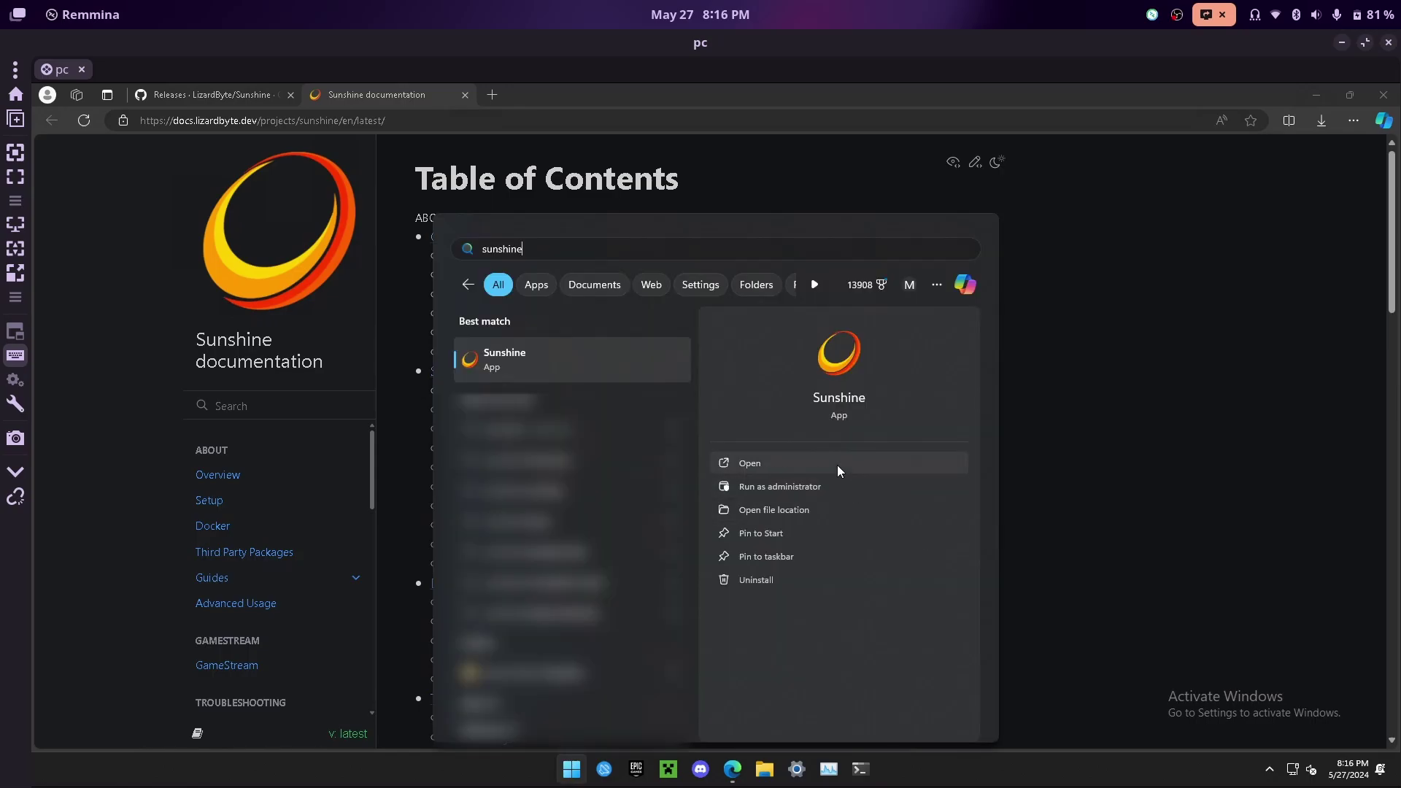
{"action": "left_click", "coordinate": [838, 465]}
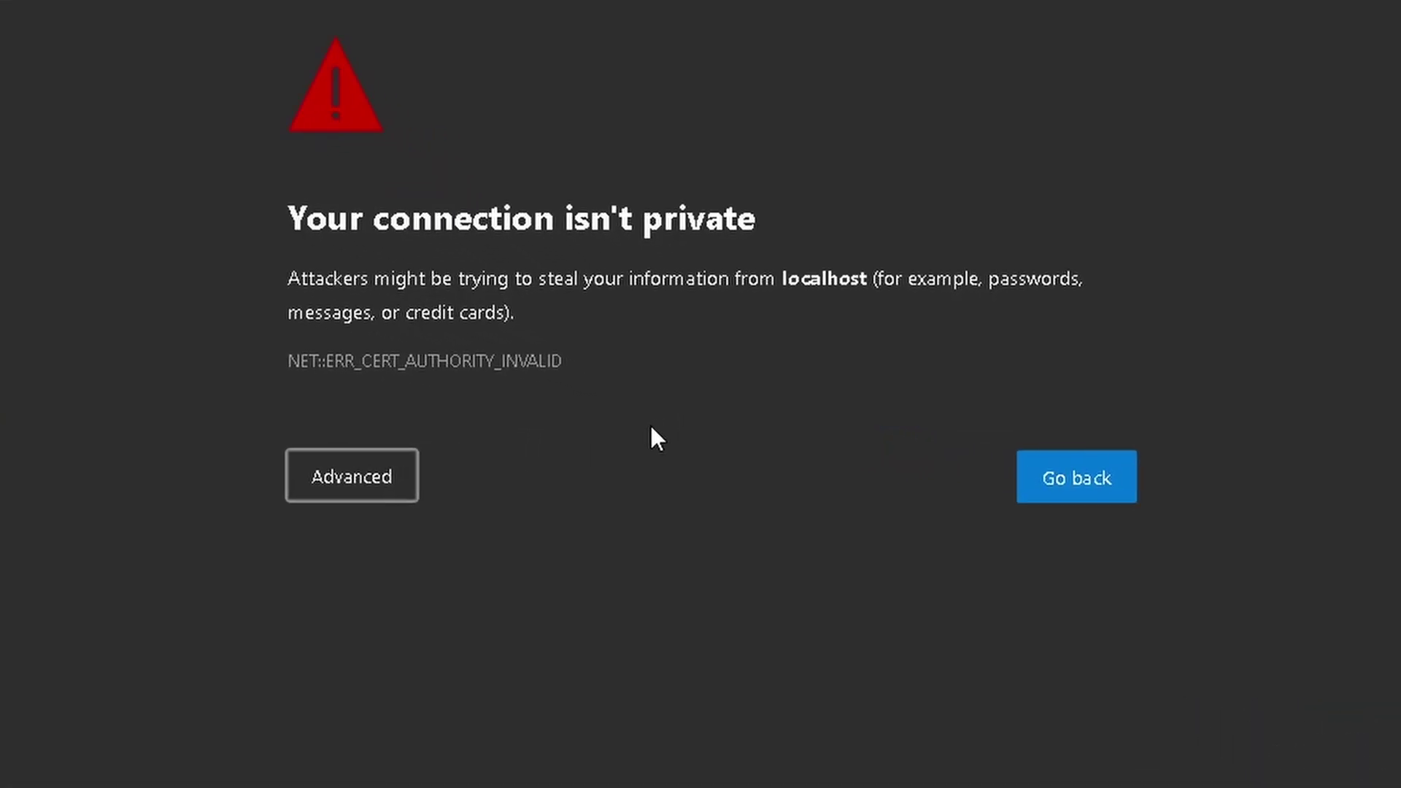
- Bypass the certificate warning, create a new web UI username and password, and sign in
{"action": "left_click", "coordinate": [391, 483]}
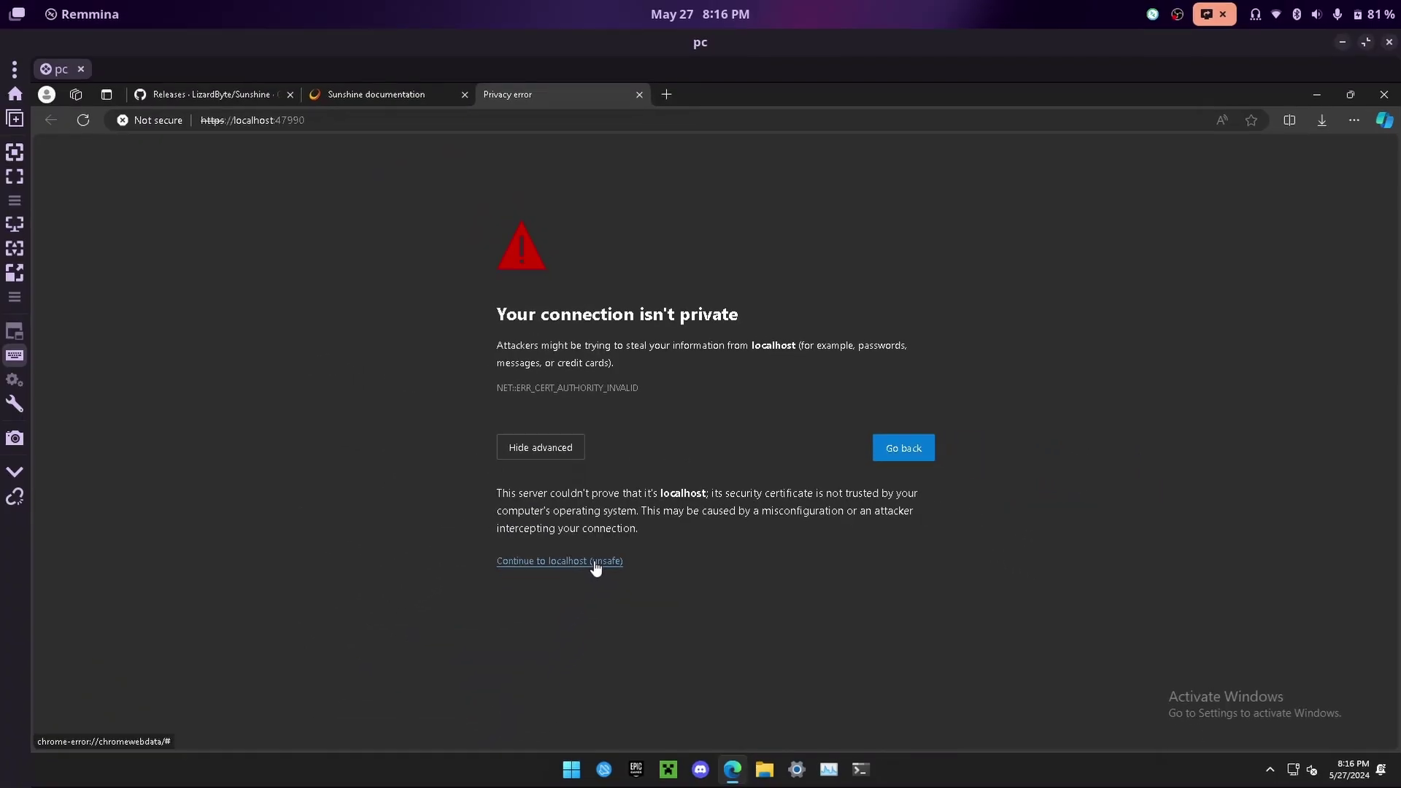
{"action": "left_click", "coordinate": [596, 568]}
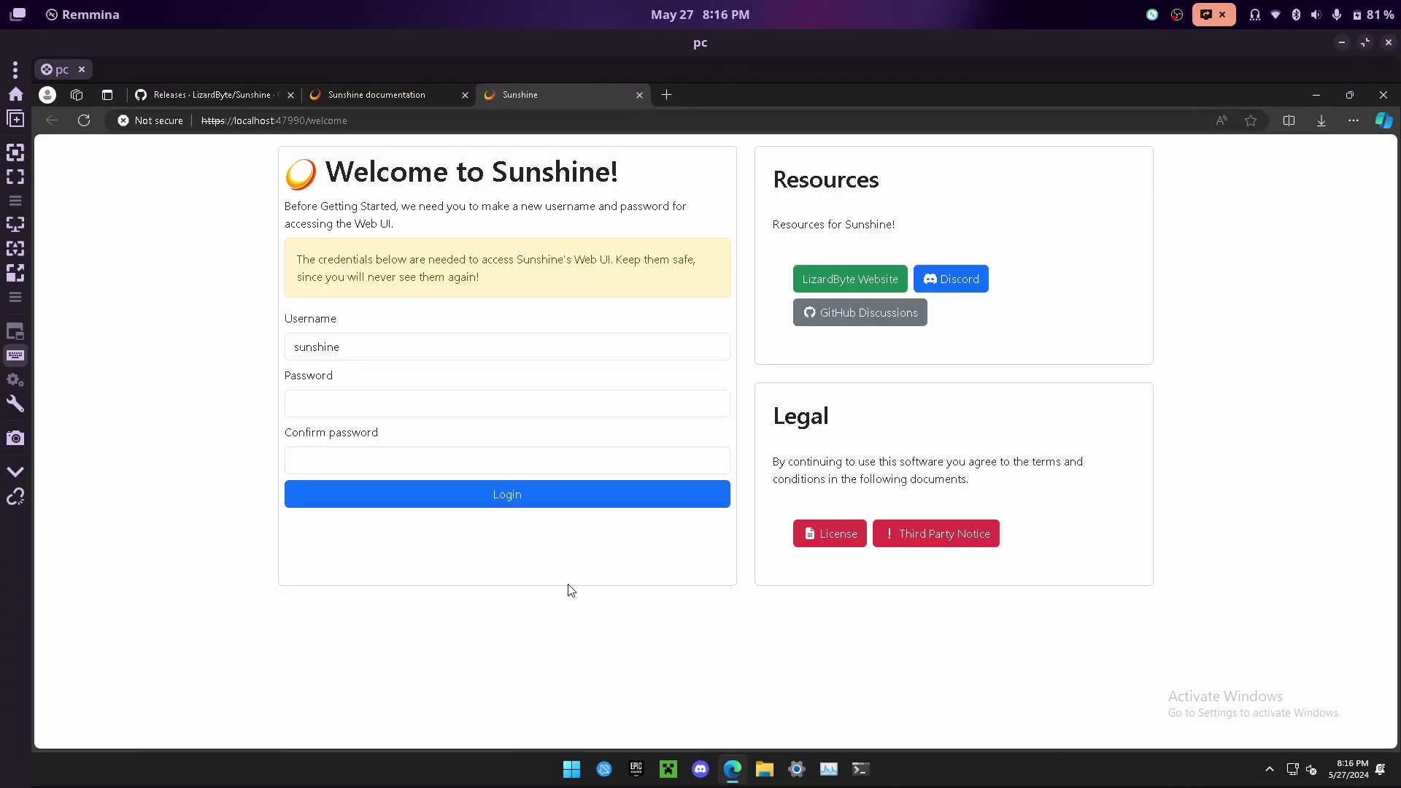
{"action": "left_click_drag", "start_coordinate": [431, 352], "coordinate": [257, 338]}
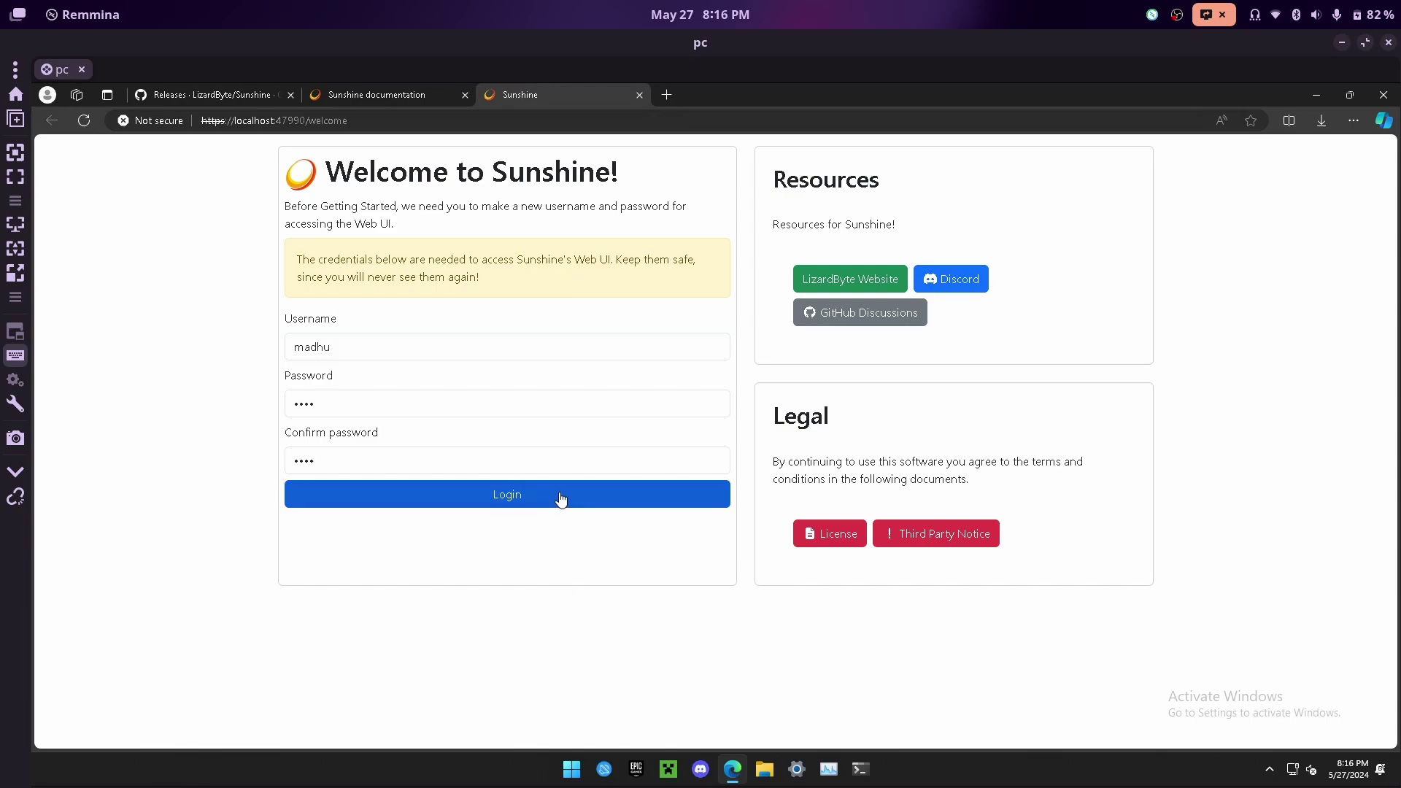
{"action": "left_click", "coordinate": [560, 498]}
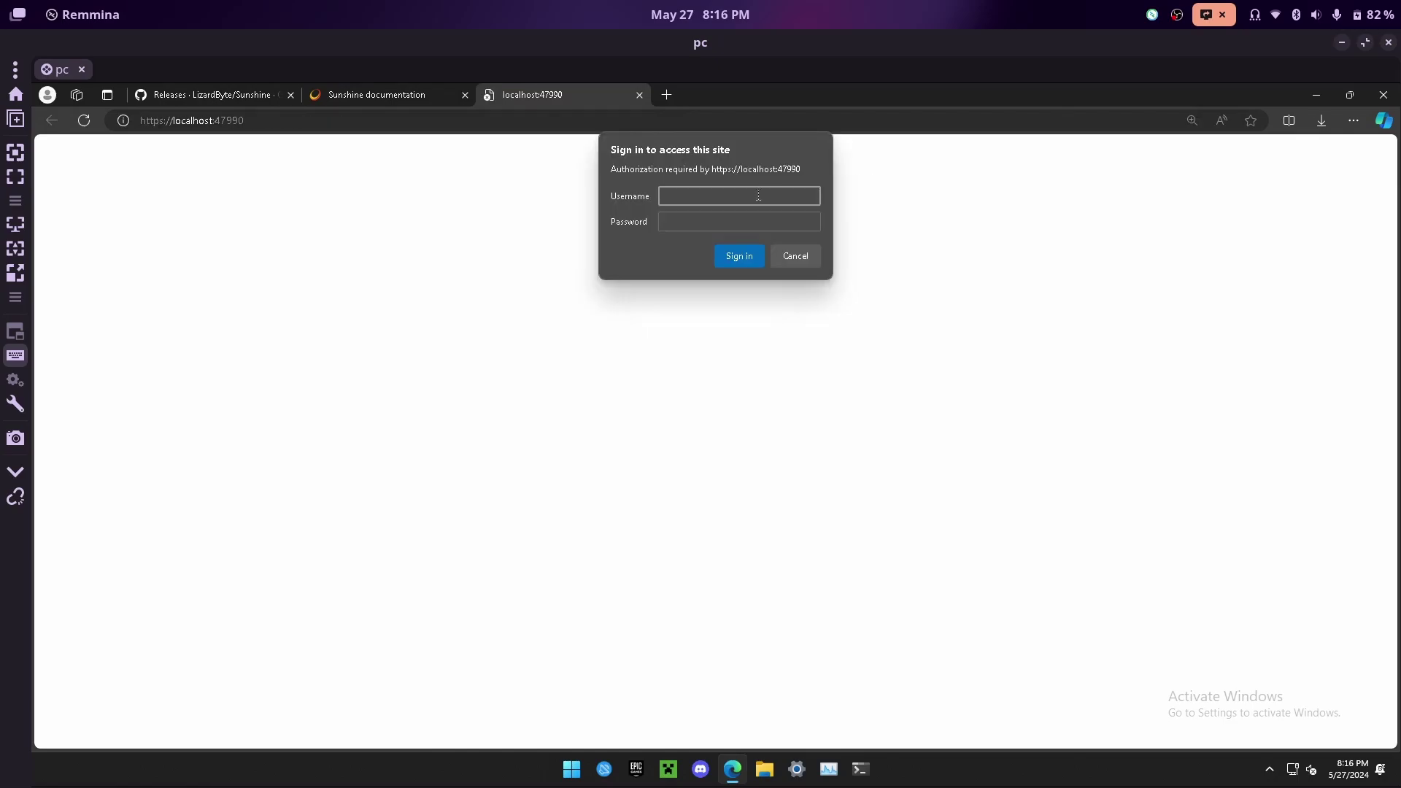
{"action": "left_click", "coordinate": [740, 257]}
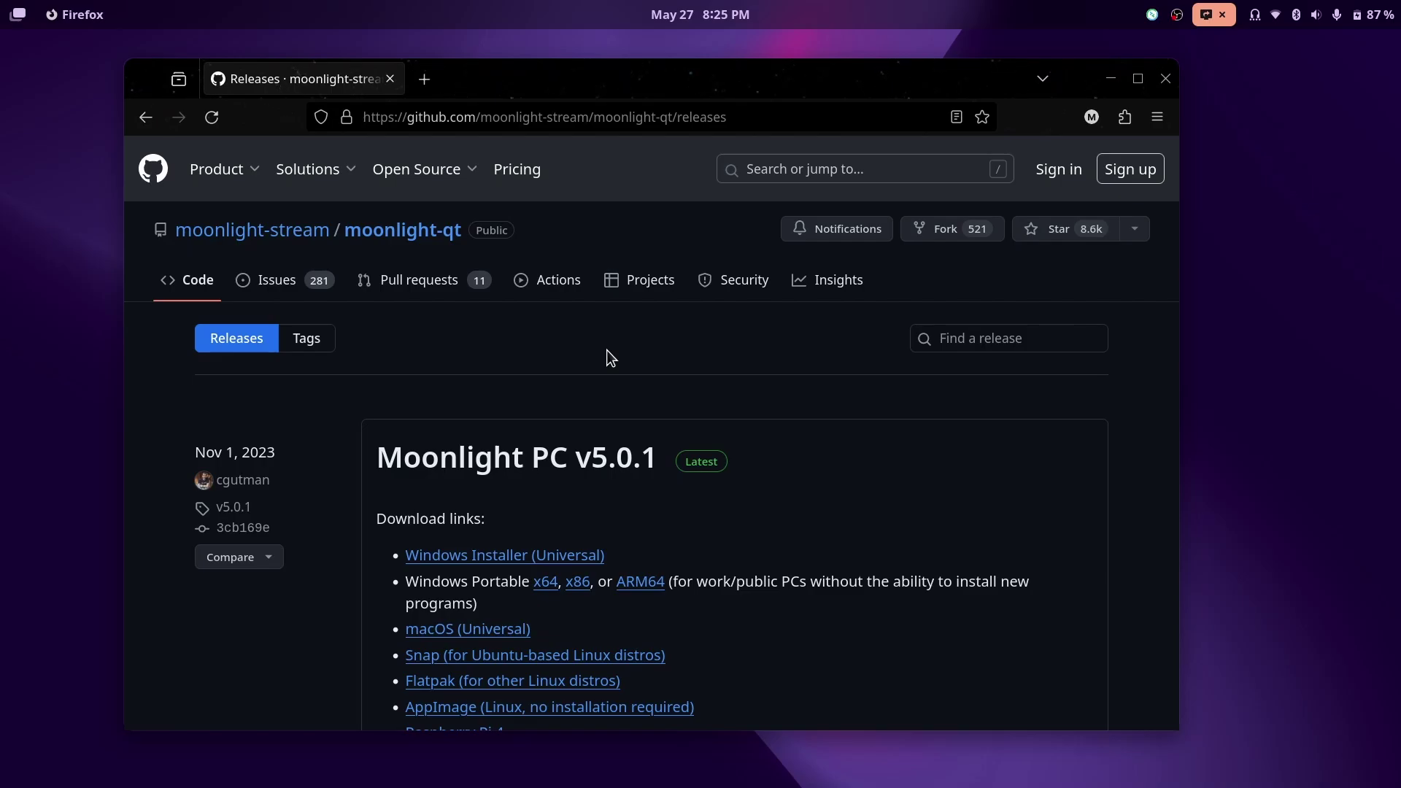
- Scroll to the v5.0.1 assets, including Moonlight-5.0.1-x86_64.AppImage
{"action": "scroll", "coordinate": [763, 319], "scroll_direction": "down", "scroll_amount": 3}
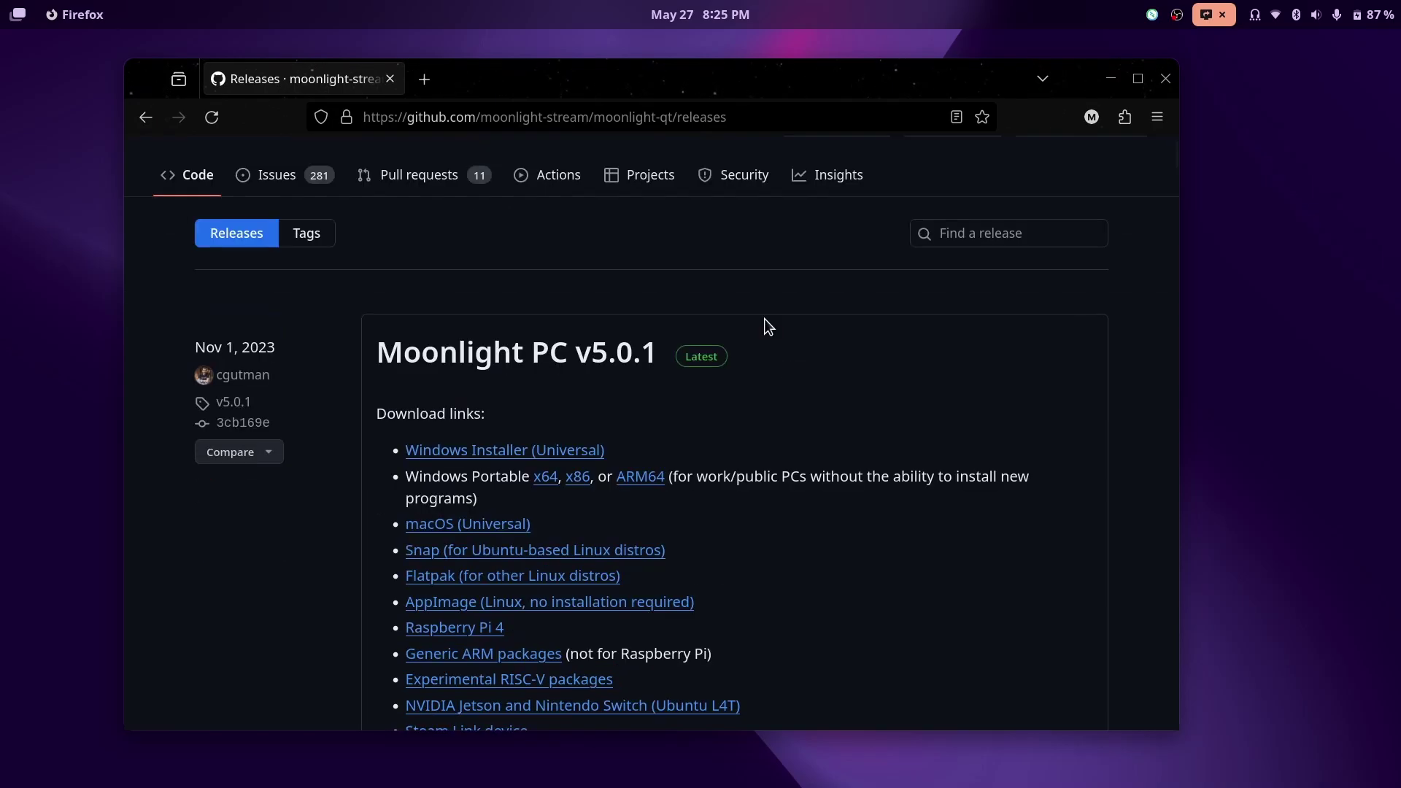
{"action": "scroll", "coordinate": [764, 318], "scroll_direction": "down", "scroll_amount": 1}
{"action": "scroll", "coordinate": [764, 318], "scroll_direction": "down", "scroll_amount": 15}
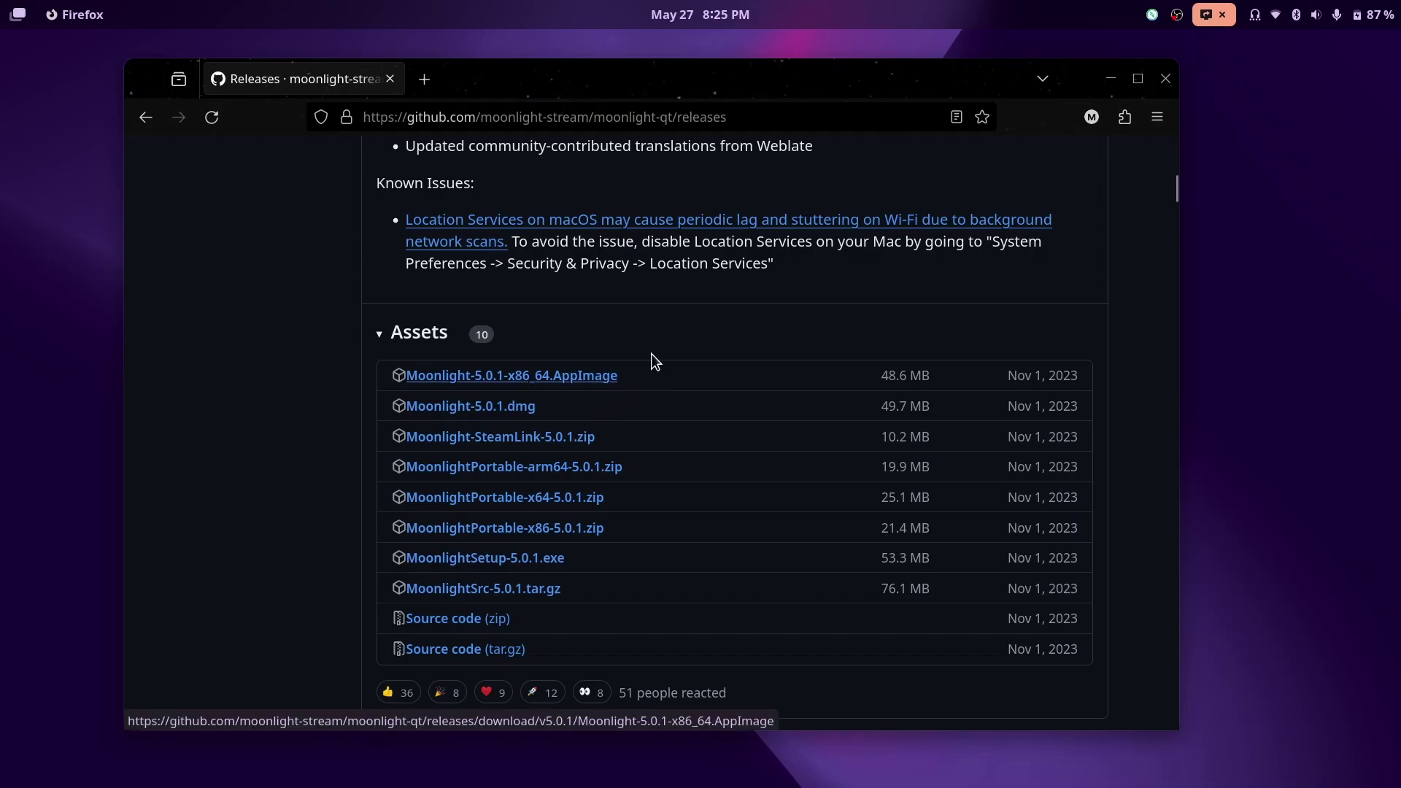
- Open GNOME Software and install Moonlight from Flathub
{"action": "key", "text": "super"}
{"action": "type", "text": "software"}
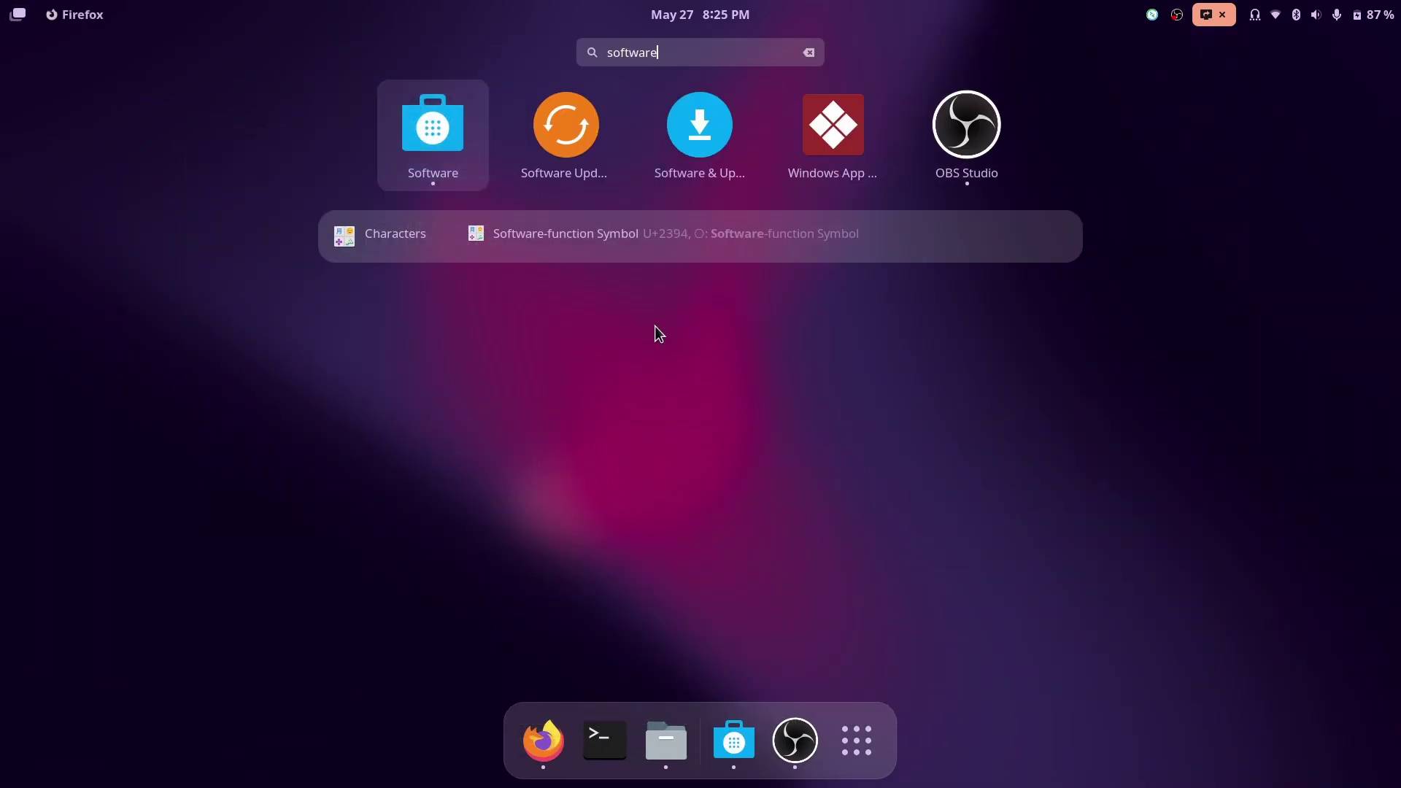
{"action": "key", "text": "Return"}
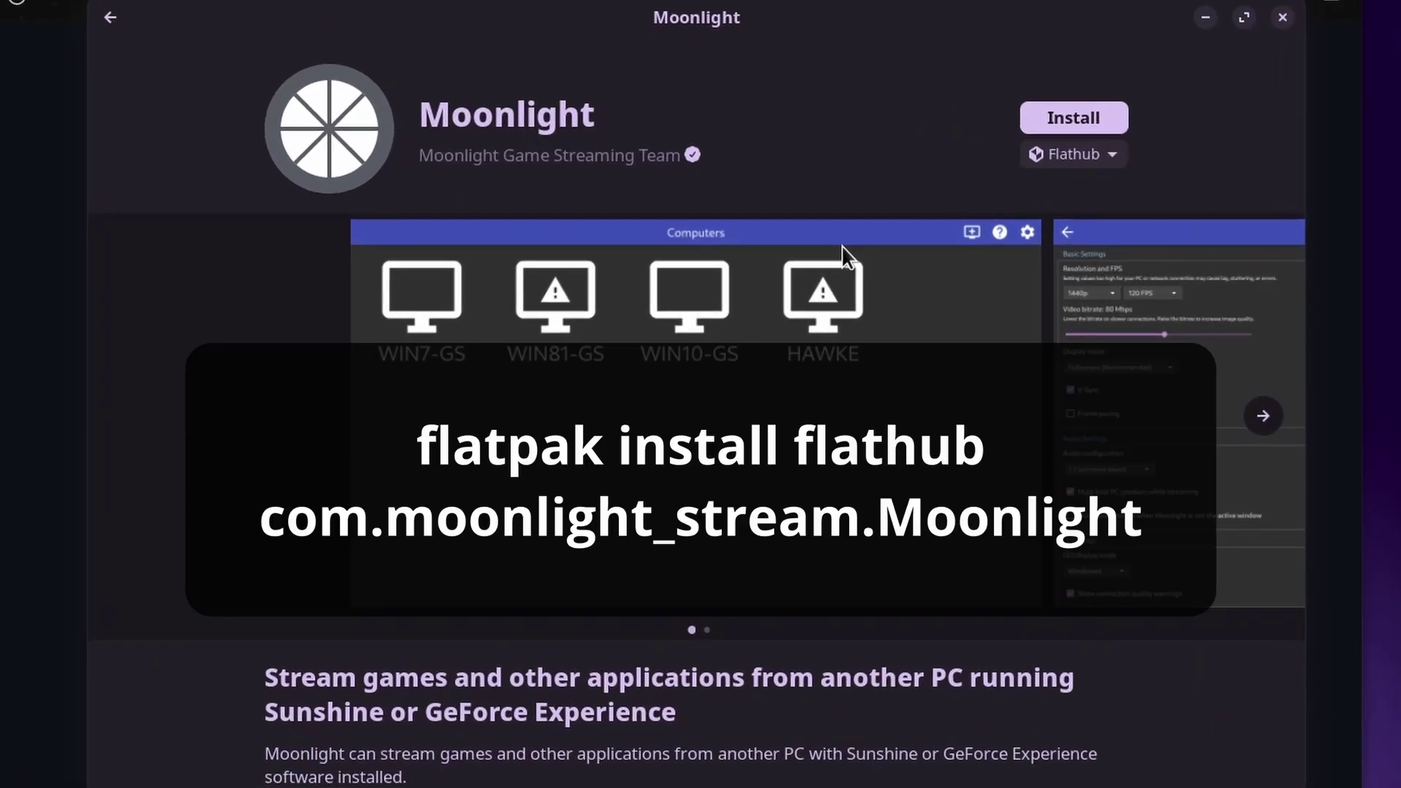
{"action": "left_click", "coordinate": [1098, 115]}
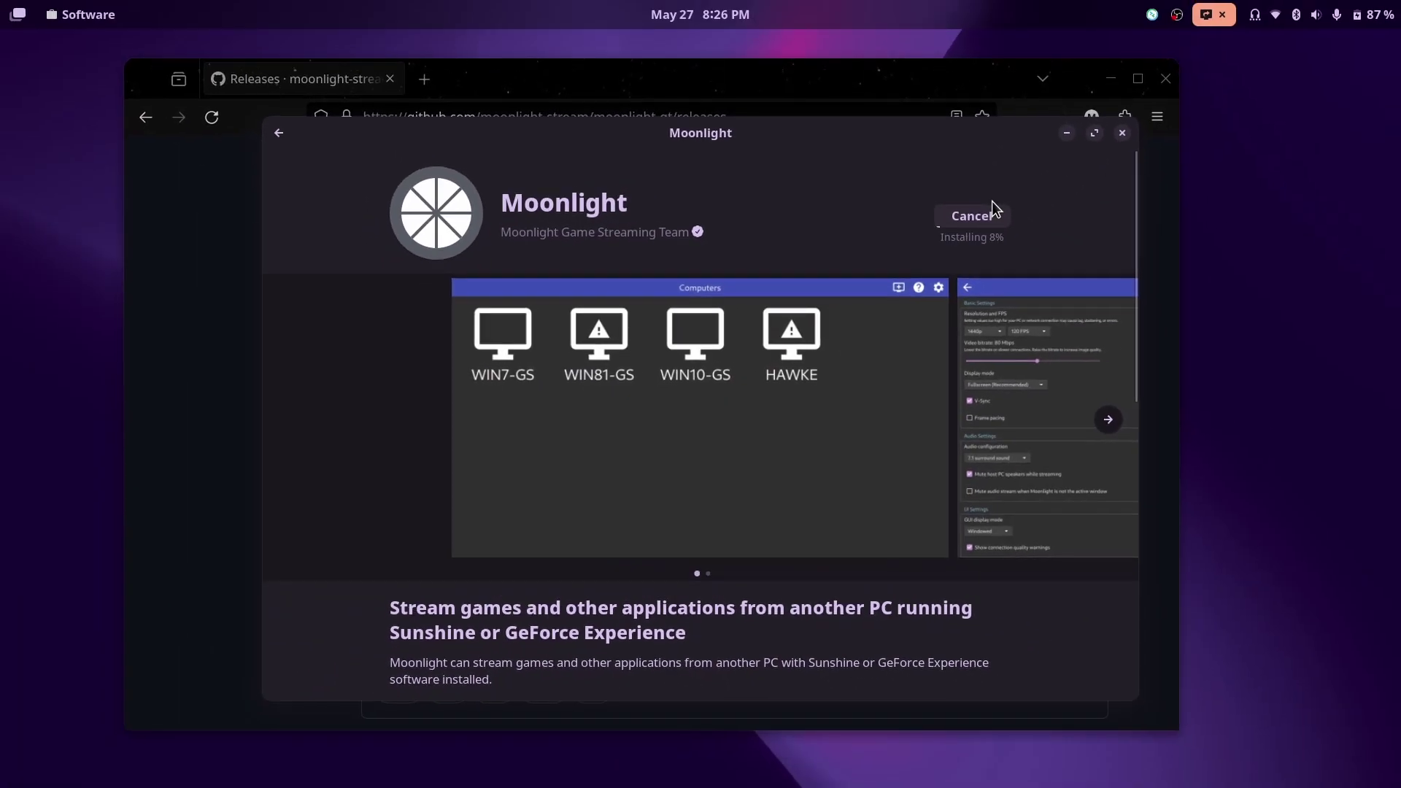
{"action": "left_click", "coordinate": [205, 361]}
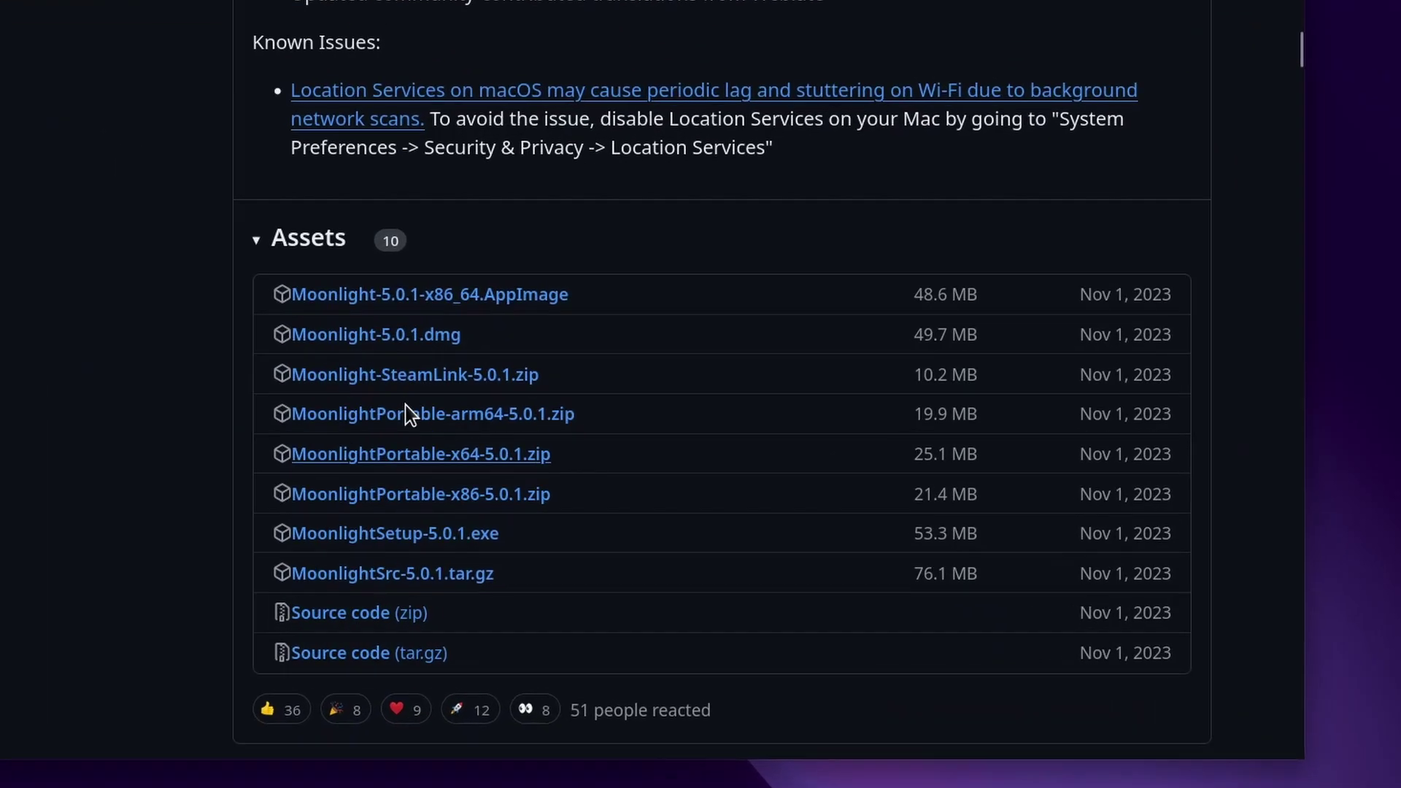
{"action": "key", "text": "alt+Tab"}
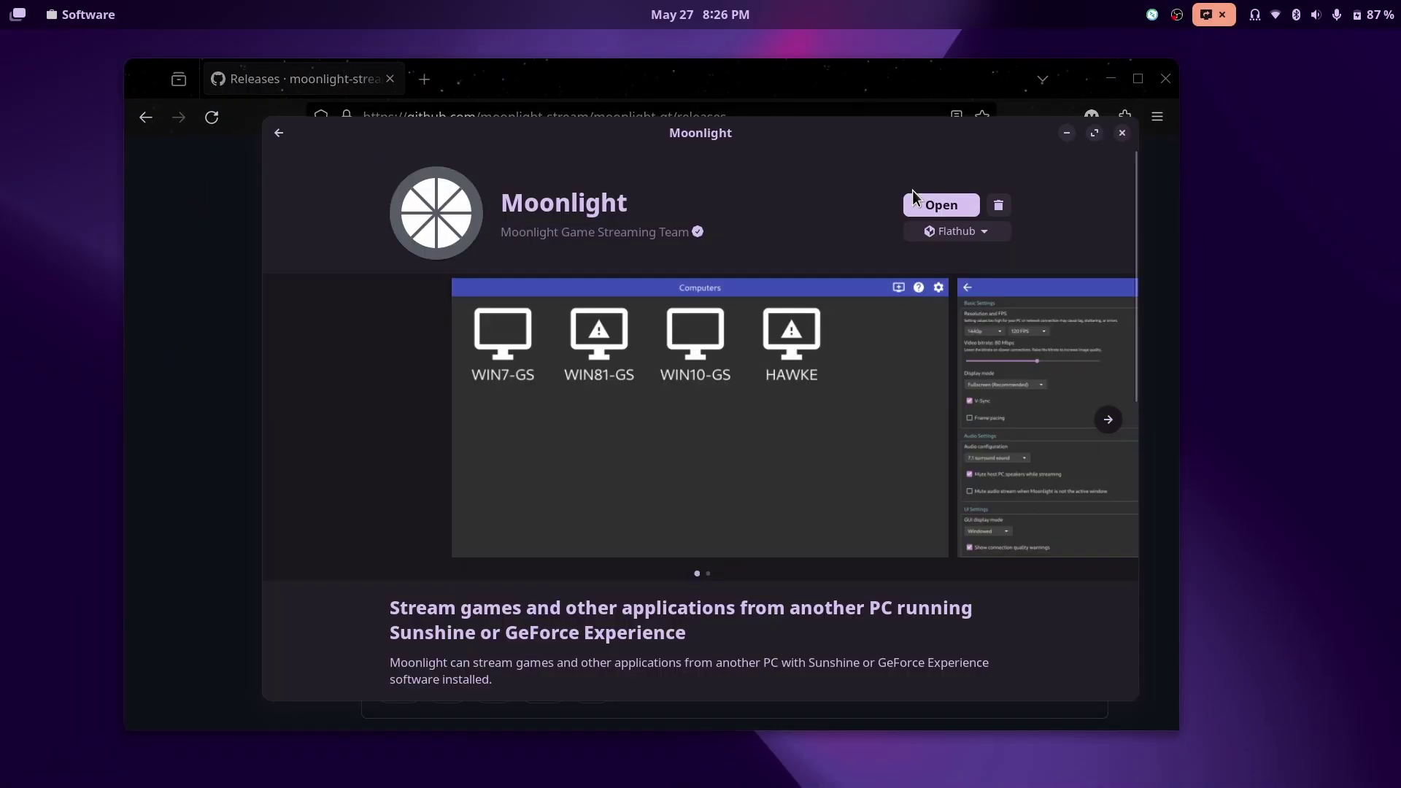
- Launch Moonlight and set streaming to 1080p with V-Sync turned off
{"action": "left_click", "coordinate": [920, 202]}
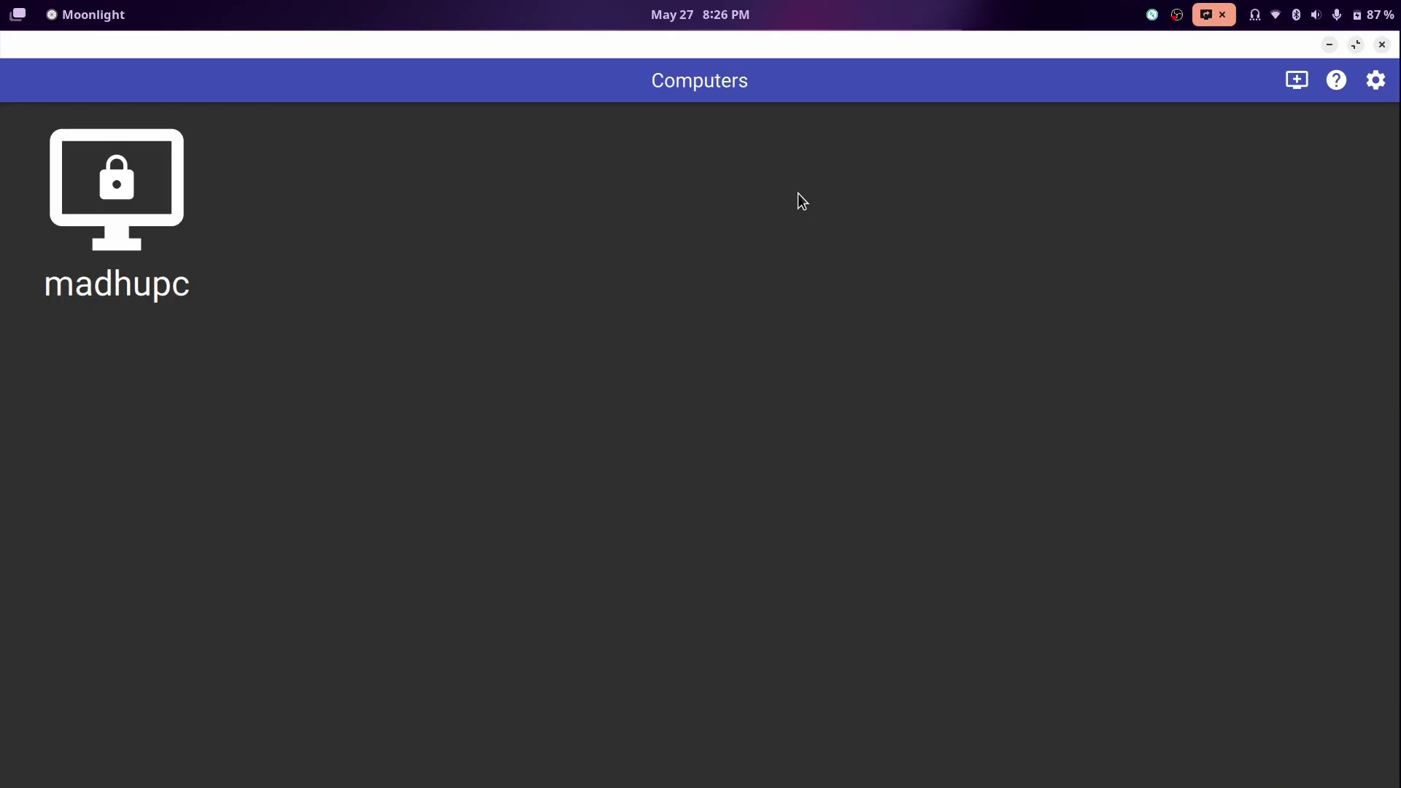
{"action": "left_click", "coordinate": [1377, 84]}
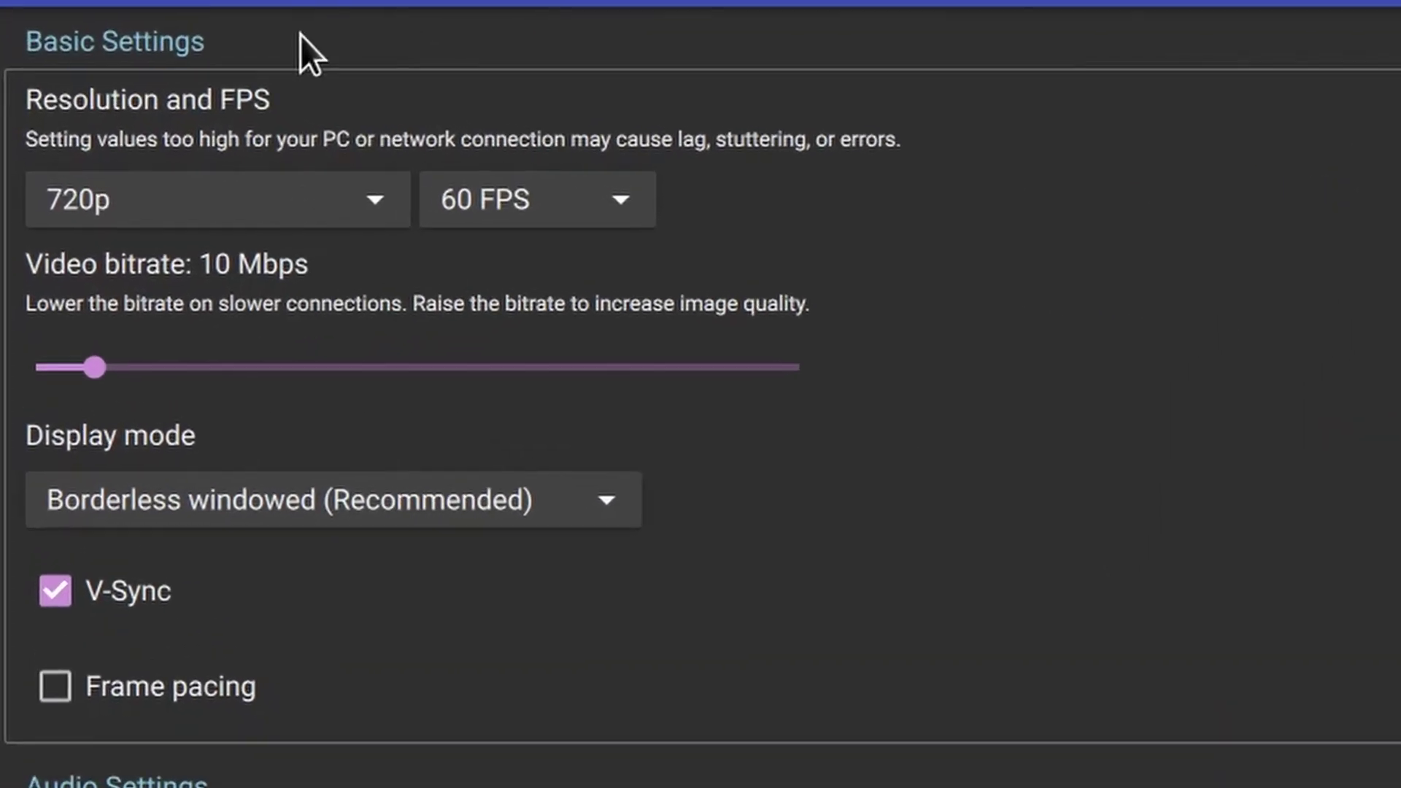
{"action": "left_click", "coordinate": [273, 173]}
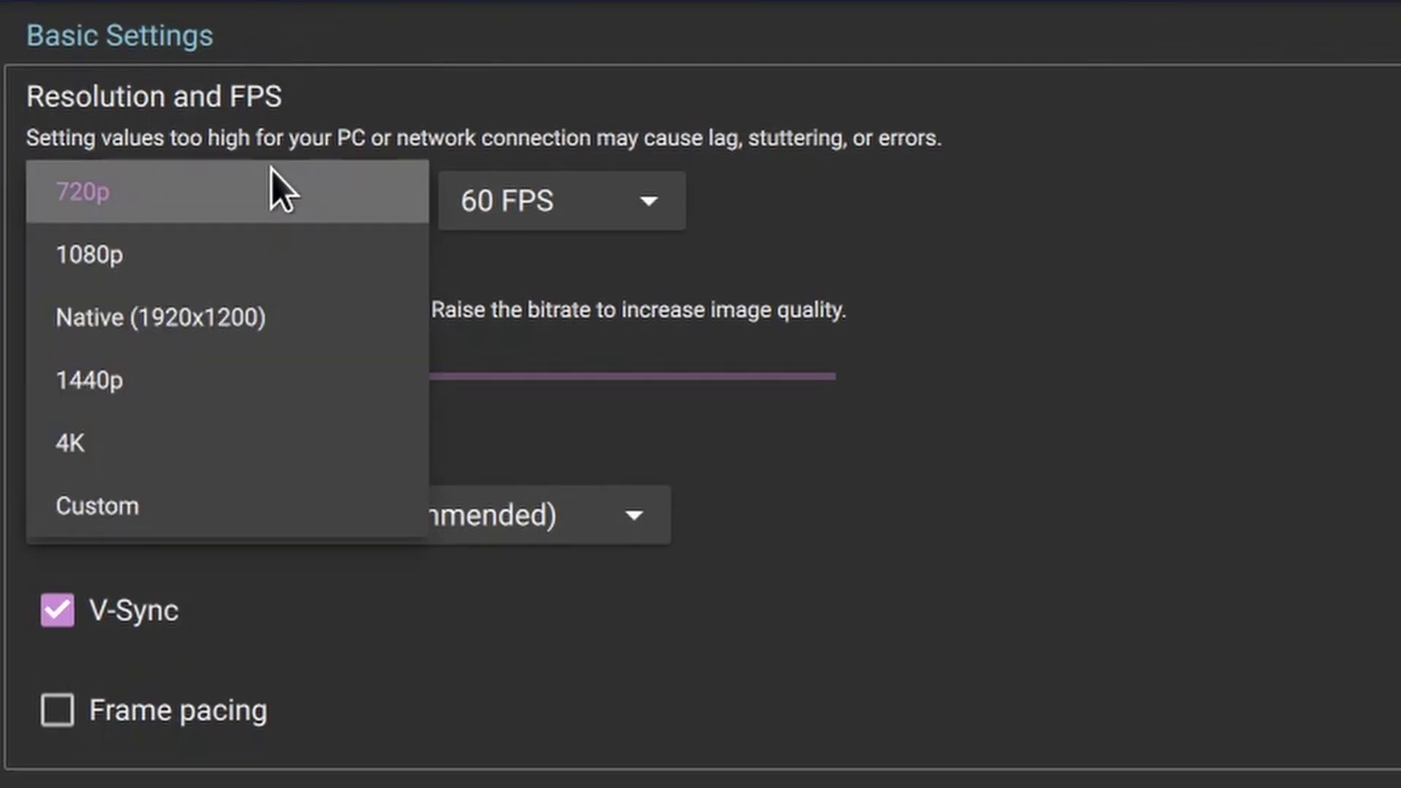
{"action": "left_click", "coordinate": [186, 259]}
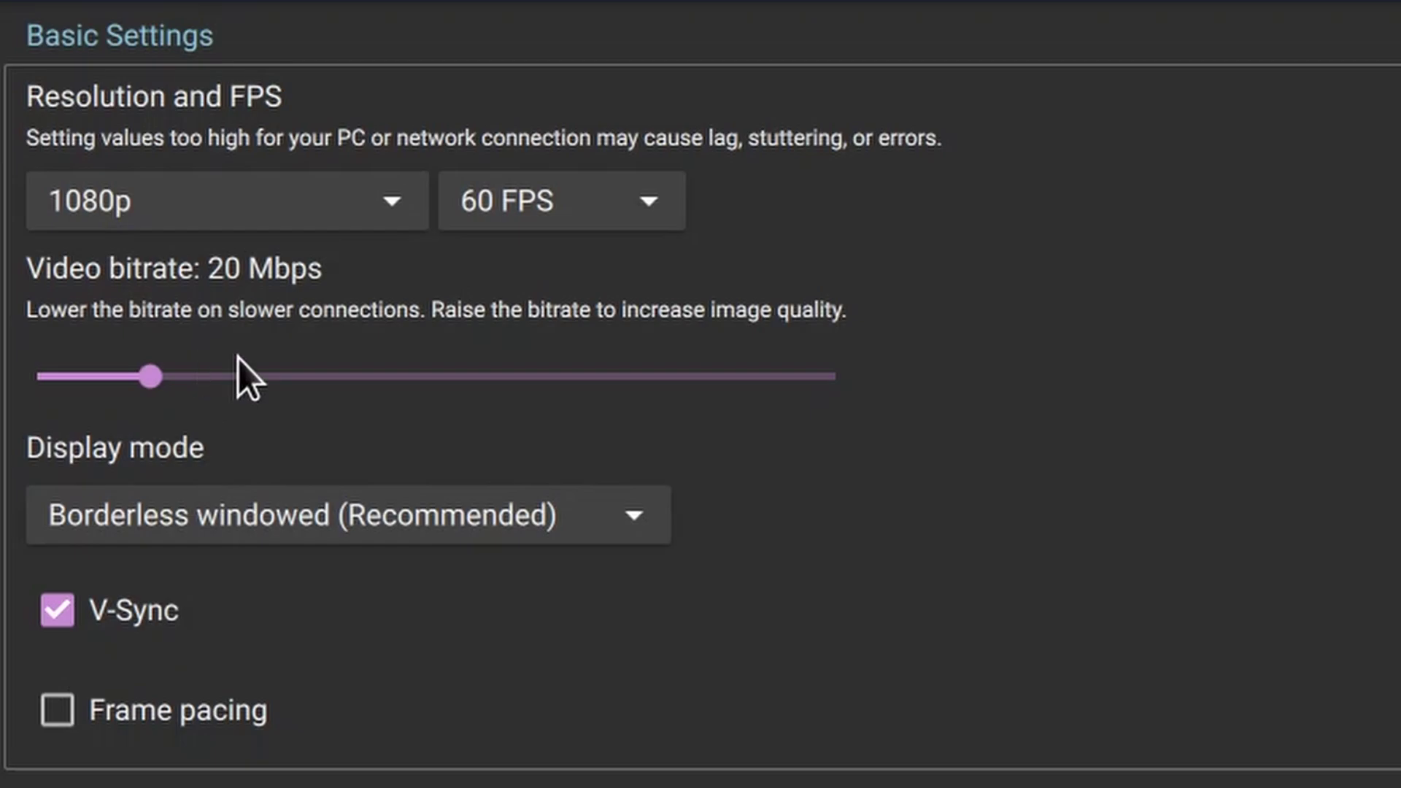
{"action": "mouse_move", "coordinate": [153, 615]}
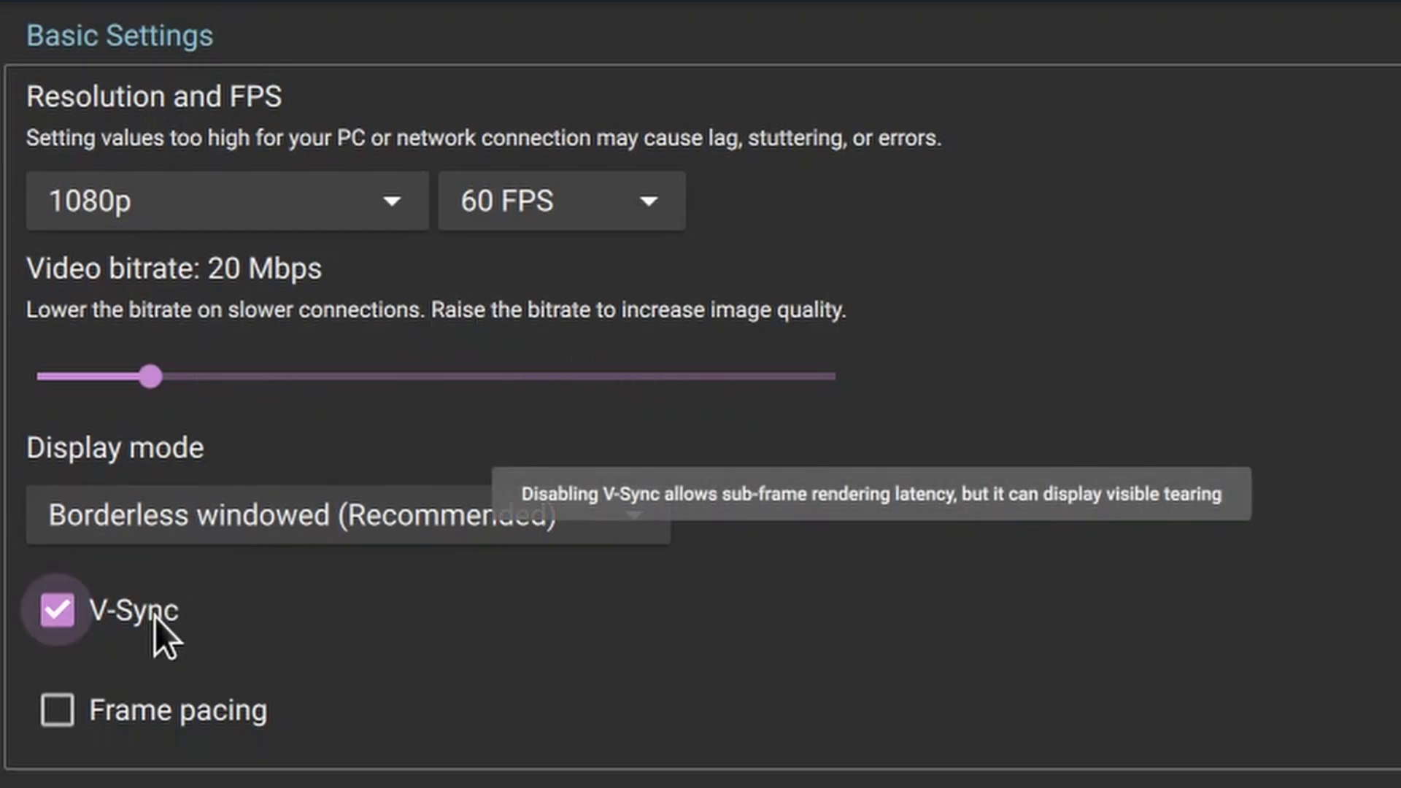
{"action": "left_click", "coordinate": [154, 623]}
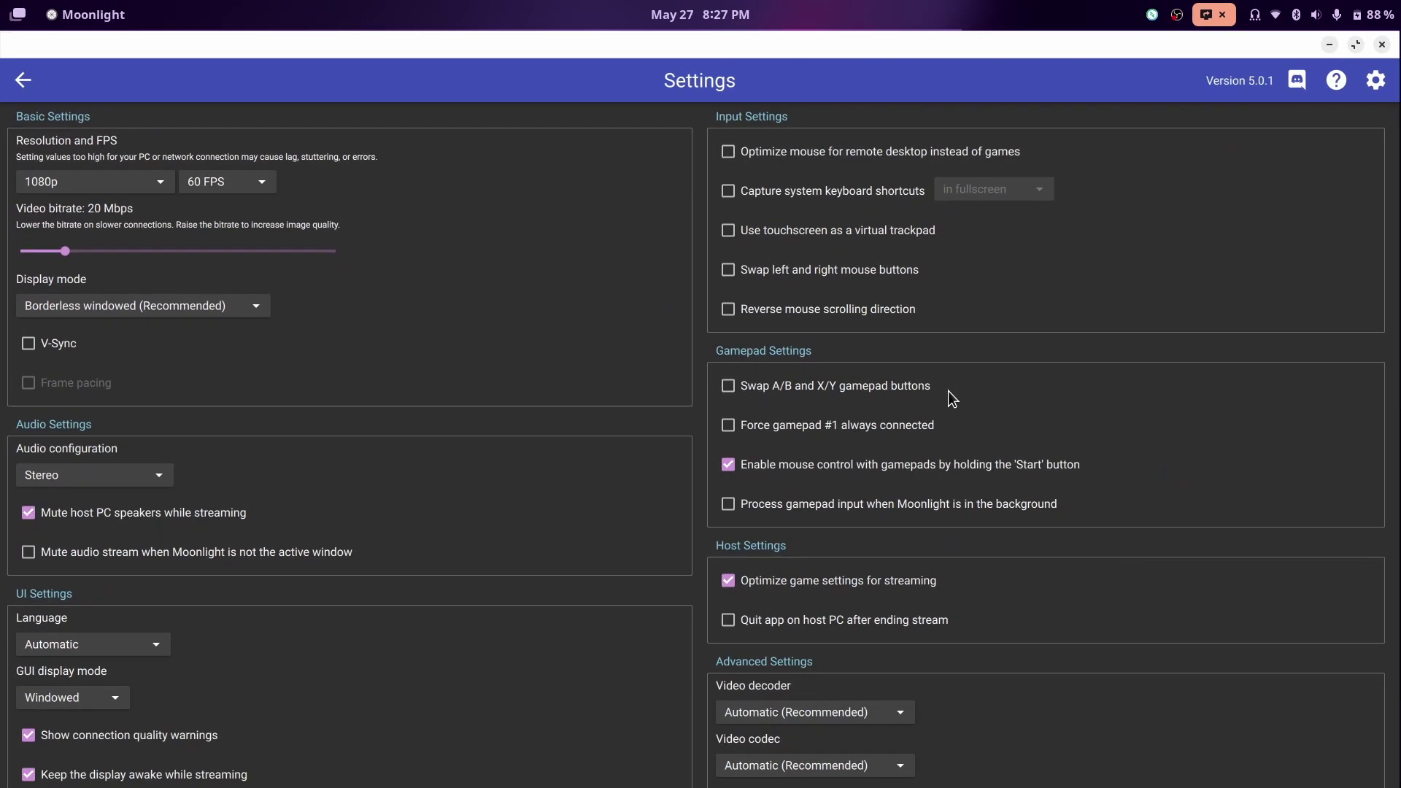
{"action": "scroll", "coordinate": [970, 394], "scroll_direction": "down", "scroll_amount": 3}
{"action": "scroll", "coordinate": [1022, 453], "scroll_direction": "up", "scroll_amount": 3}
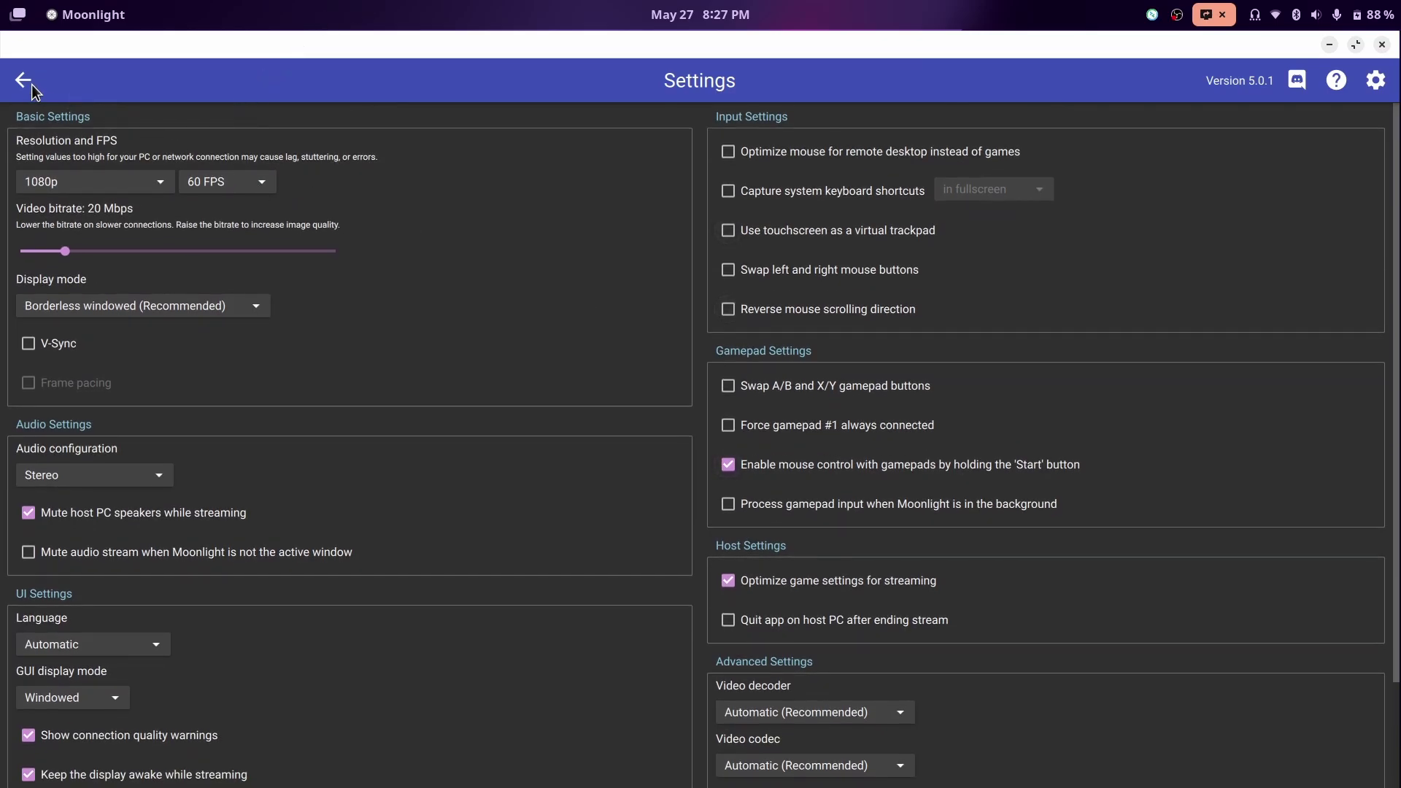
- Return to the computer list and select the locked host PC to start pairing and show a PIN
{"action": "left_click", "coordinate": [24, 81]}
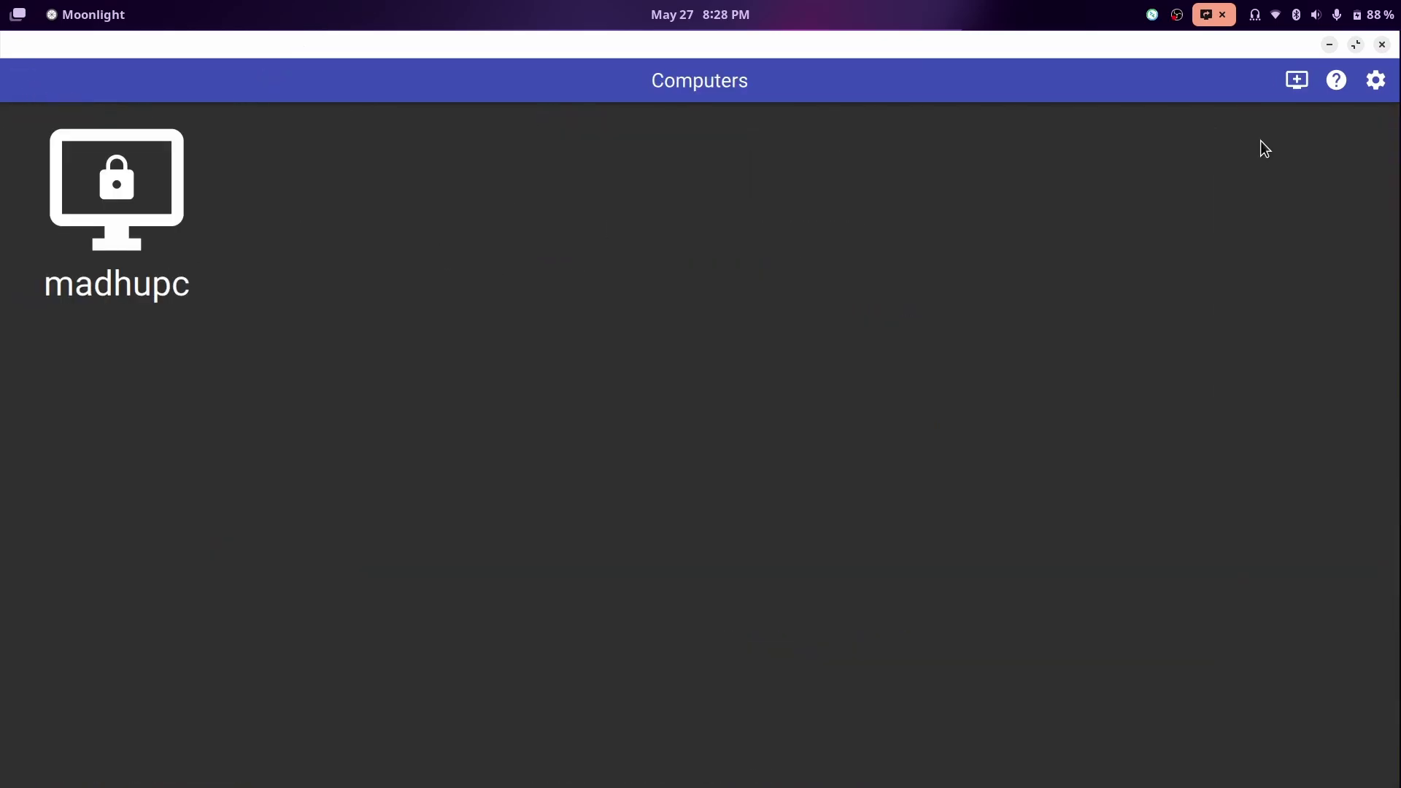
{"action": "left_click", "coordinate": [1299, 81]}
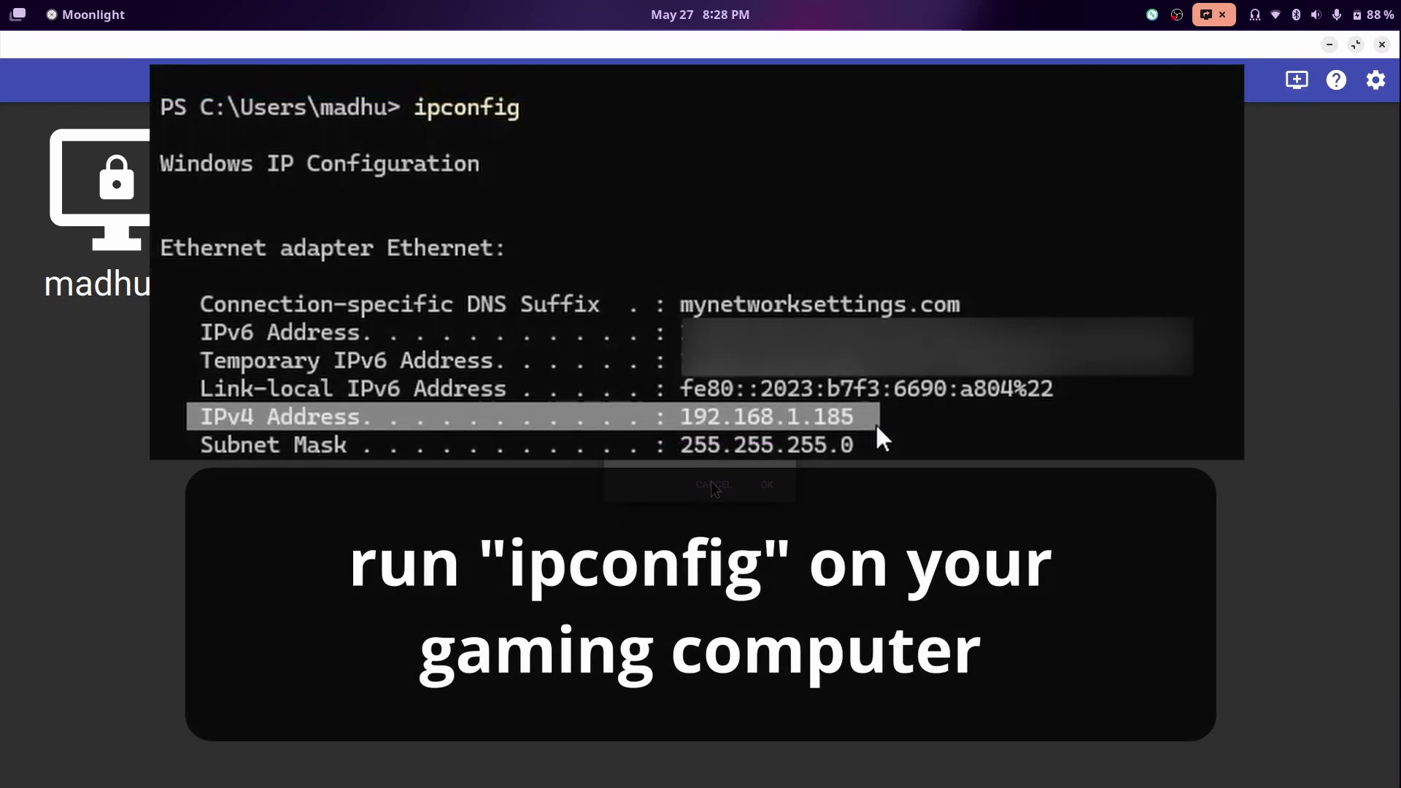
{"action": "left_click", "coordinate": [712, 484]}
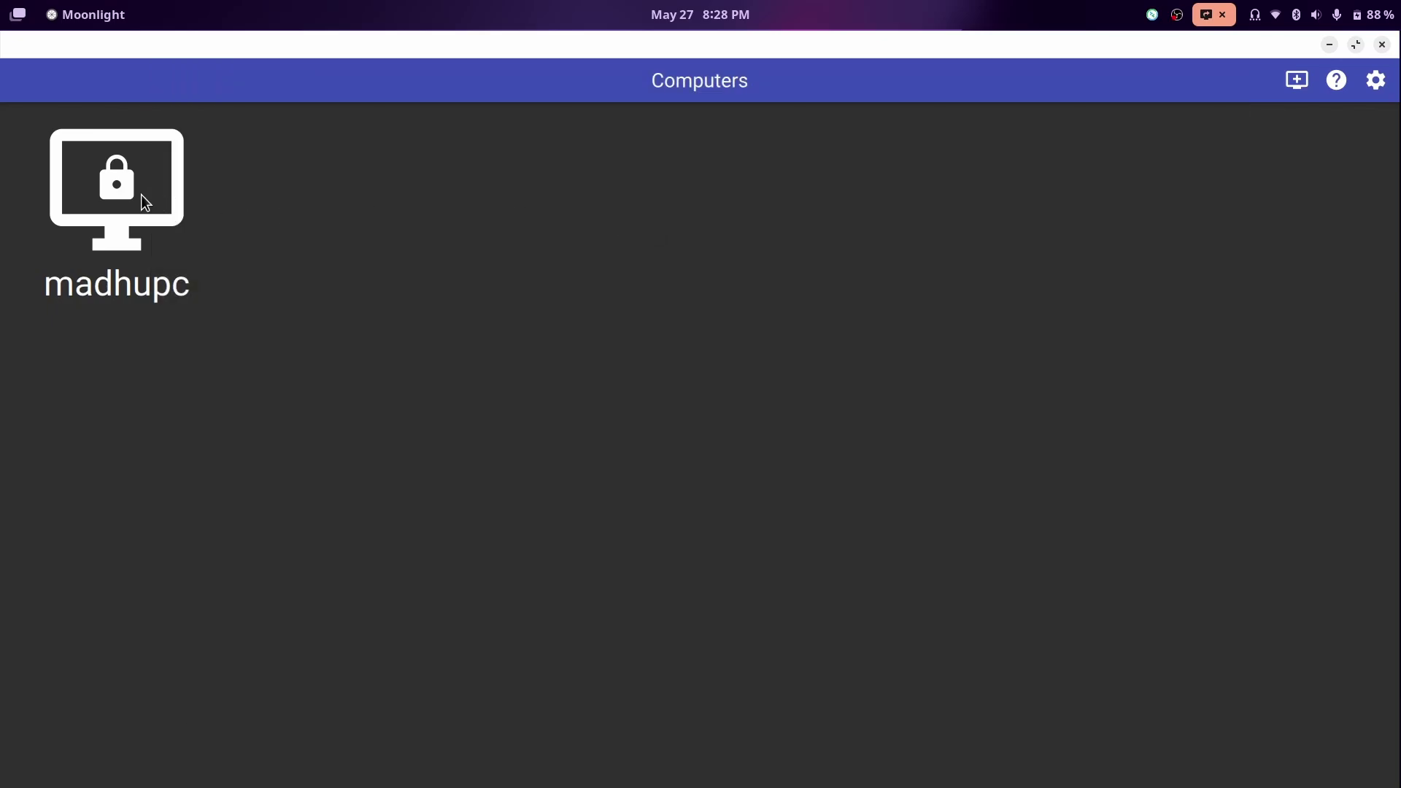
{"action": "left_click", "coordinate": [133, 211]}
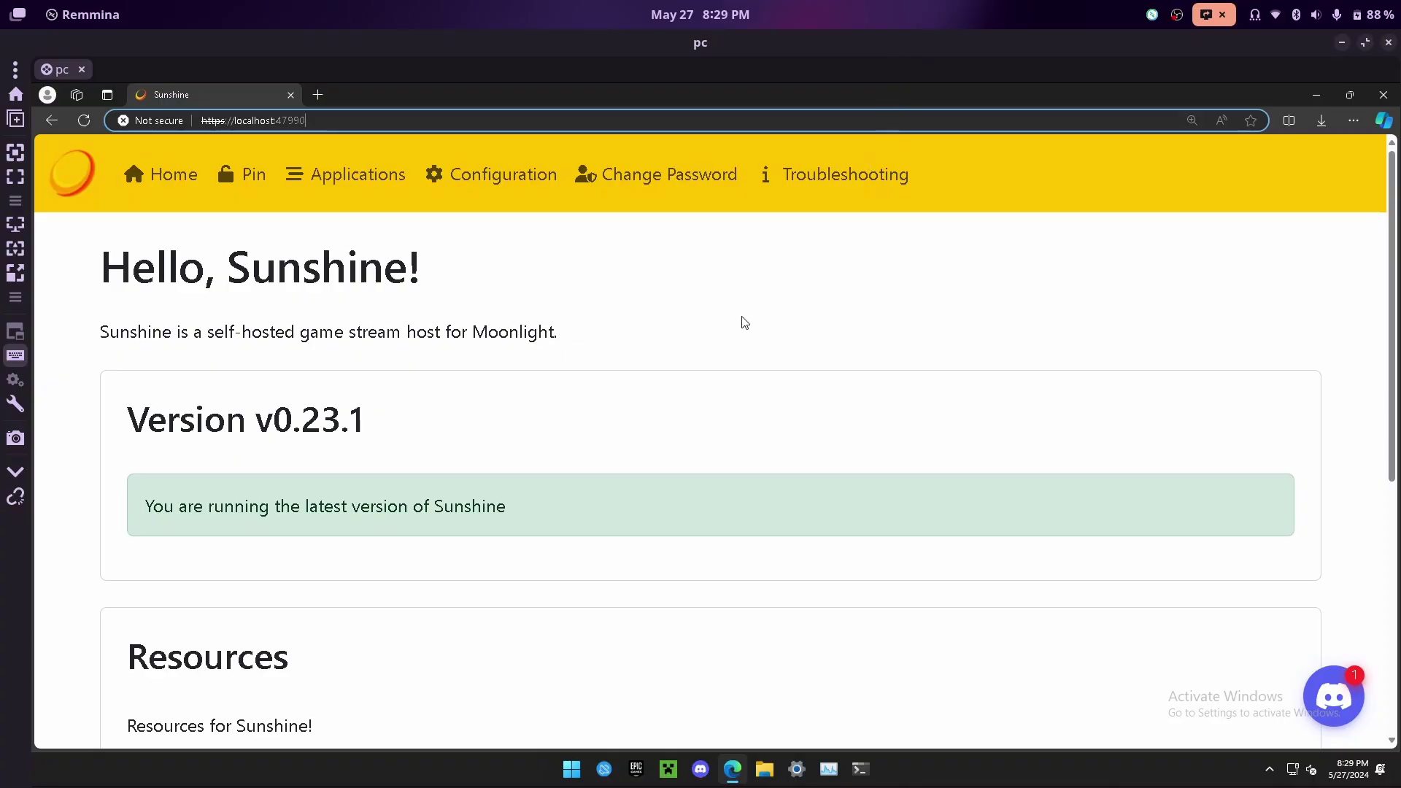
- Load the Sunshine web UI at localhost:47990 in a new tab and close the duplicate tab
{"action": "left_click", "coordinate": [318, 95]}
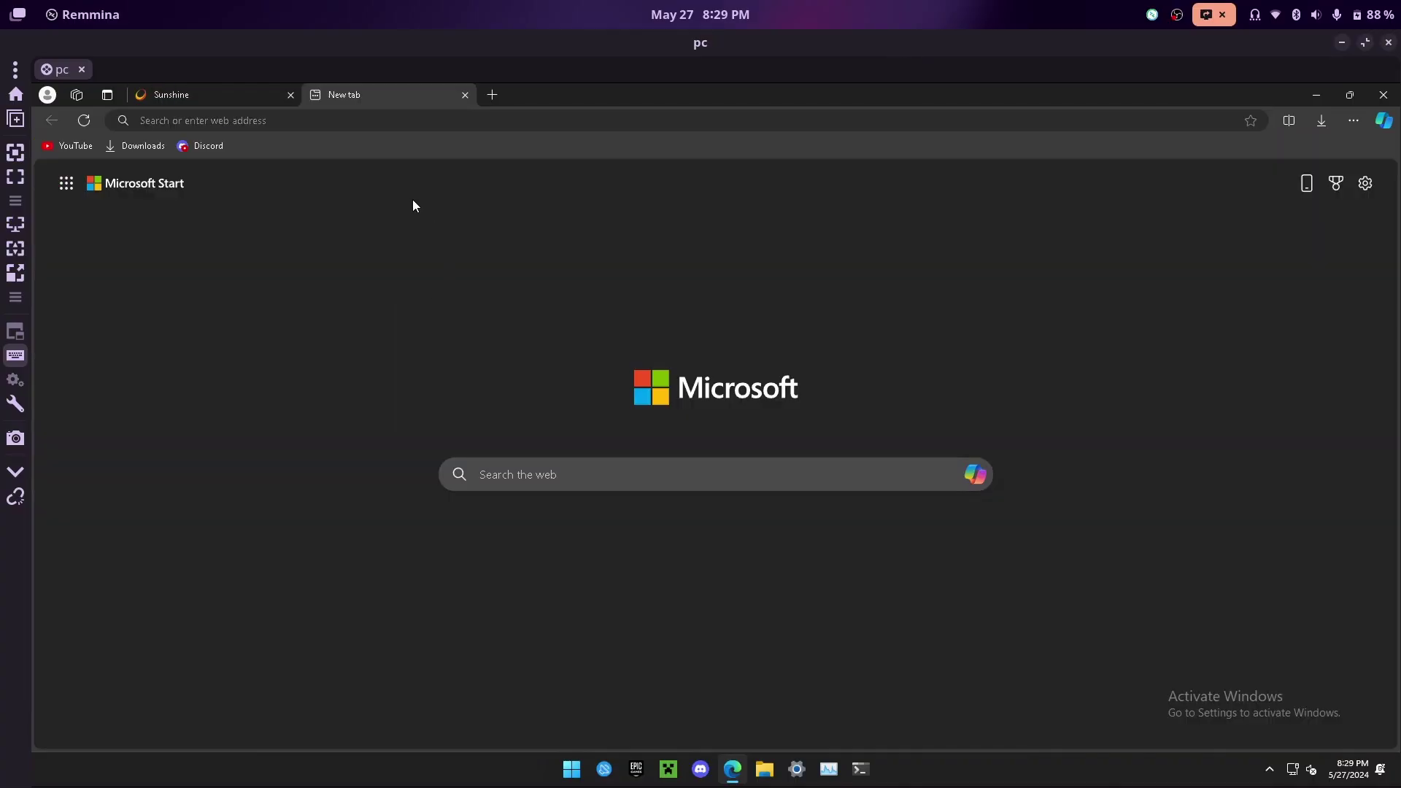
{"action": "left_click", "coordinate": [386, 118]}
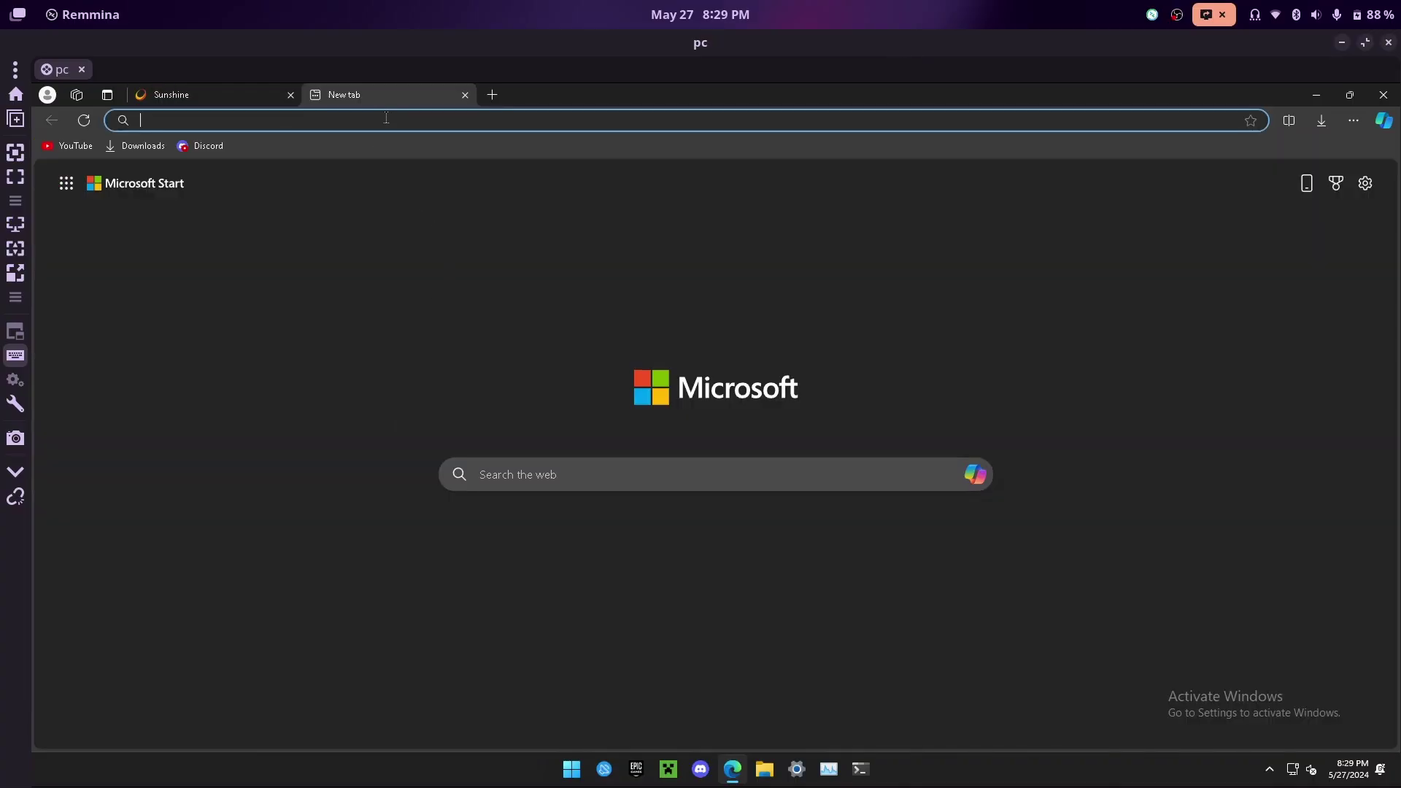
{"action": "type", "text": "https://localhost:47990"}
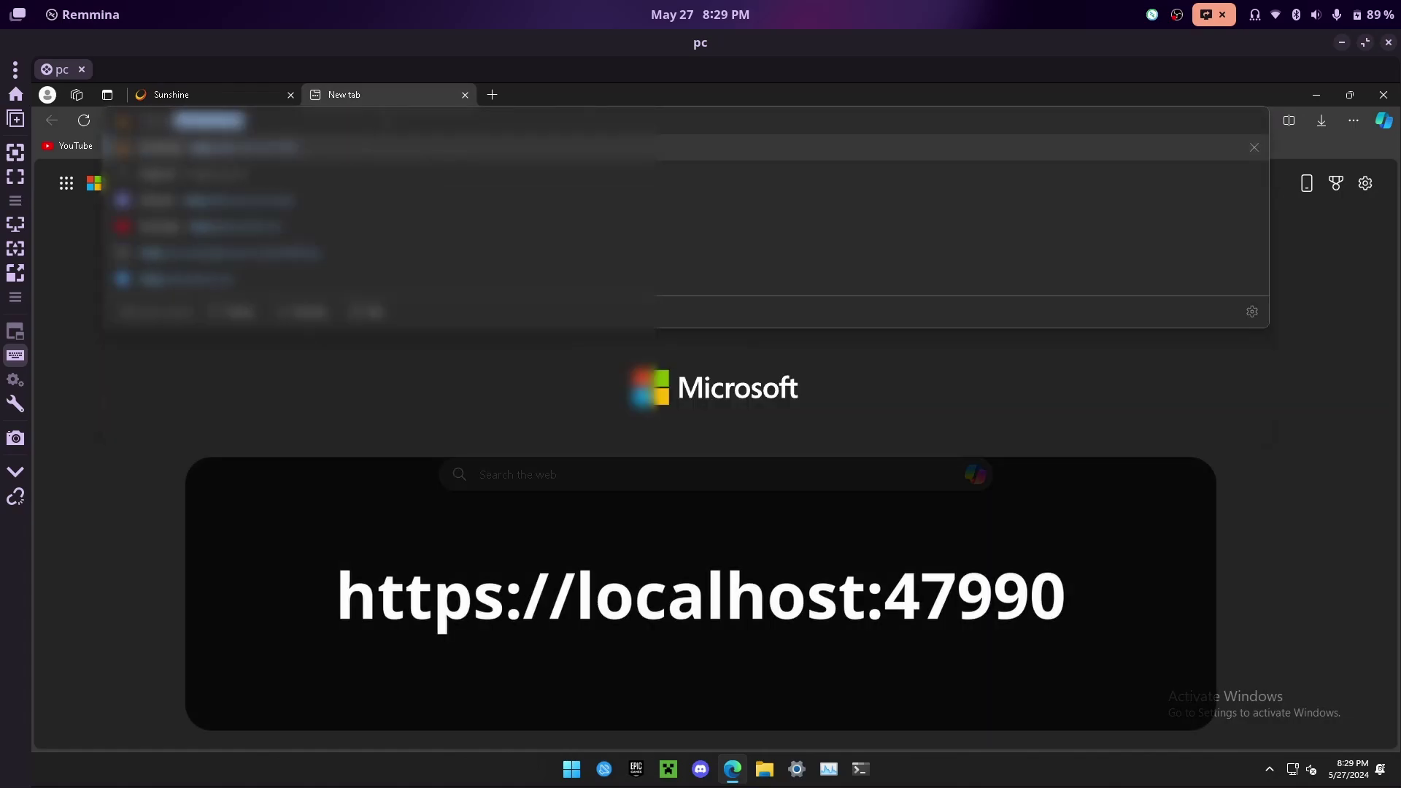
{"action": "type", "text": ":4"}
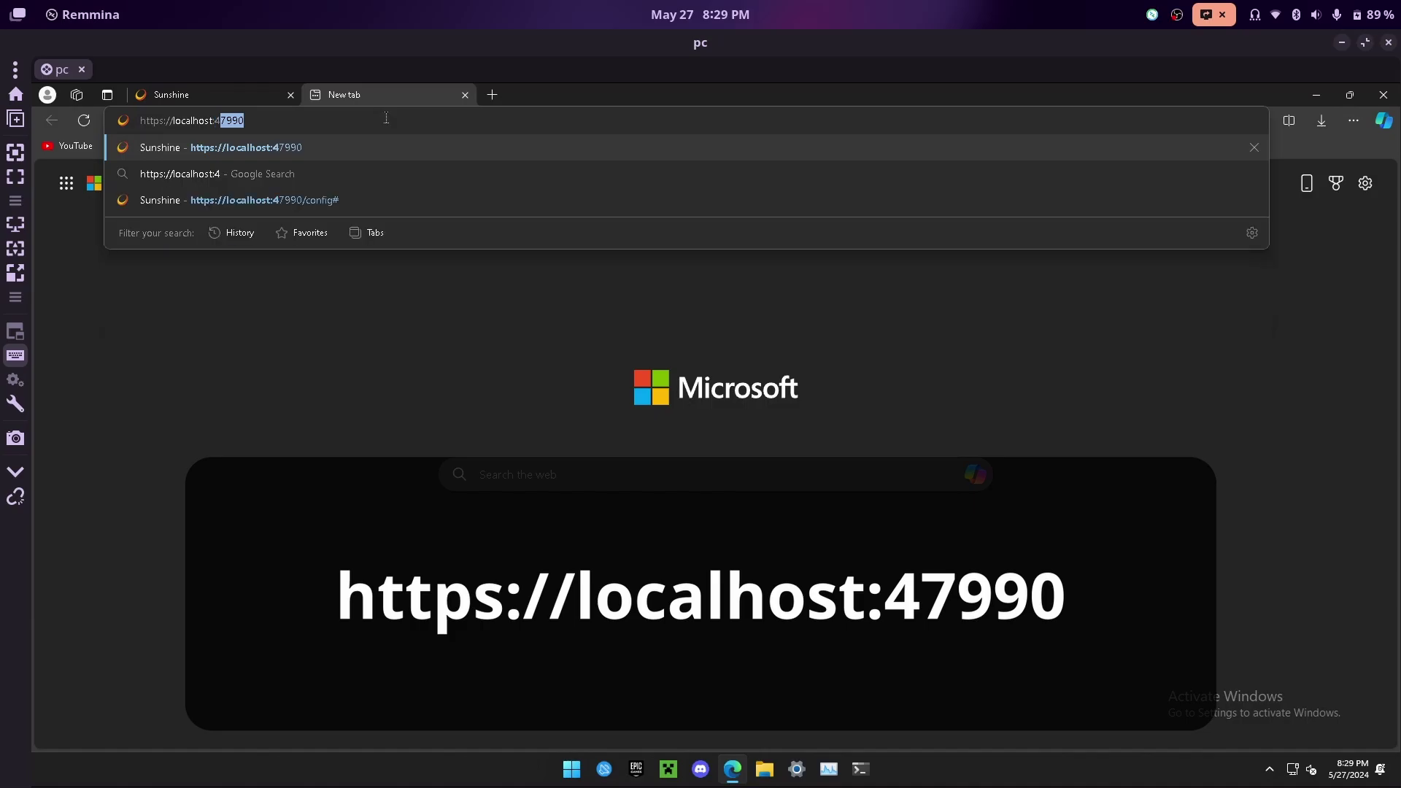
{"action": "type", "text": "799"}
{"action": "key", "text": "Return"}
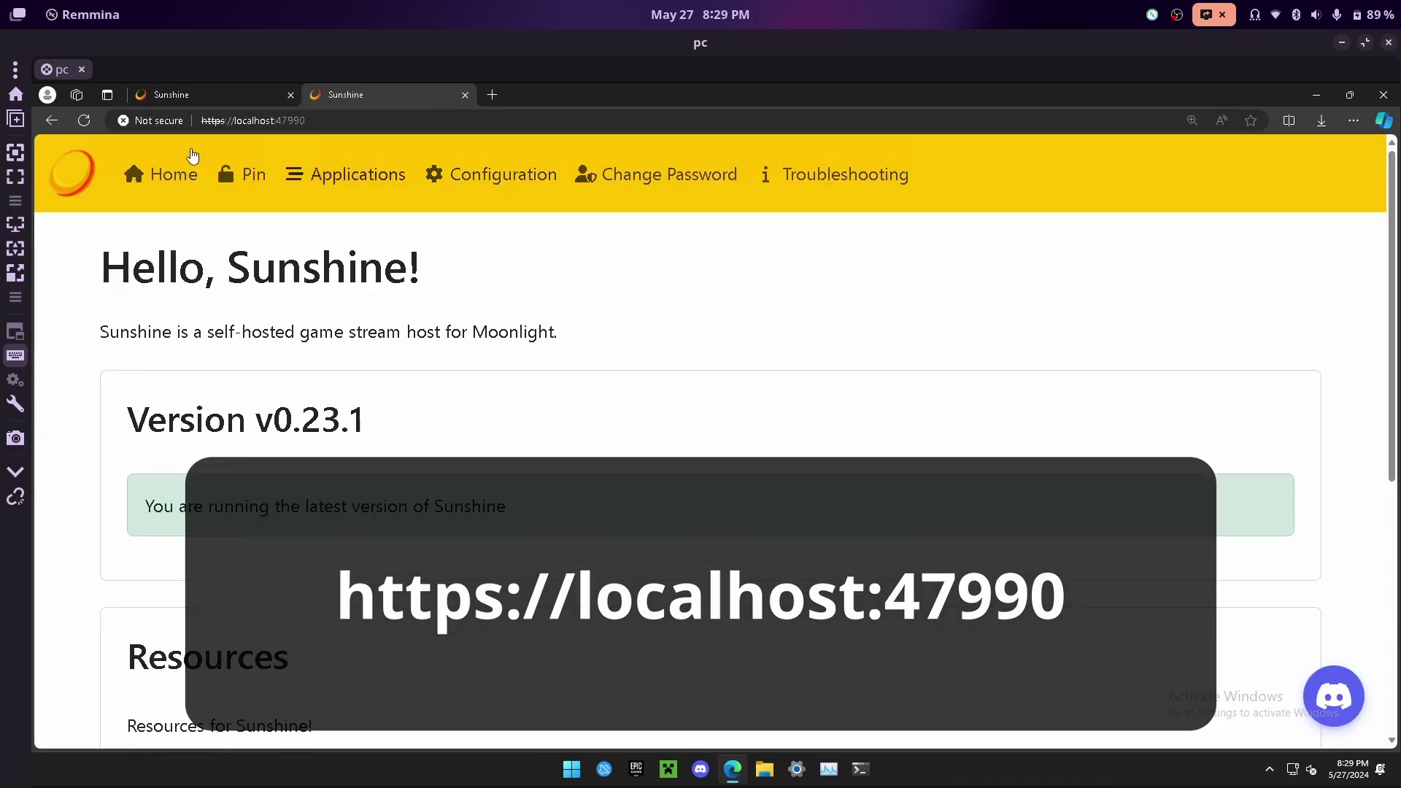
{"action": "middle_click", "coordinate": [318, 97]}
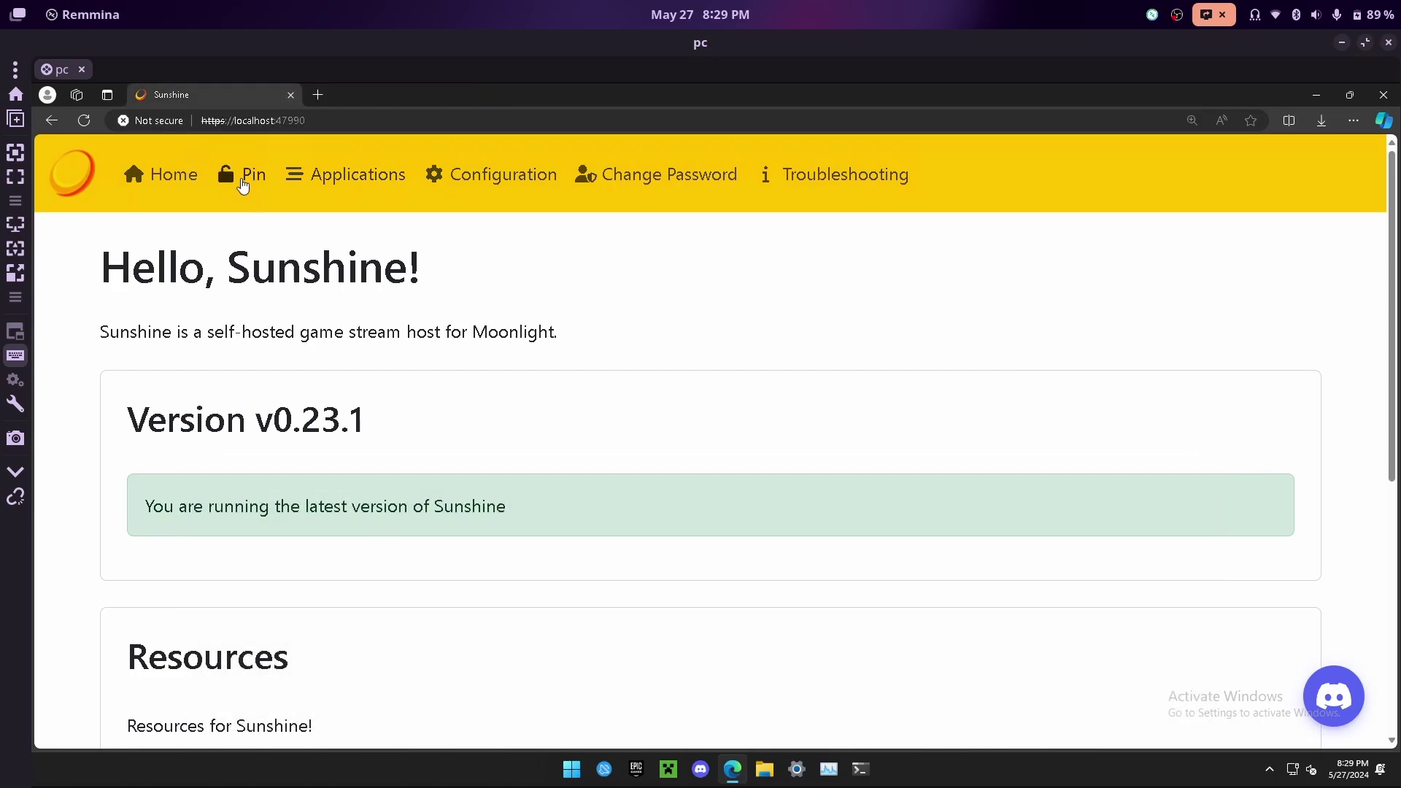
- Submit Moonlight's pairing PIN on Sunshine's PIN page, then return to Moonlight
{"action": "left_click", "coordinate": [243, 182]}
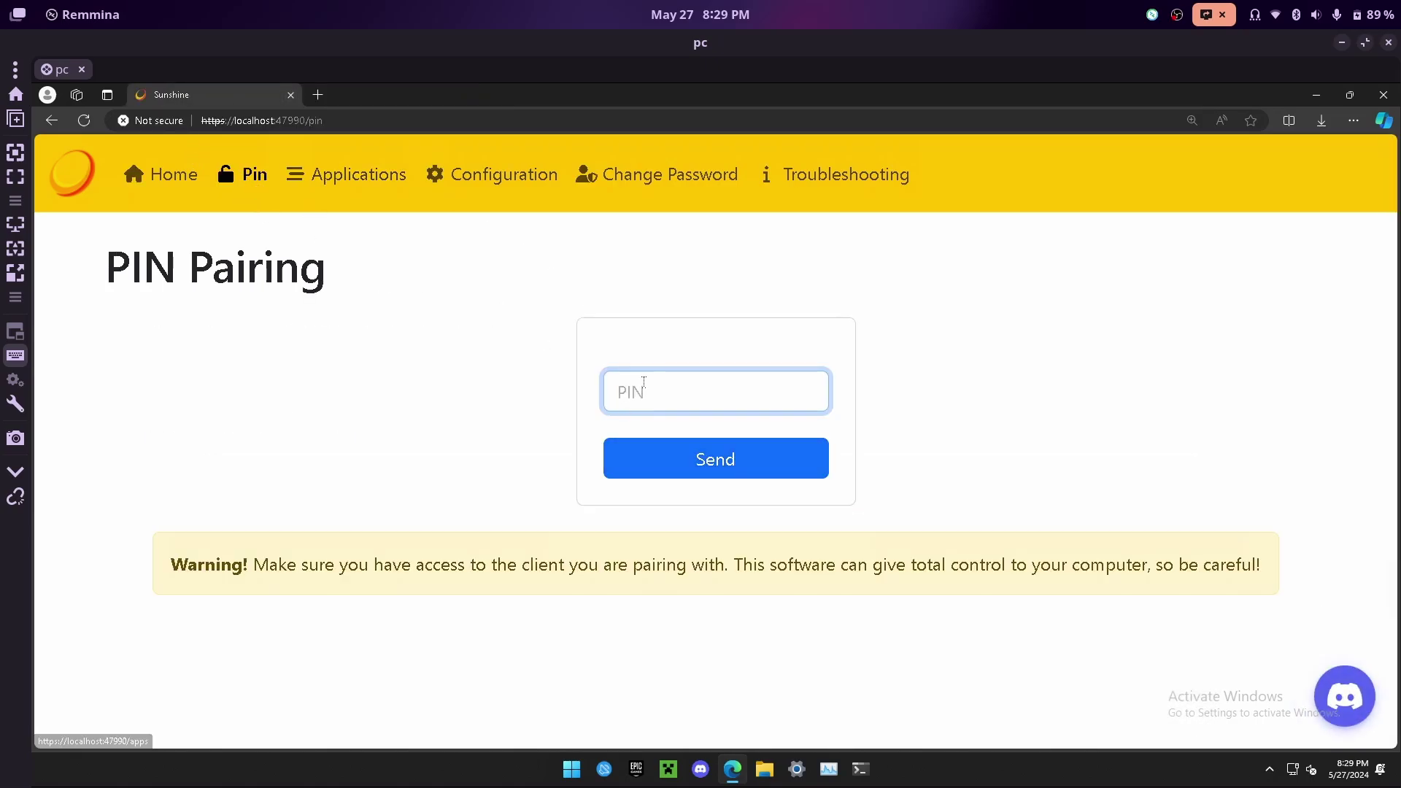
{"action": "left_click", "coordinate": [653, 389]}
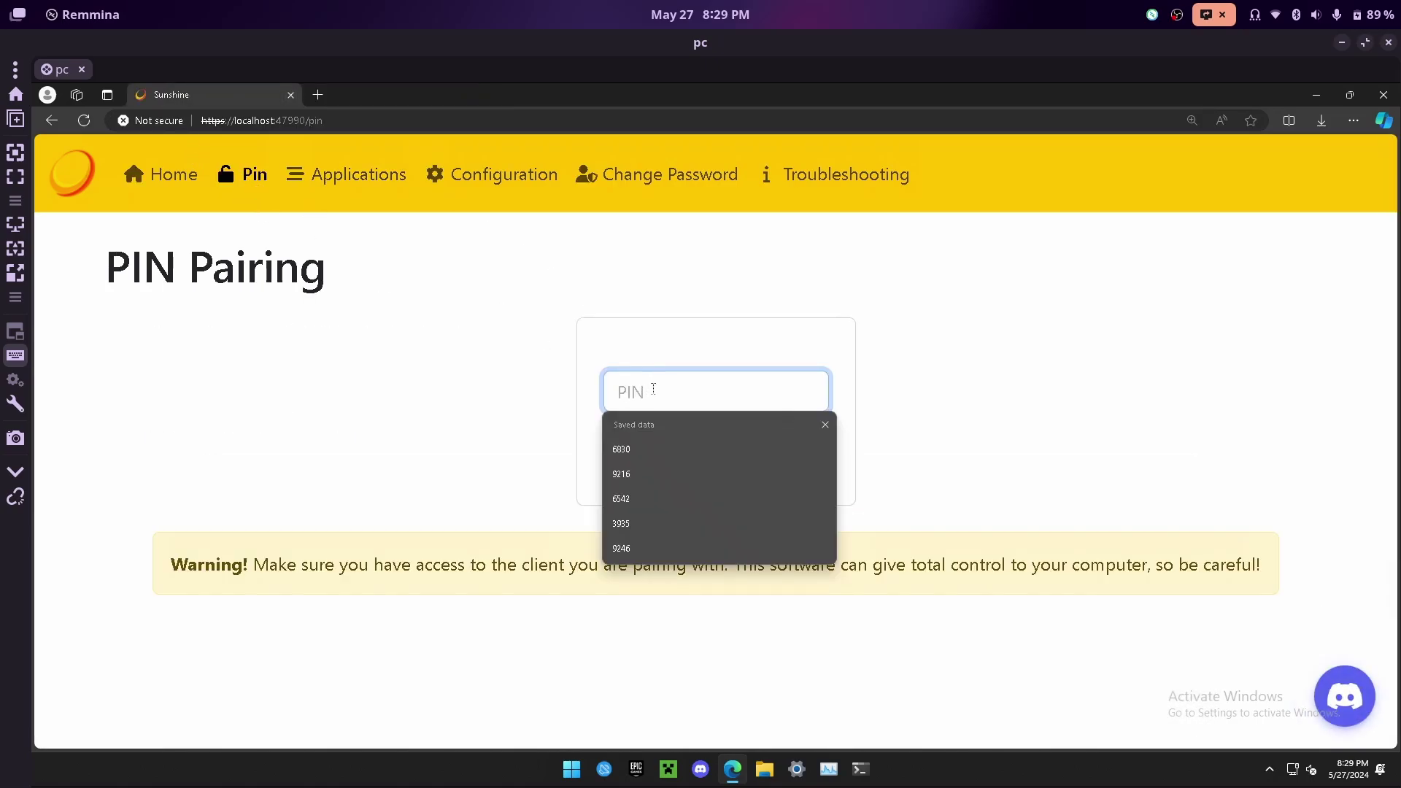
{"action": "type", "text": "9577"}
{"action": "key", "text": "Return"}
{"action": "left_click", "coordinate": [747, 457]}
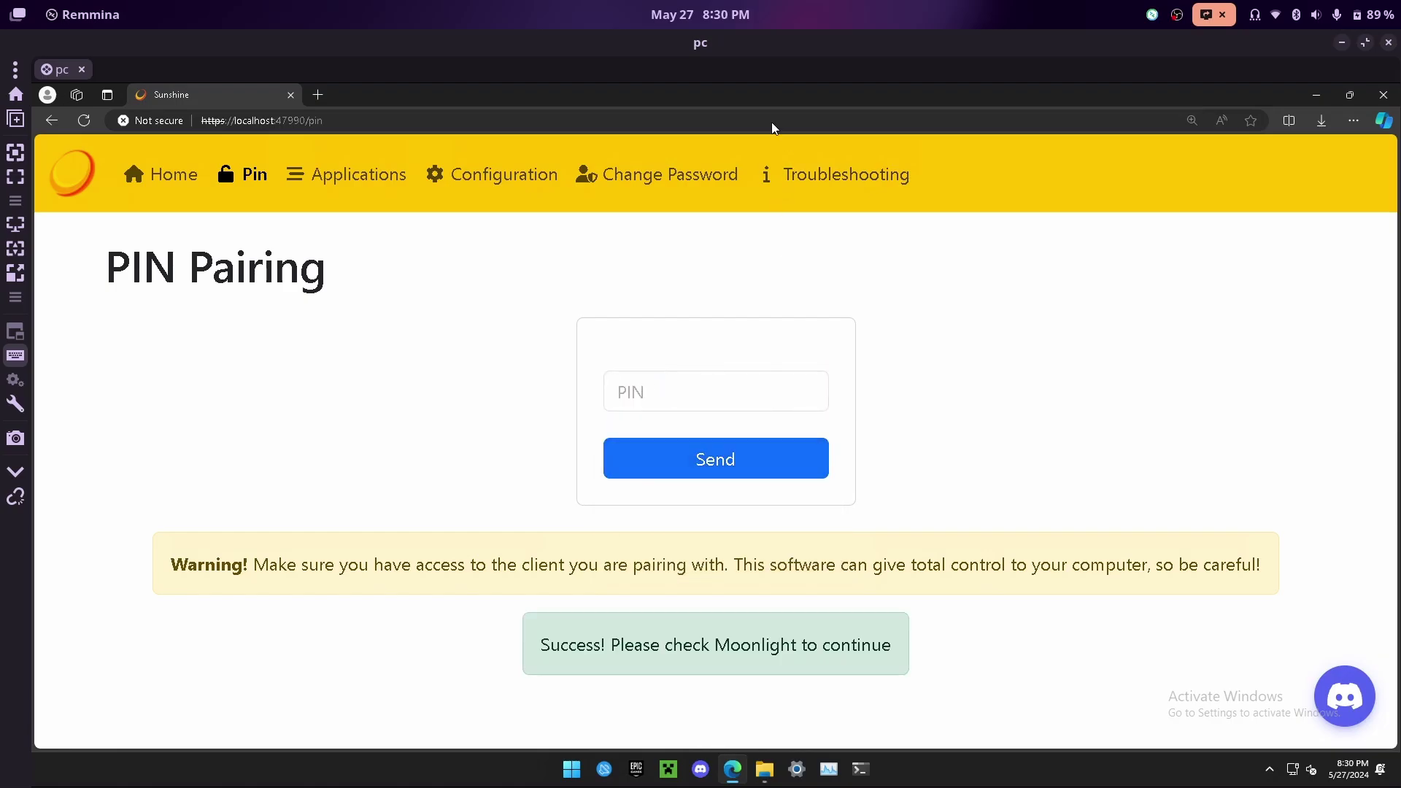
{"action": "key", "text": "alt+Tab"}
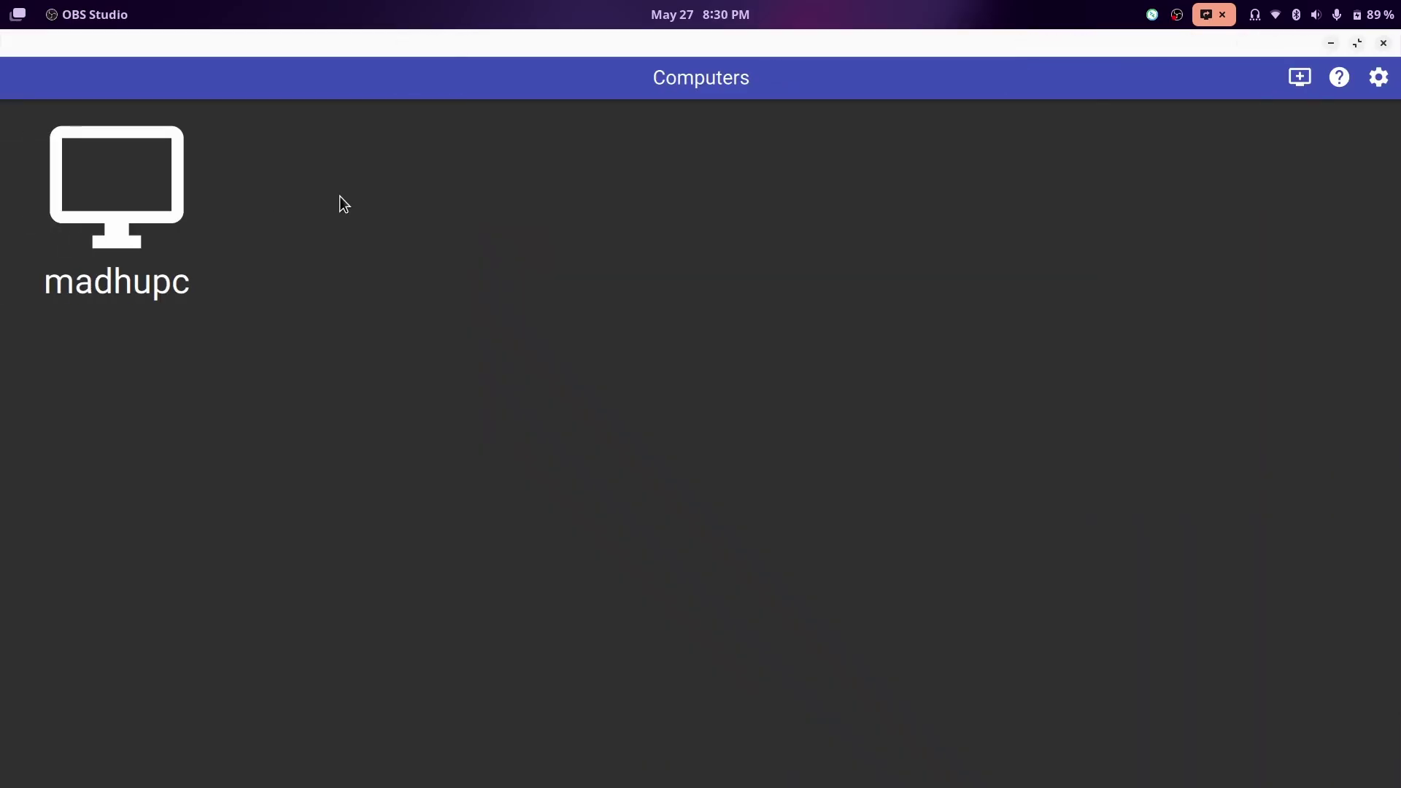
- Open madhupc's app list, then close the host's browser, File Explorer and the Remmina session
{"action": "left_click", "coordinate": [74, 203]}
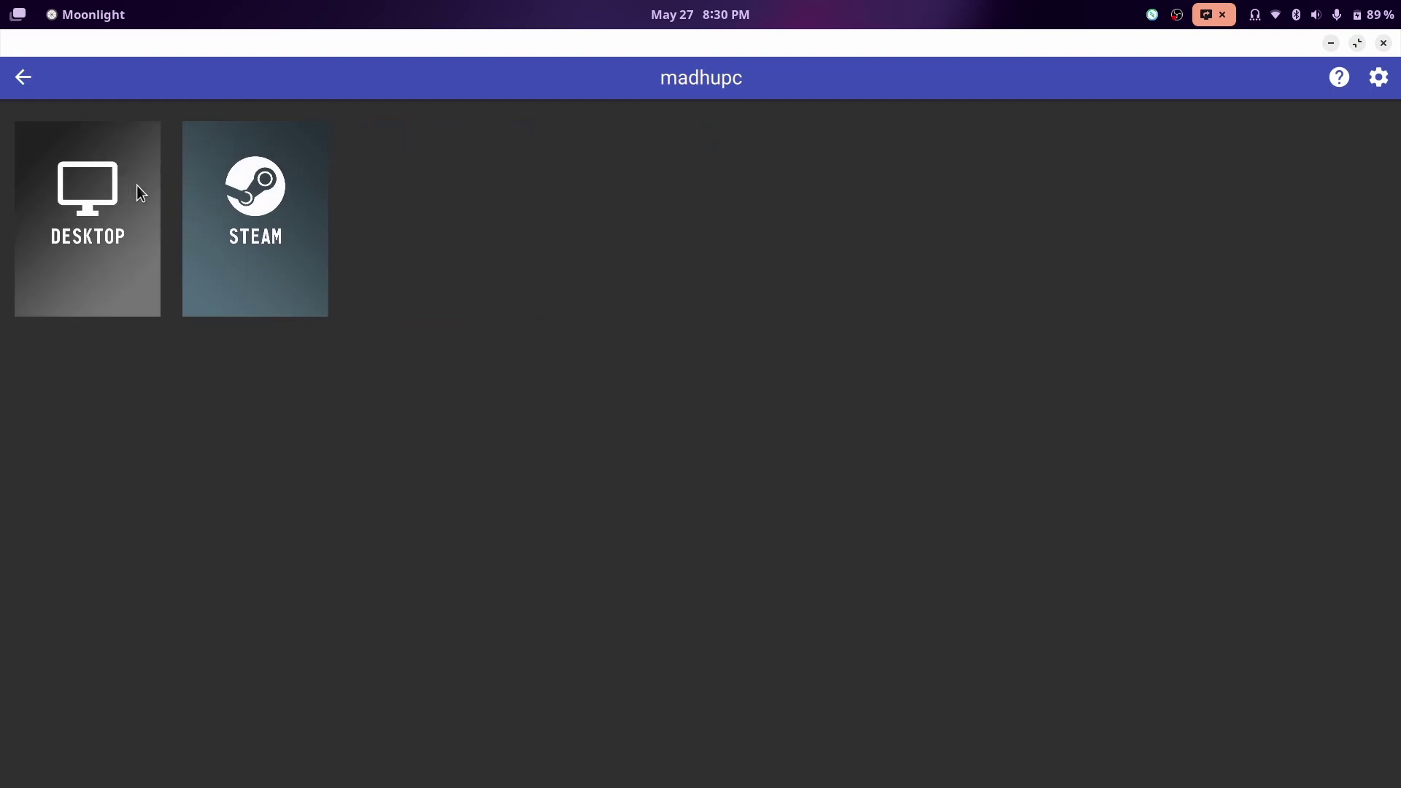
{"action": "key", "text": "alt+Tab"}
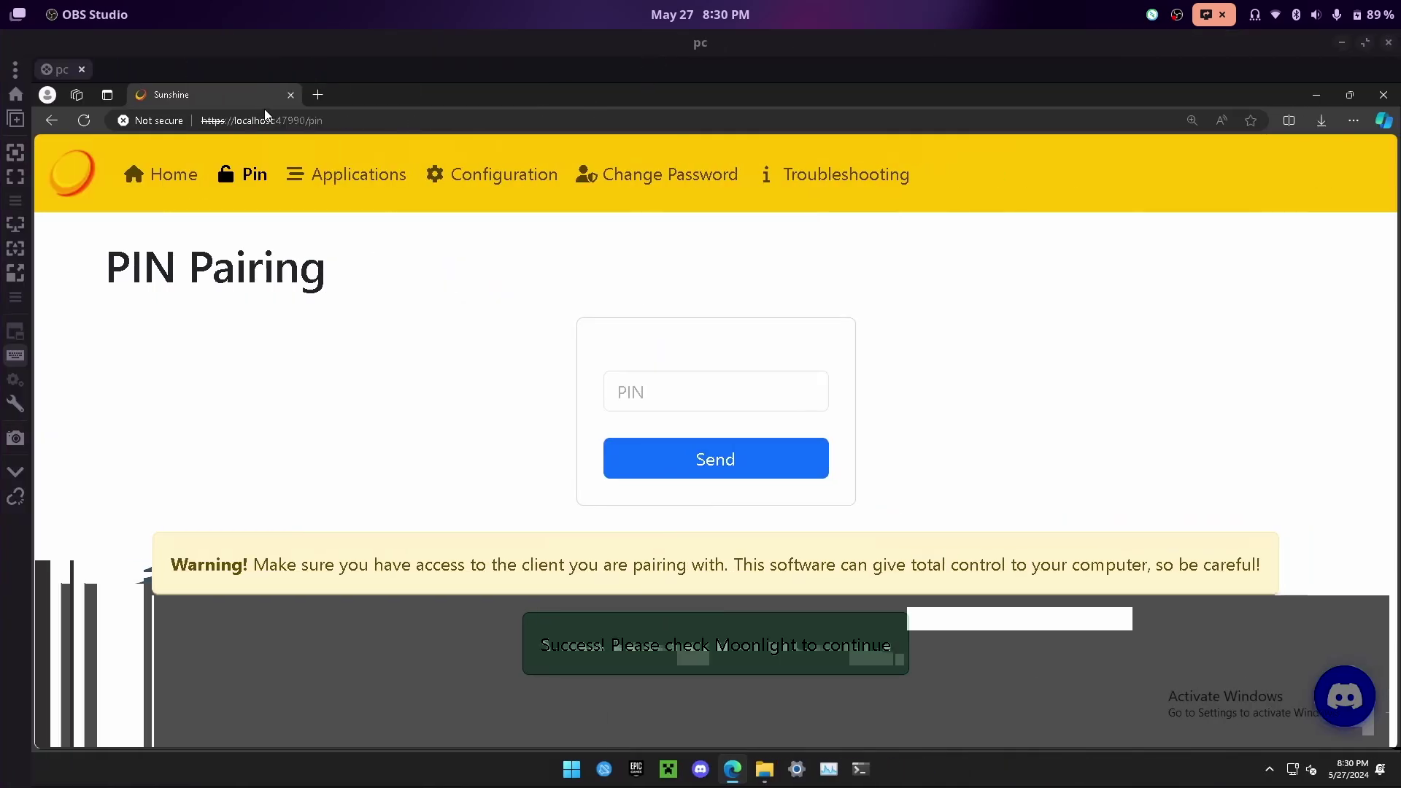
{"action": "left_click", "coordinate": [292, 99]}
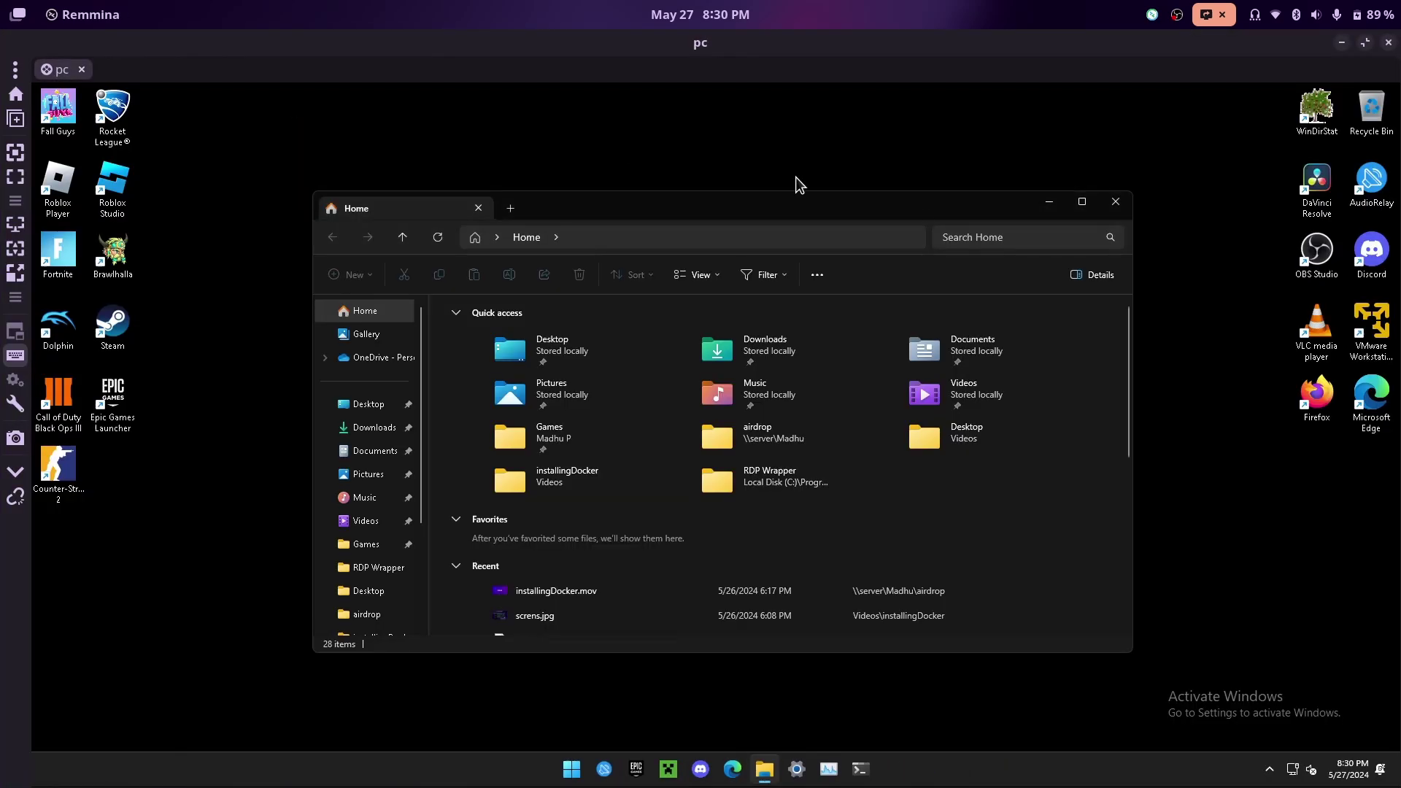
{"action": "left_click", "coordinate": [1129, 208]}
{"action": "left_click", "coordinate": [1388, 45]}
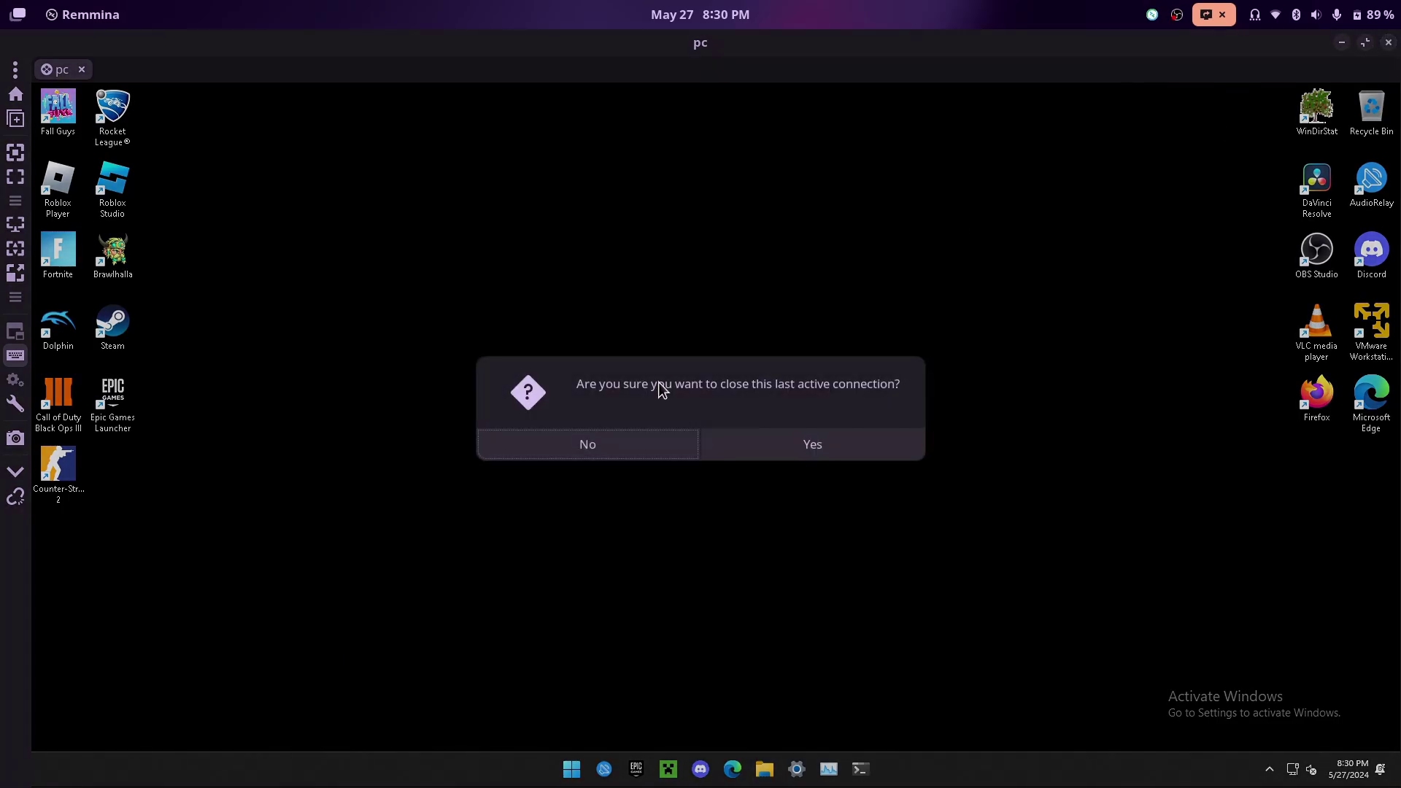
{"action": "left_click", "coordinate": [763, 441]}
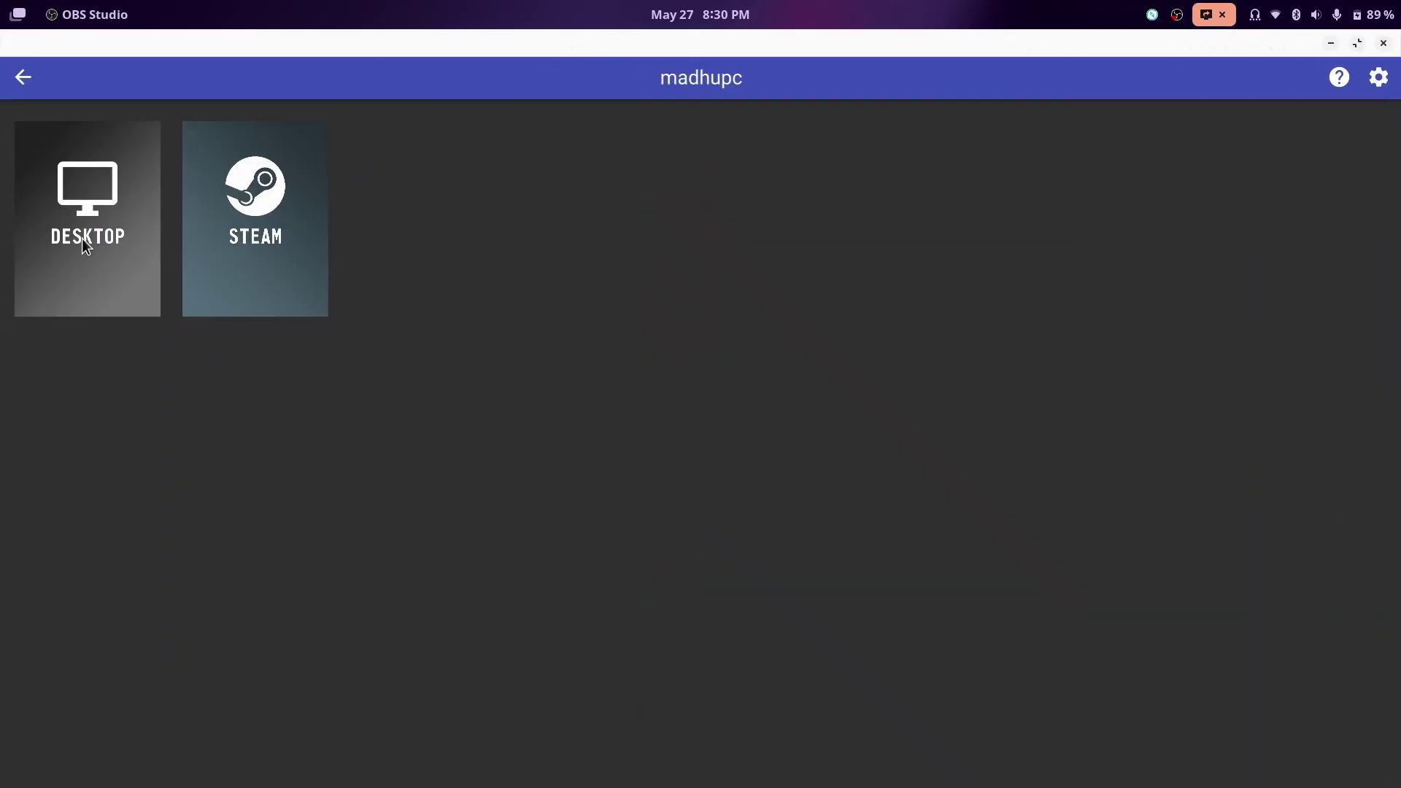
- Stream the madhupc Desktop, get past its lock screen and drag on the streamed desktop
{"action": "left_click", "coordinate": [81, 184]}
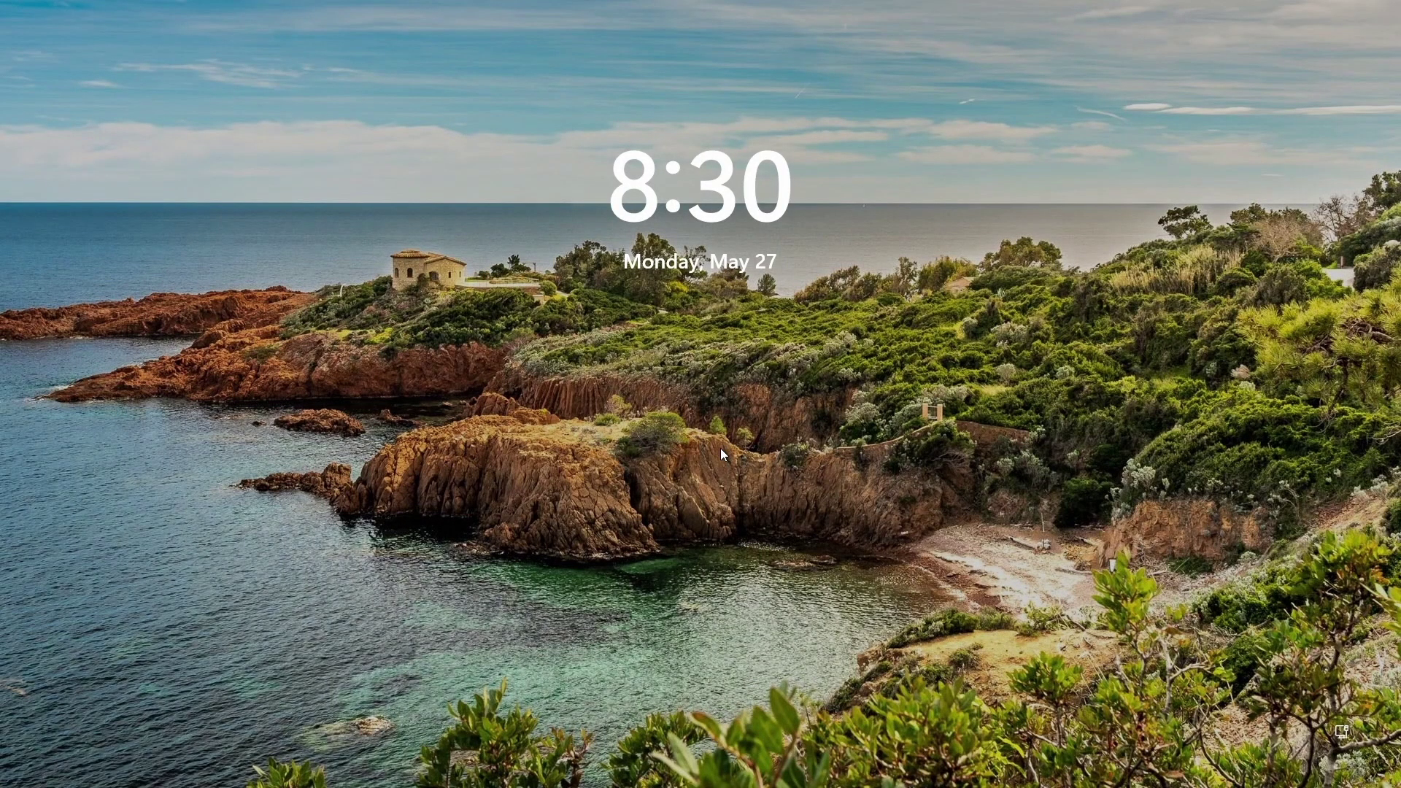
{"action": "left_click", "coordinate": [842, 428]}
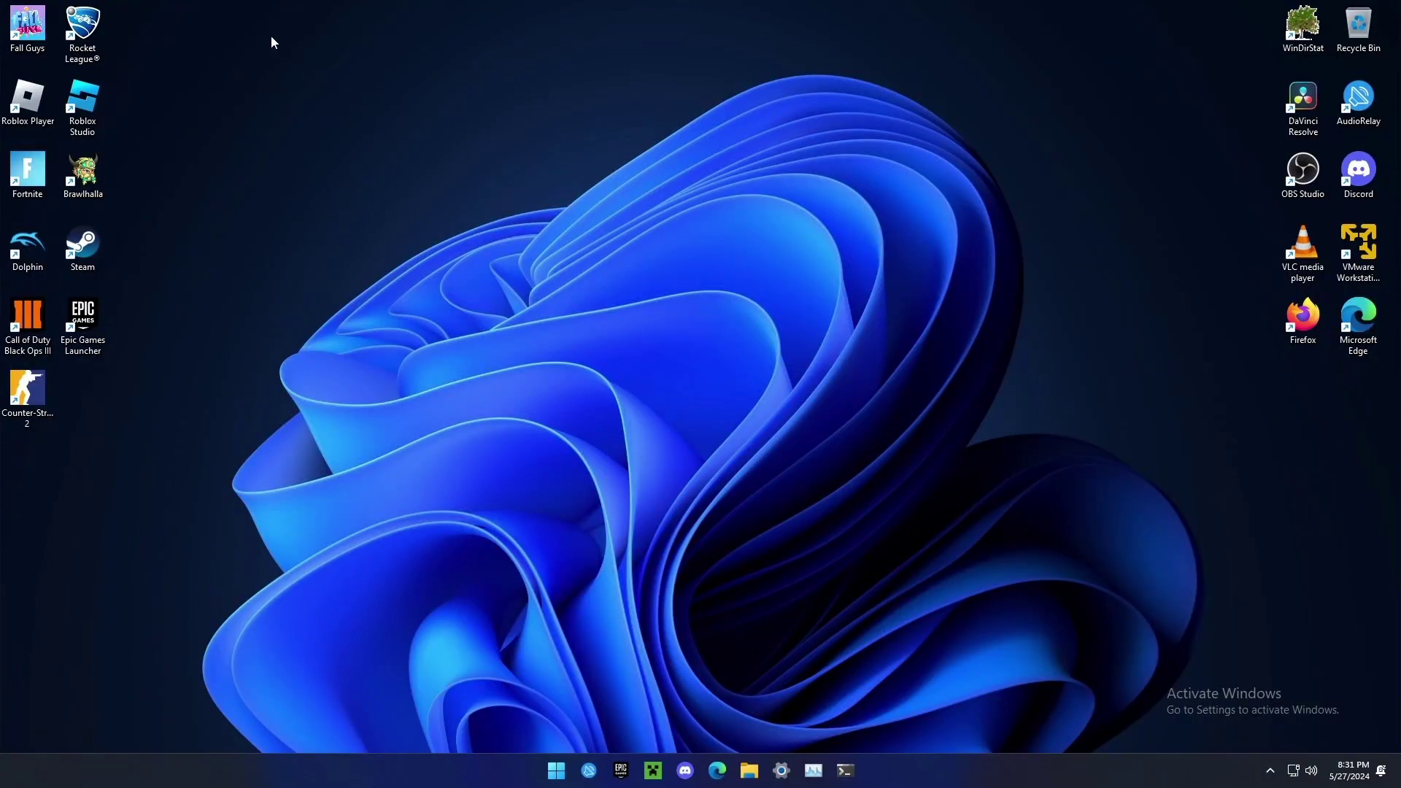
{"action": "left_click_drag", "start_coordinate": [270, 35], "coordinate": [437, 127]}
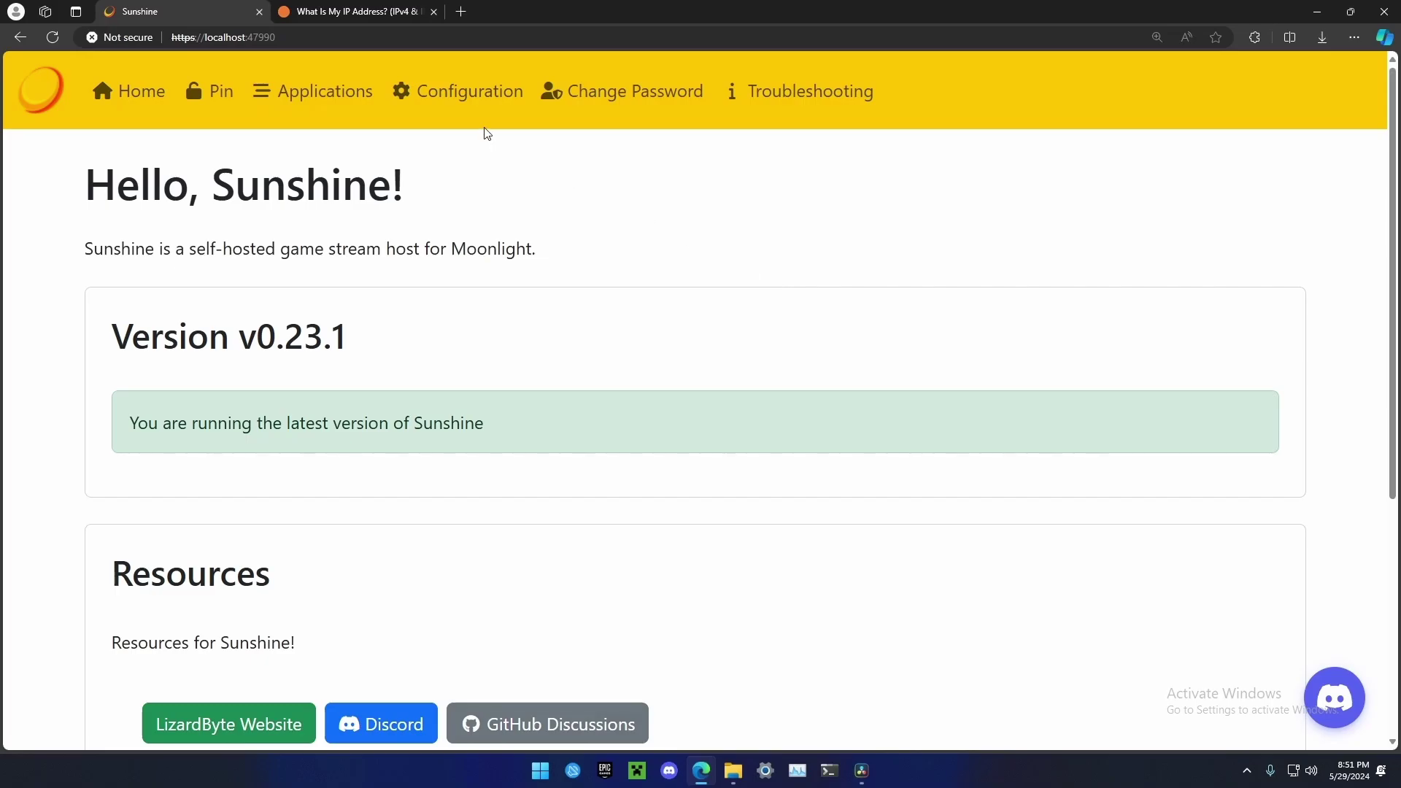
- Set UPnP to Enabled on Sunshine's Configuration > Network tab and save the settings
{"action": "left_click", "coordinate": [464, 97]}
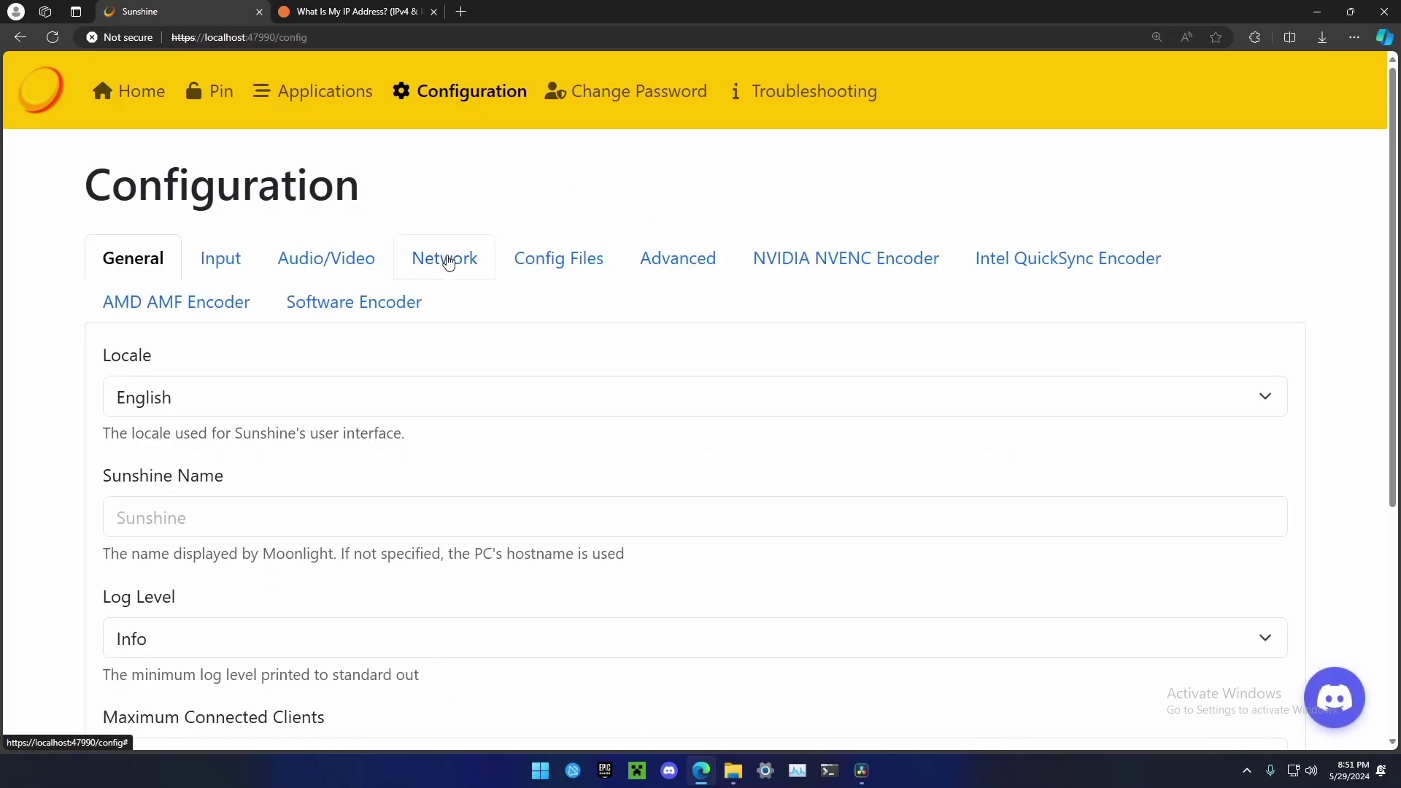
{"action": "left_click", "coordinate": [448, 263]}
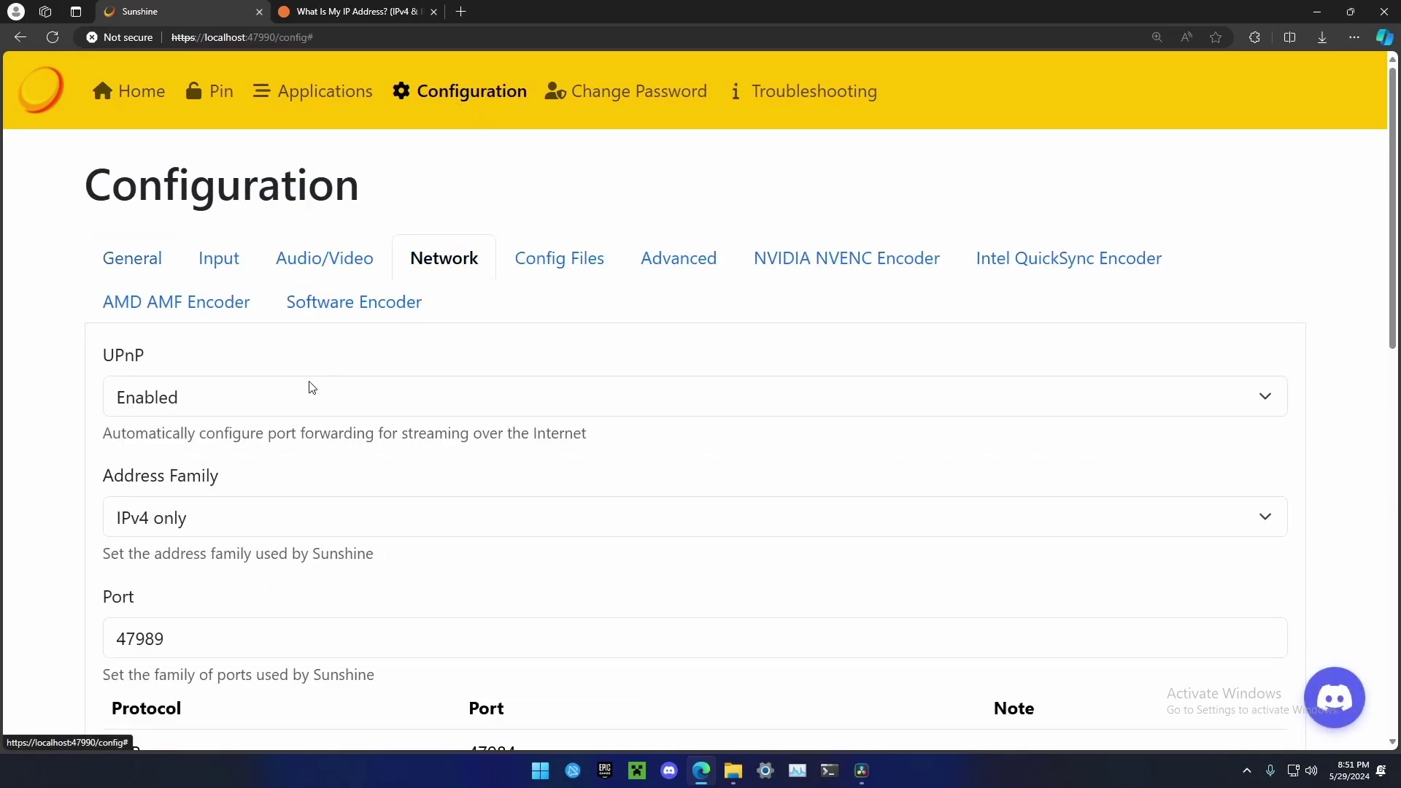
{"action": "left_click", "coordinate": [270, 398]}
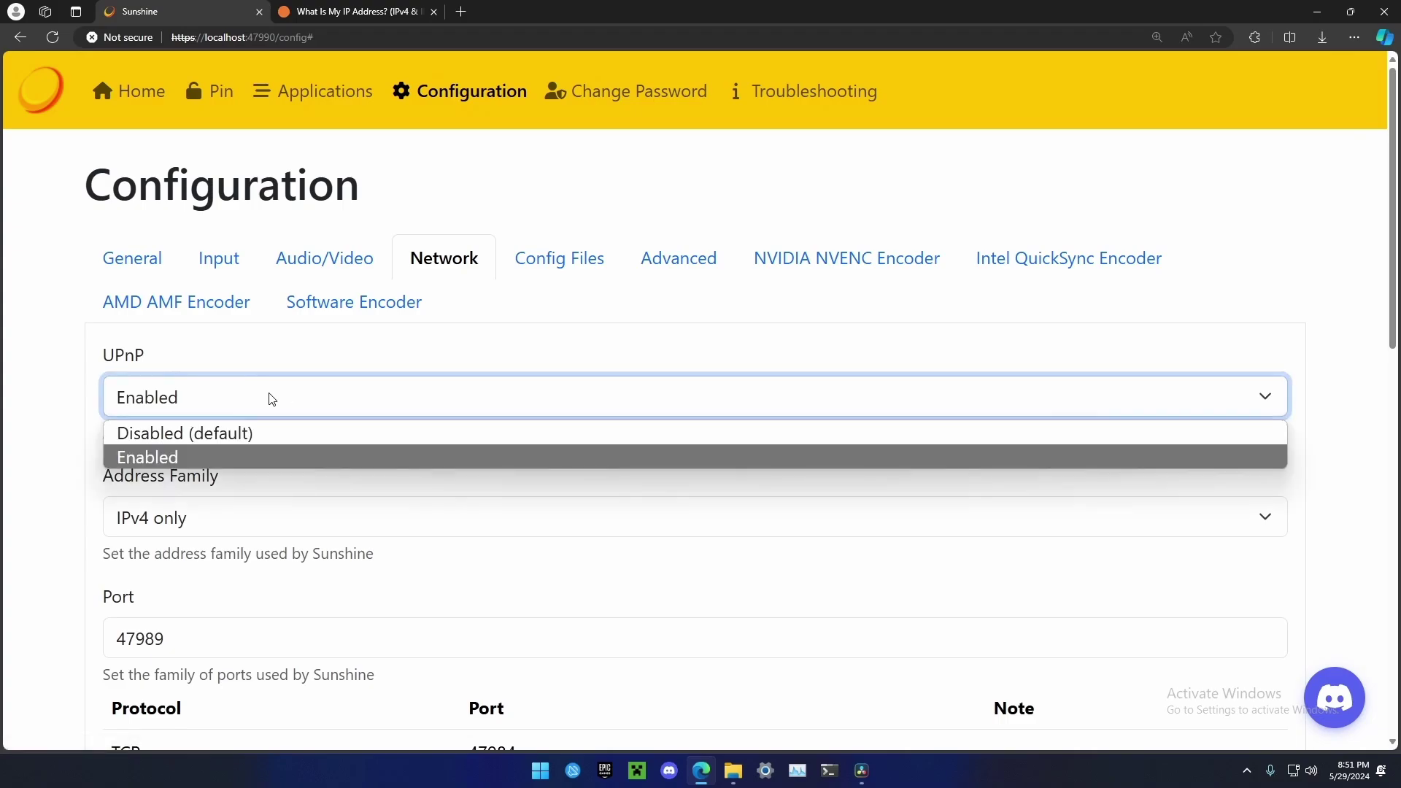
{"action": "left_click", "coordinate": [263, 434]}
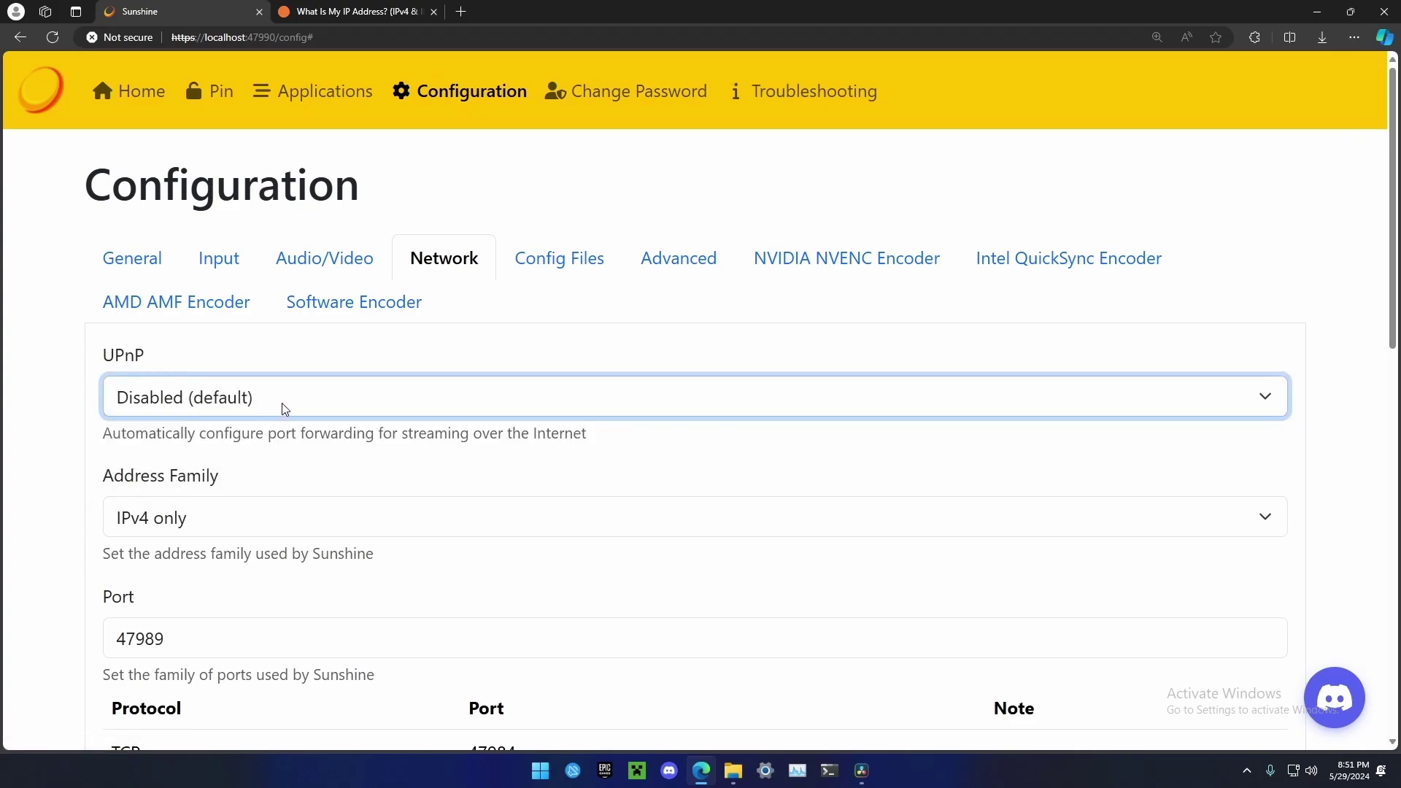
{"action": "left_click", "coordinate": [282, 403]}
{"action": "left_click", "coordinate": [279, 453]}
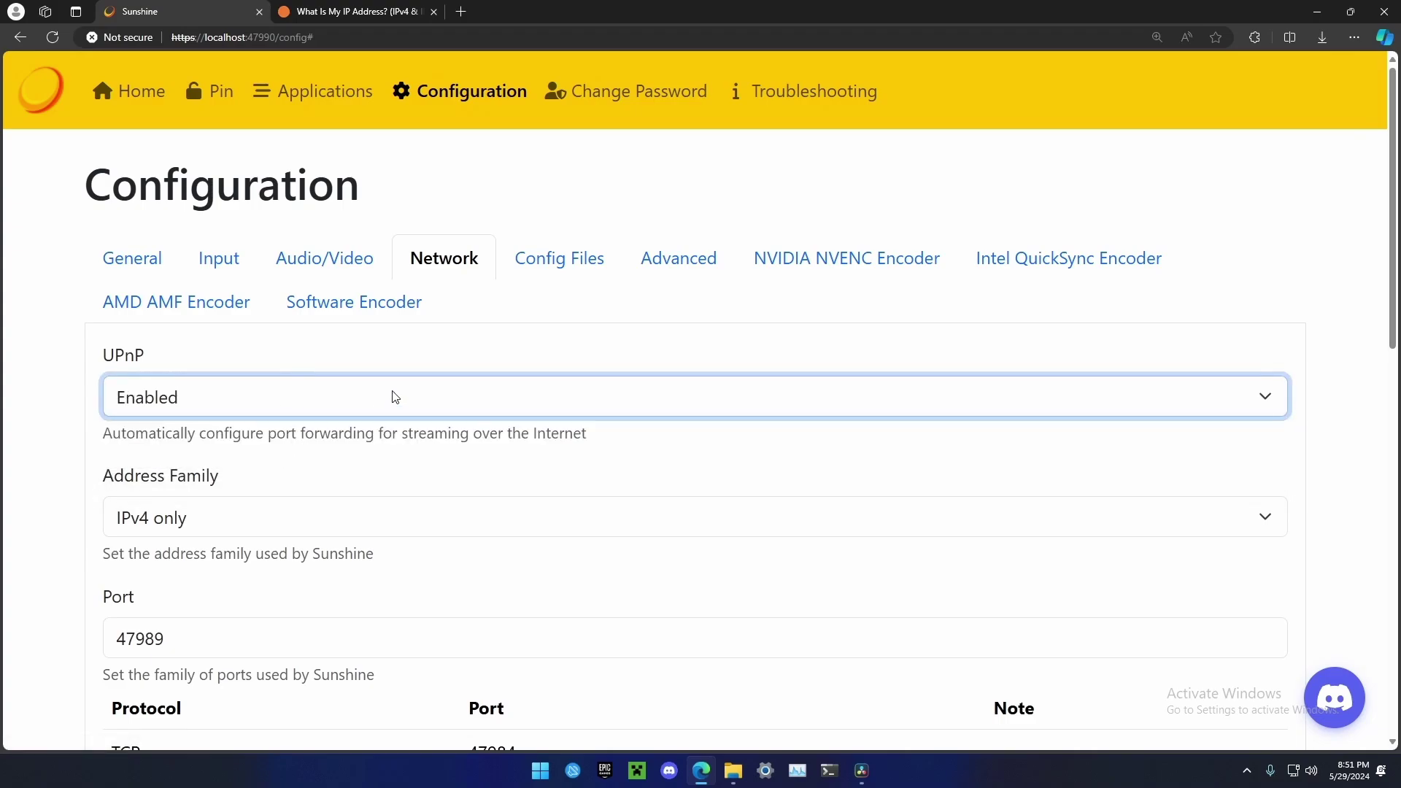
{"action": "left_click", "coordinate": [398, 458]}
{"action": "scroll", "coordinate": [398, 457], "scroll_direction": "down", "scroll_amount": 10}
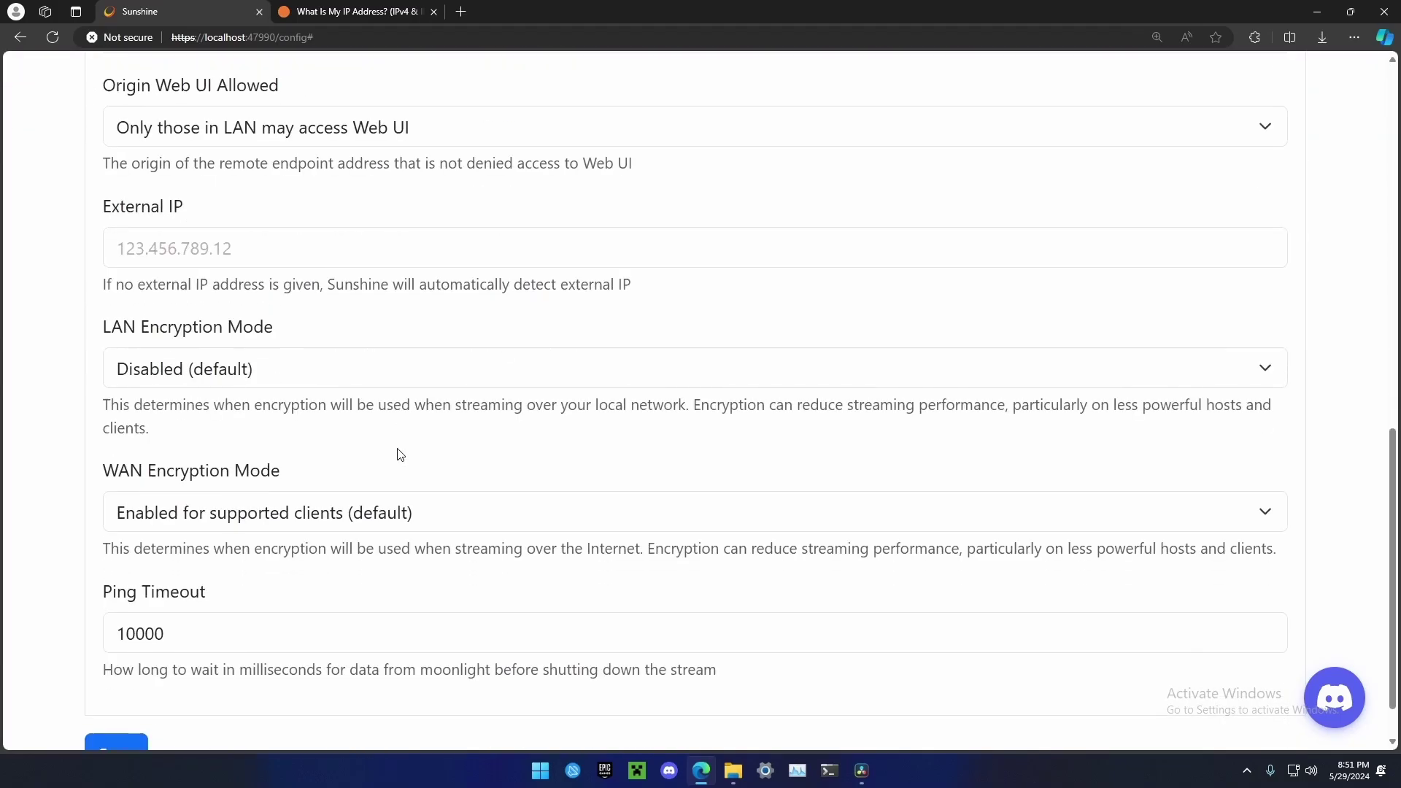
{"action": "left_click", "coordinate": [117, 694]}
{"action": "scroll", "coordinate": [186, 695], "scroll_direction": "down", "scroll_amount": 2}
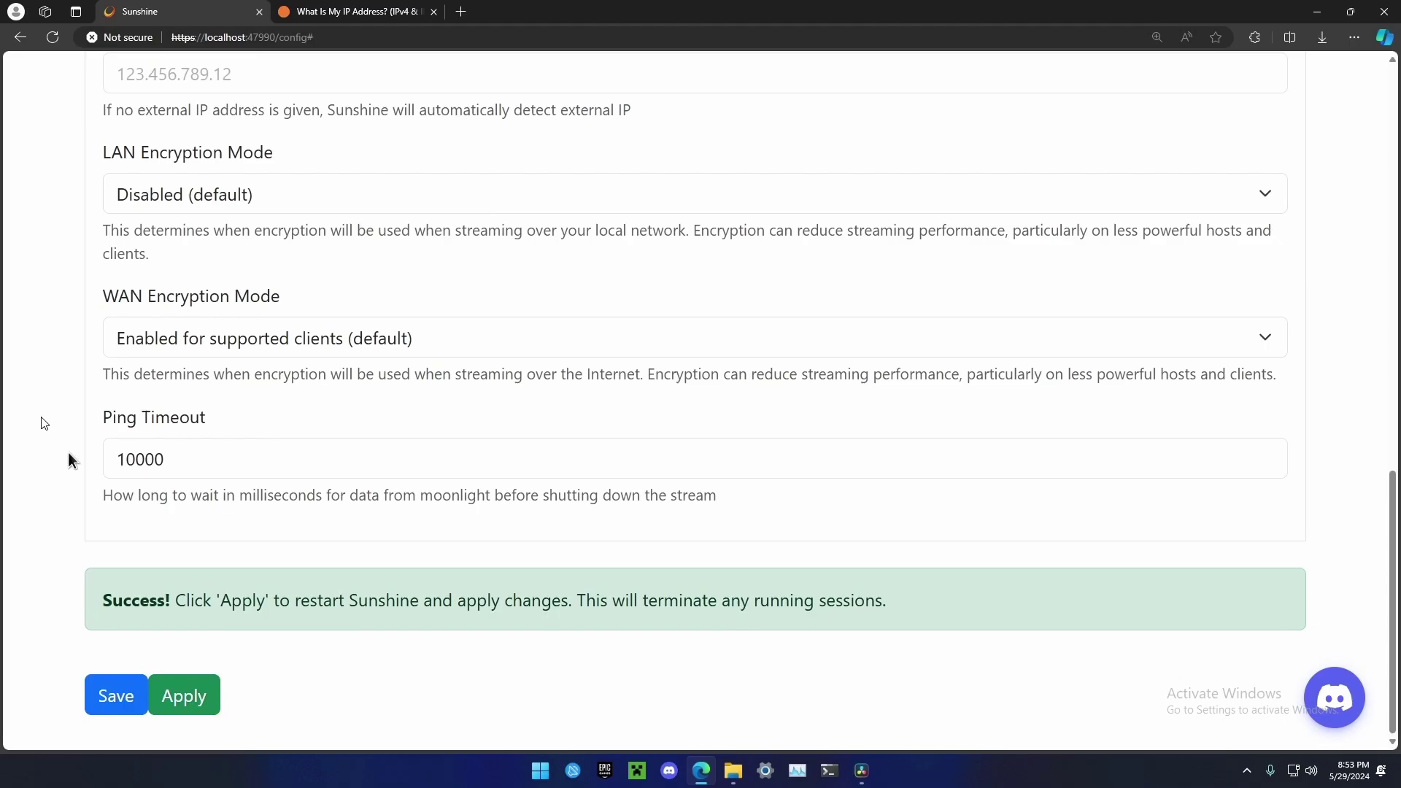
{"action": "key", "text": "super+Tab"}
{"action": "left_click", "coordinate": [723, 328]}
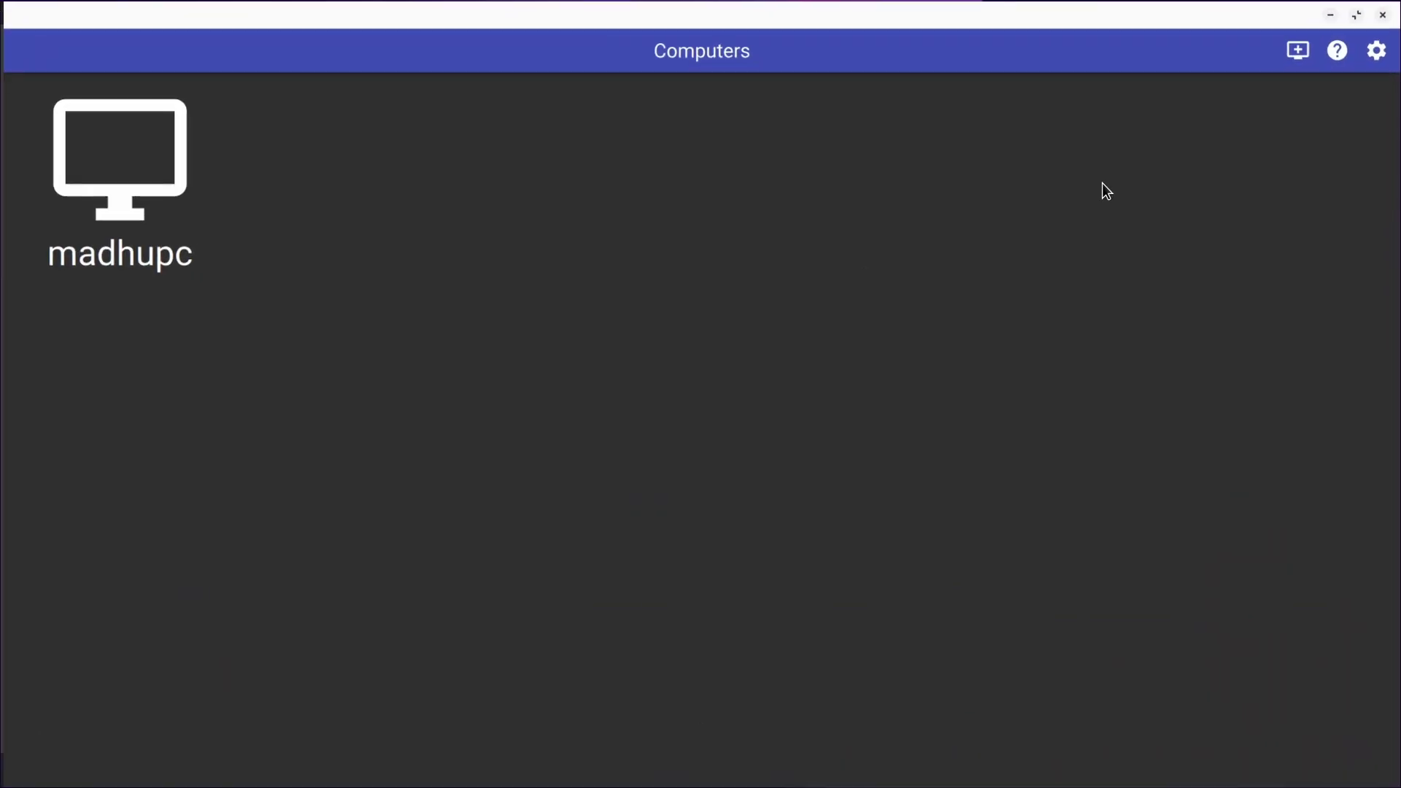
{"action": "left_click", "coordinate": [1299, 51]}
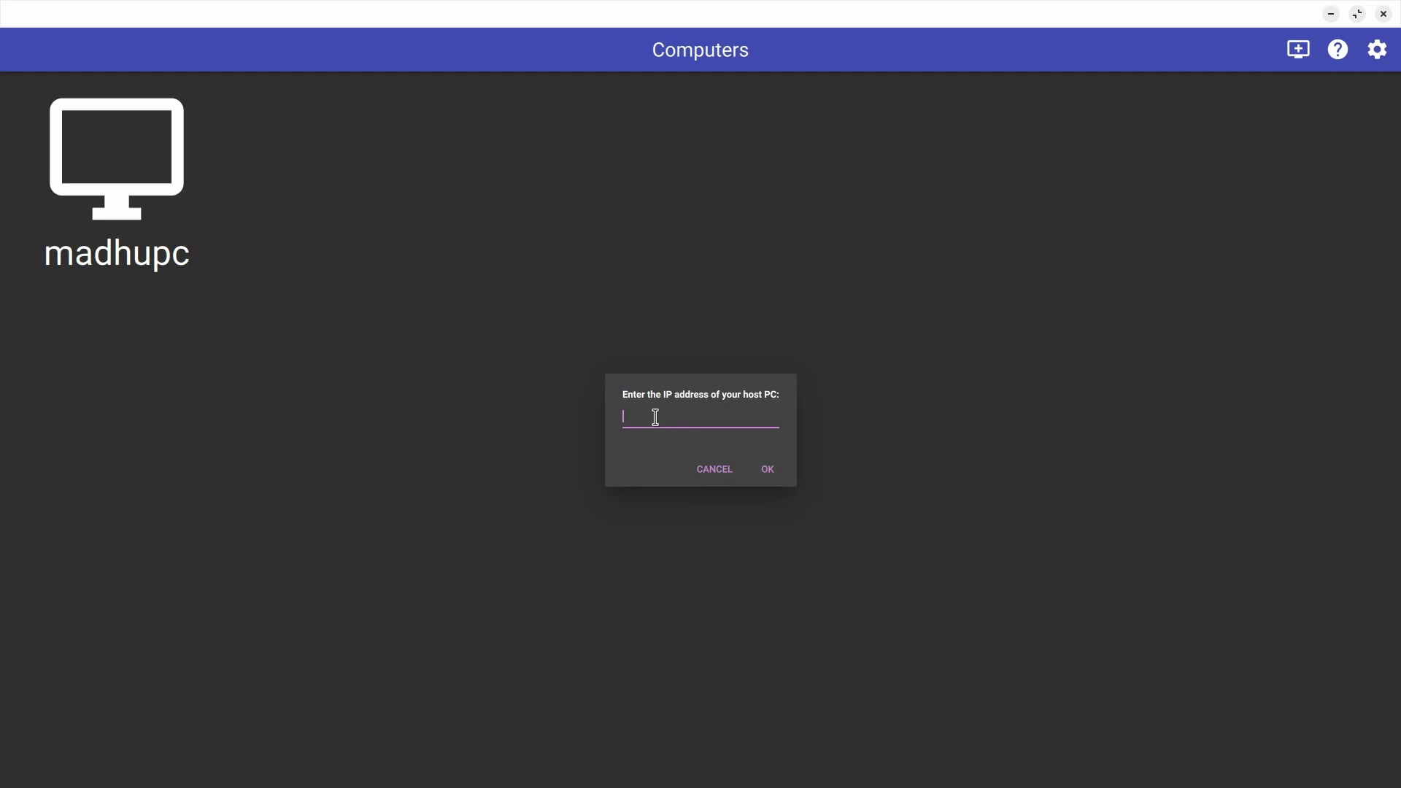
{"action": "left_click", "coordinate": [716, 469]}
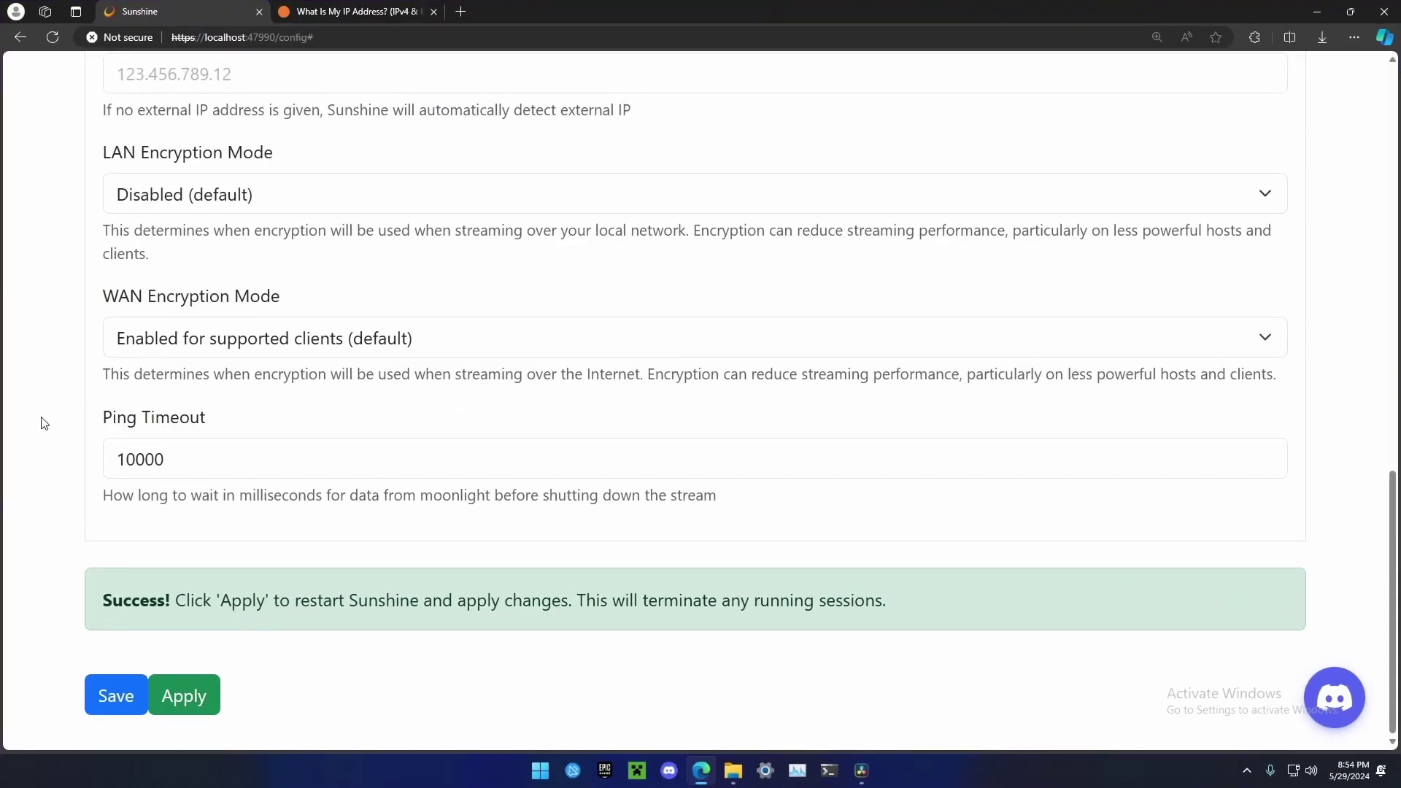
- On the ShowMyIP 'What is my IP?' page, select the Your IPv4 row
{"action": "left_click", "coordinate": [360, 13]}
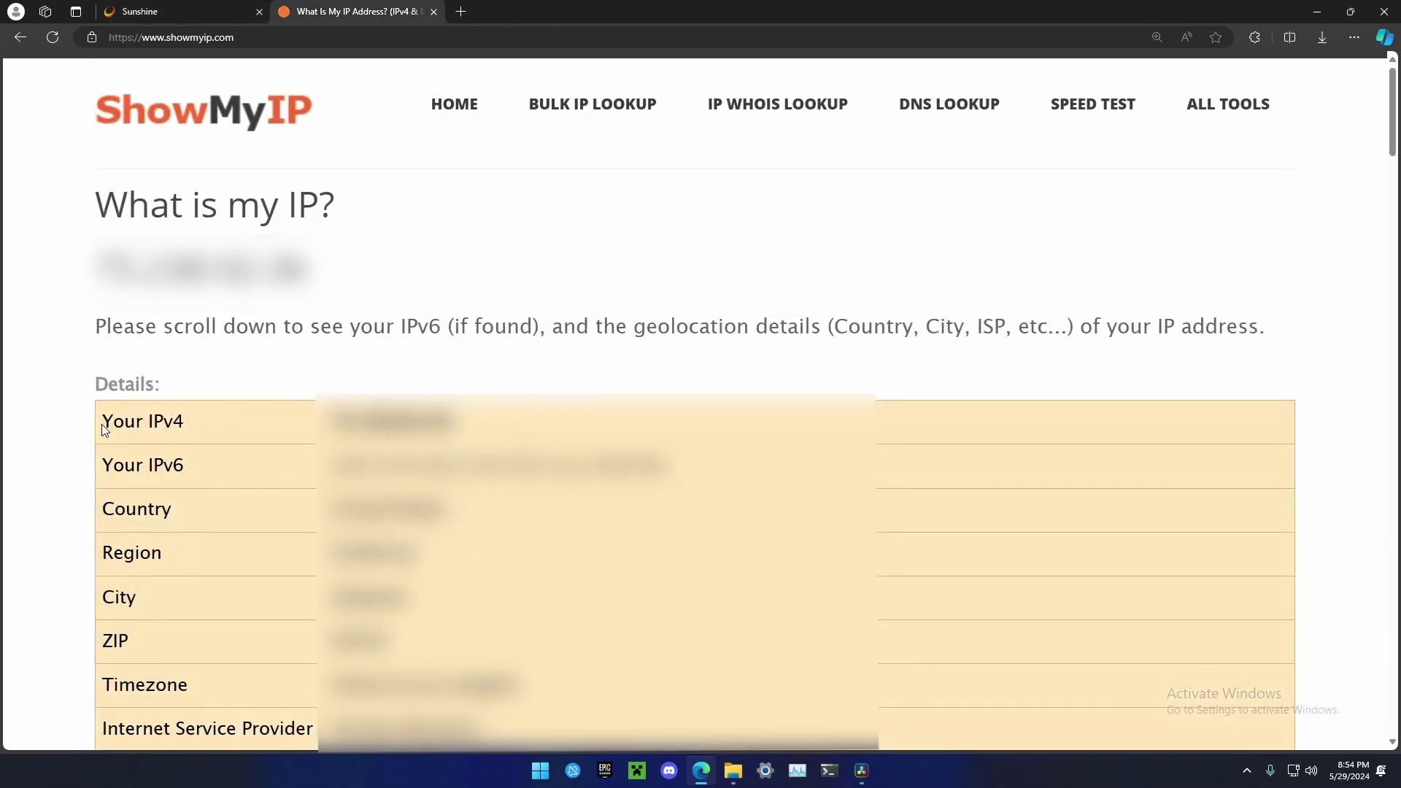
{"action": "left_click_drag", "start_coordinate": [102, 423], "coordinate": [452, 424]}
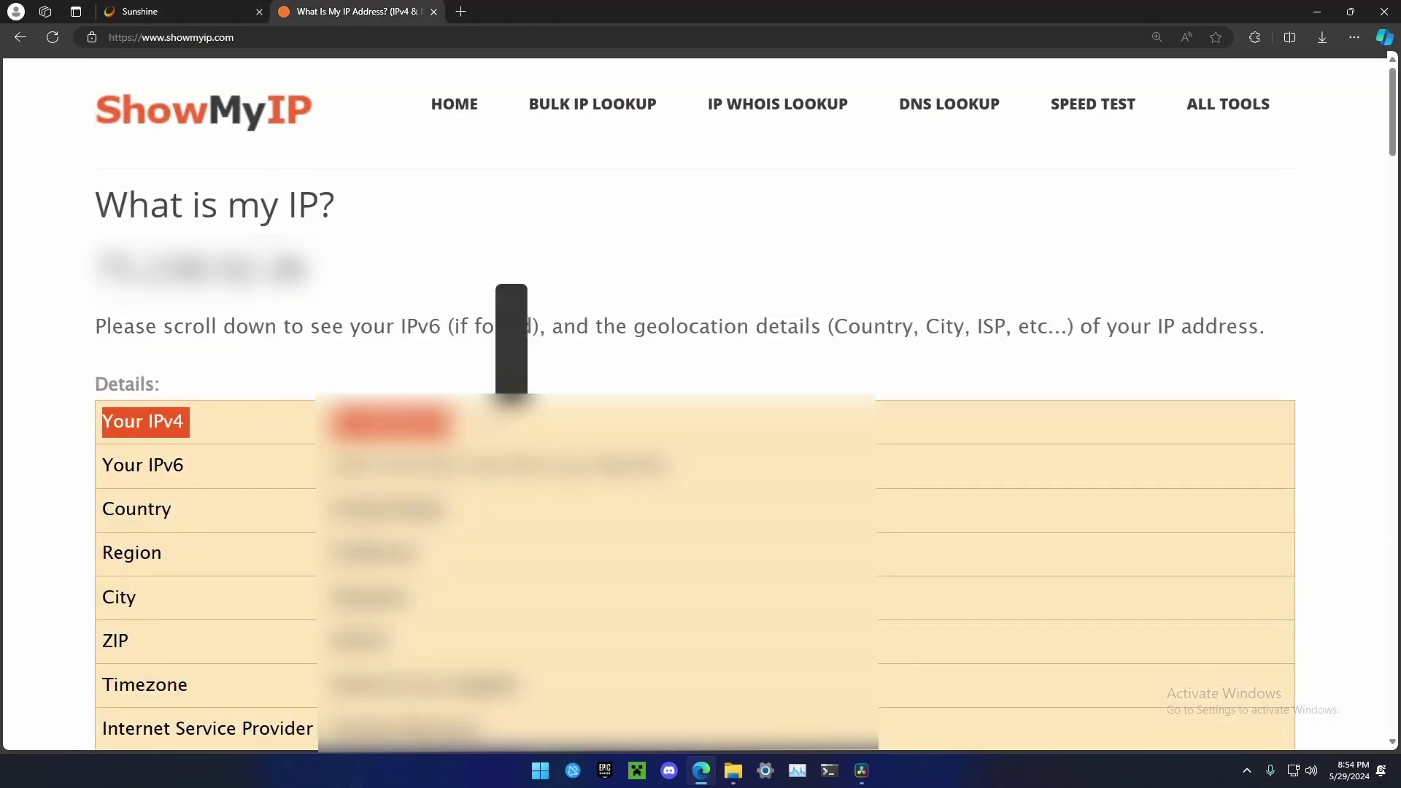
{"action": "left_click", "coordinate": [512, 343]}
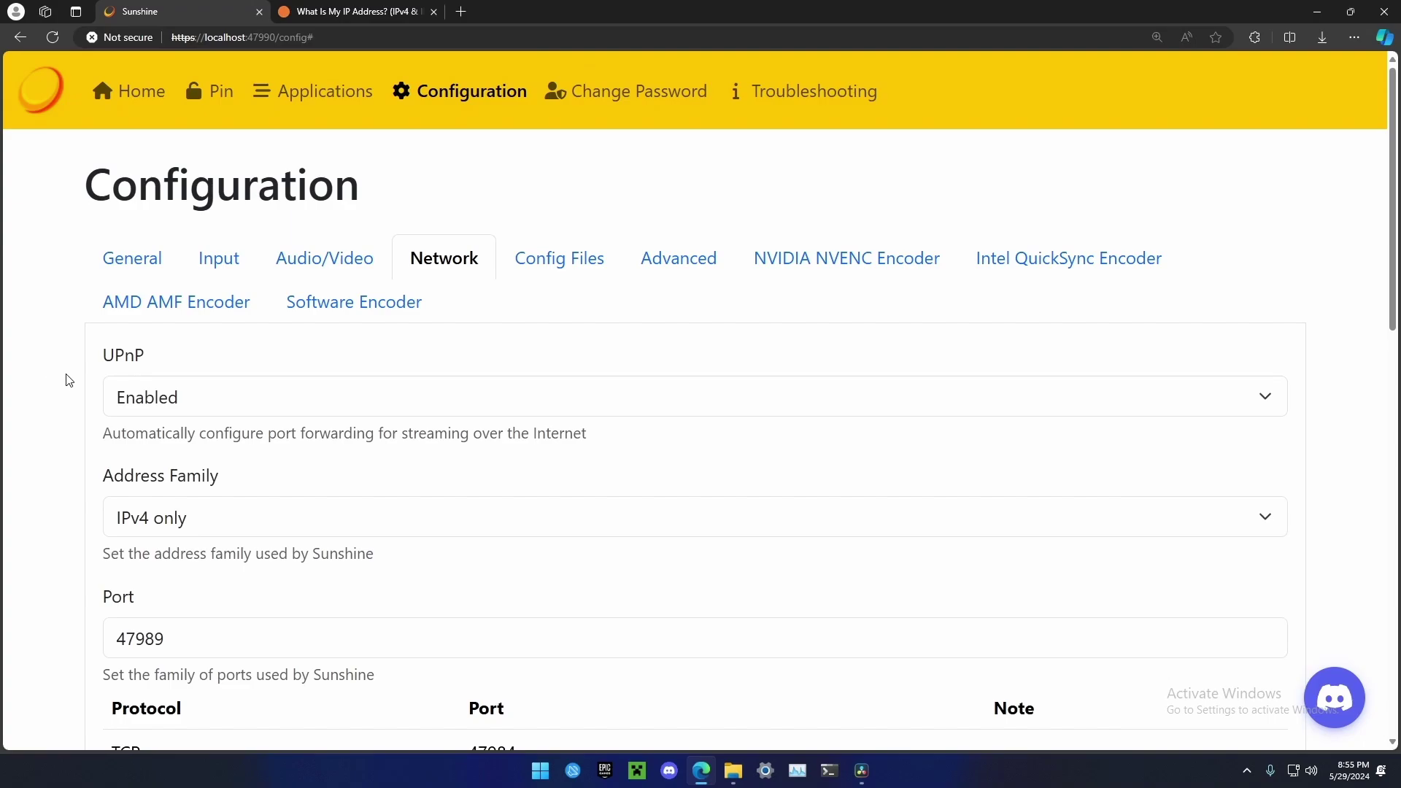
- Change Sunshine's UPnP option to Disabled (default) and scroll down toward Save
{"action": "left_click", "coordinate": [154, 397]}
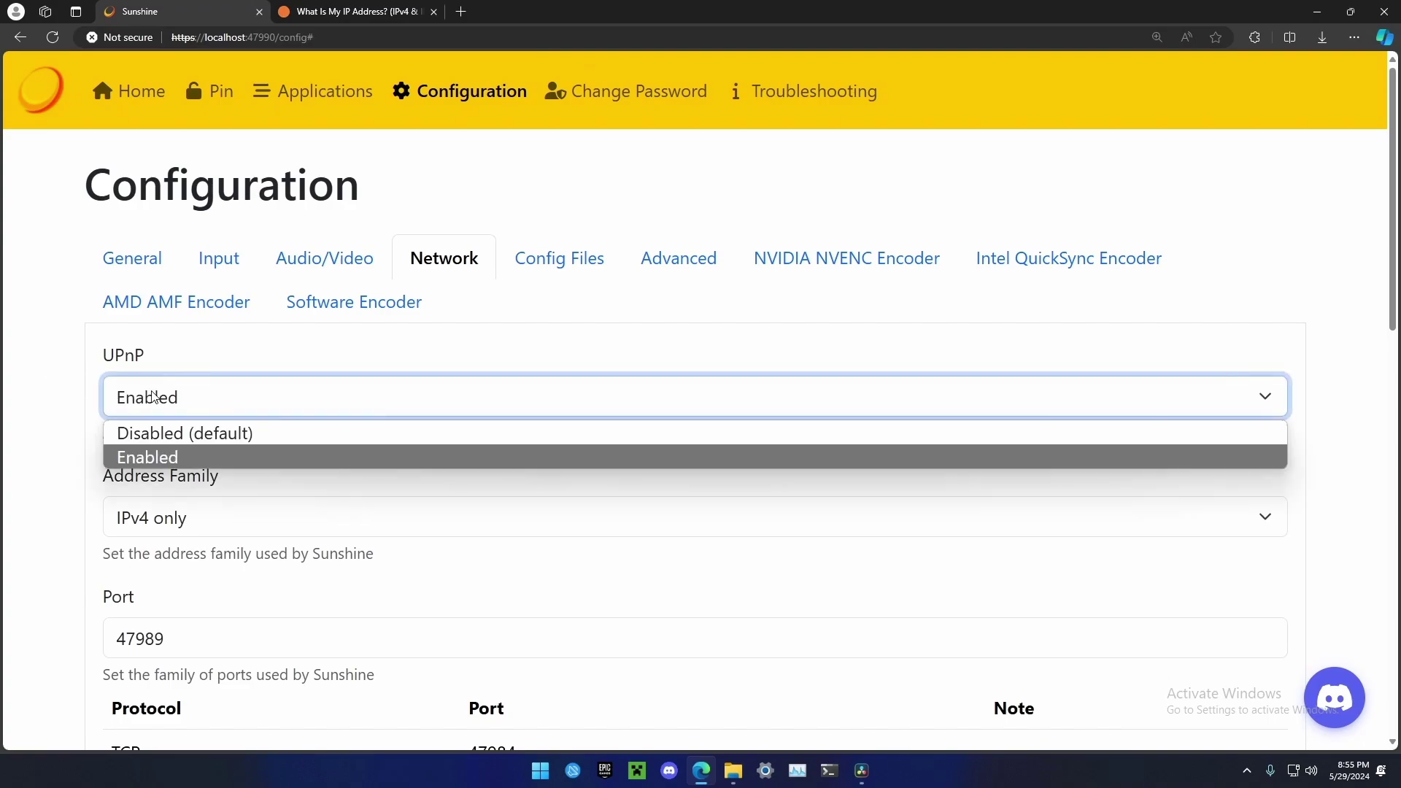
{"action": "left_click", "coordinate": [160, 431]}
{"action": "left_click", "coordinate": [96, 427]}
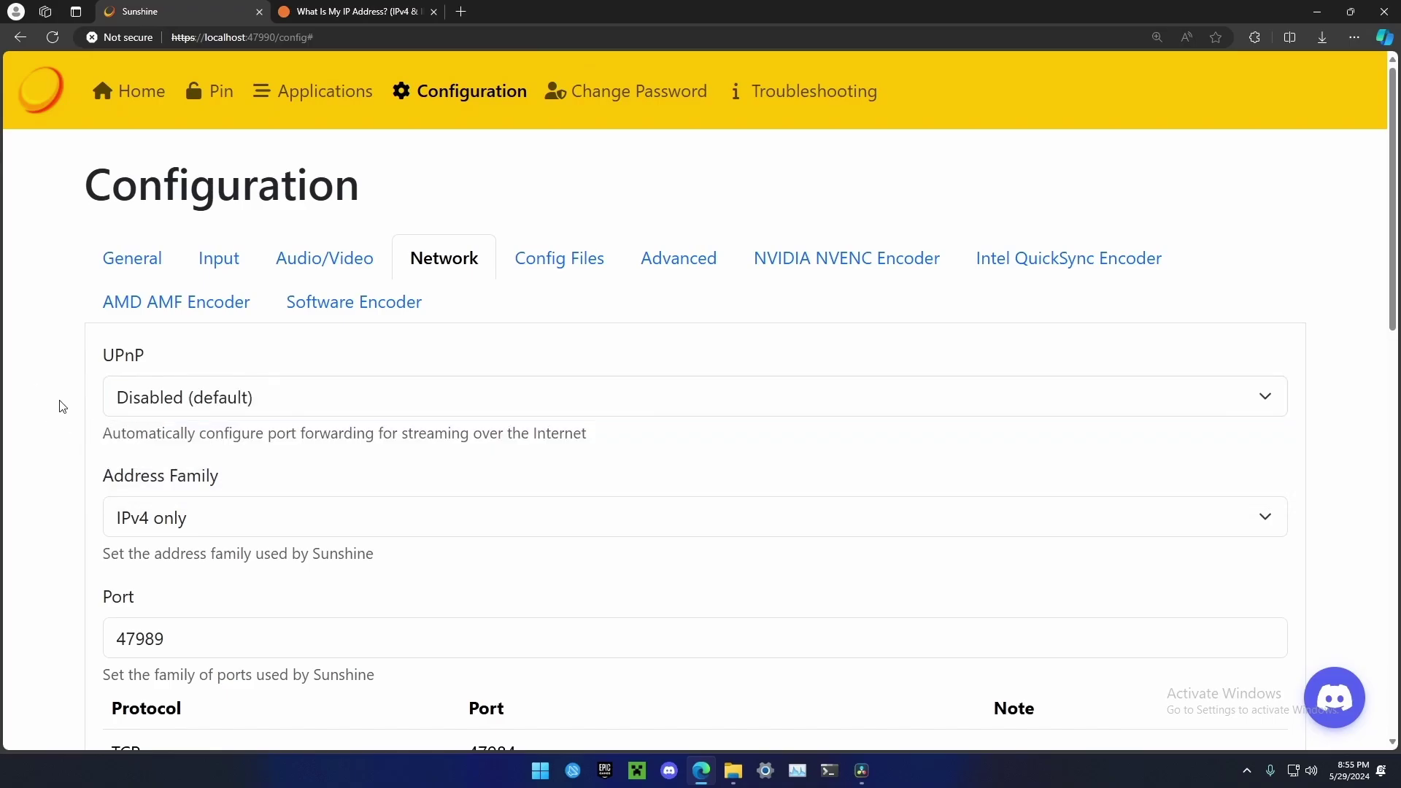
{"action": "scroll", "coordinate": [66, 409], "scroll_direction": "down", "scroll_amount": 10}
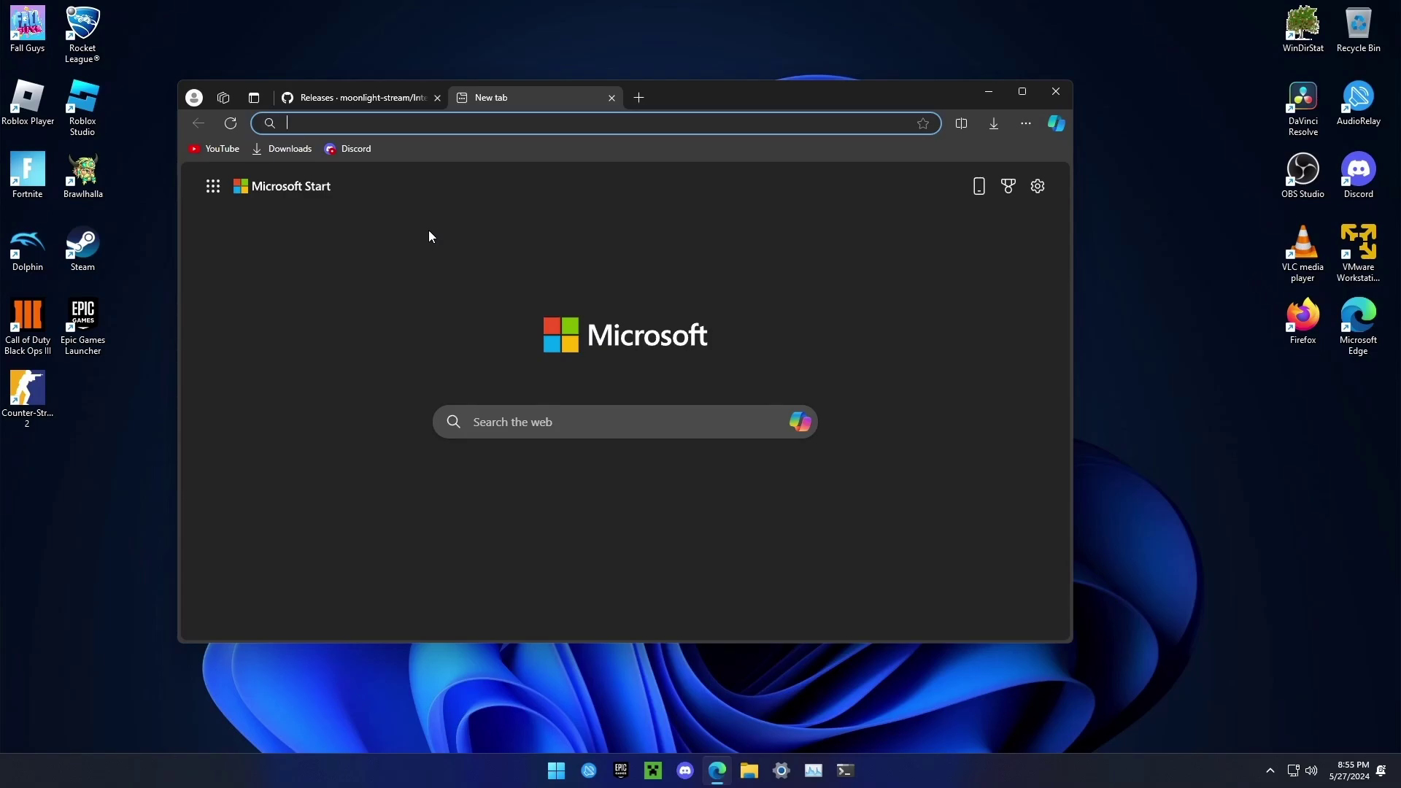
- Maximize Edge and open 192.168.1.1 past the certificate warning, ready to enter the router password
{"action": "key", "text": "super+Up"}
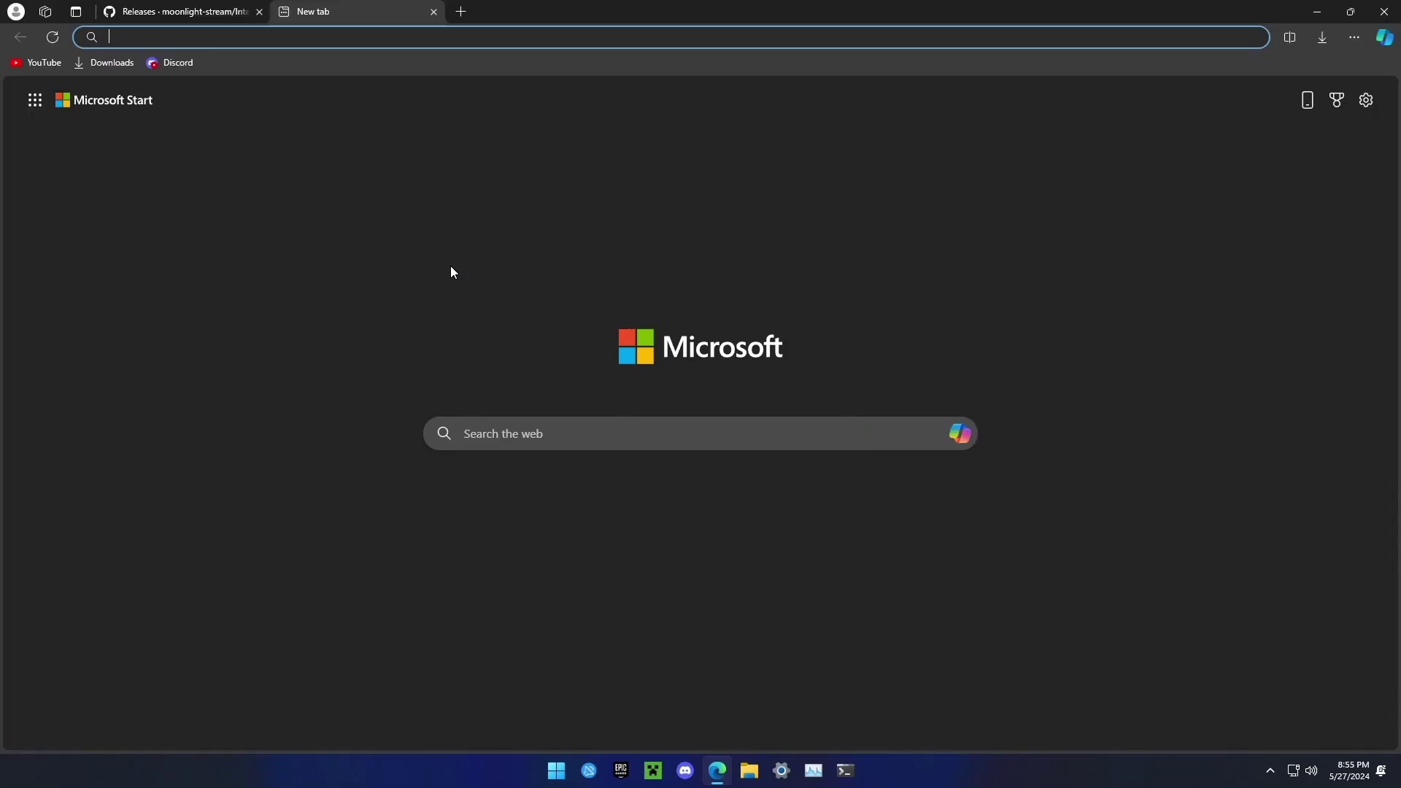
{"action": "type", "text": "192.168.1.1"}
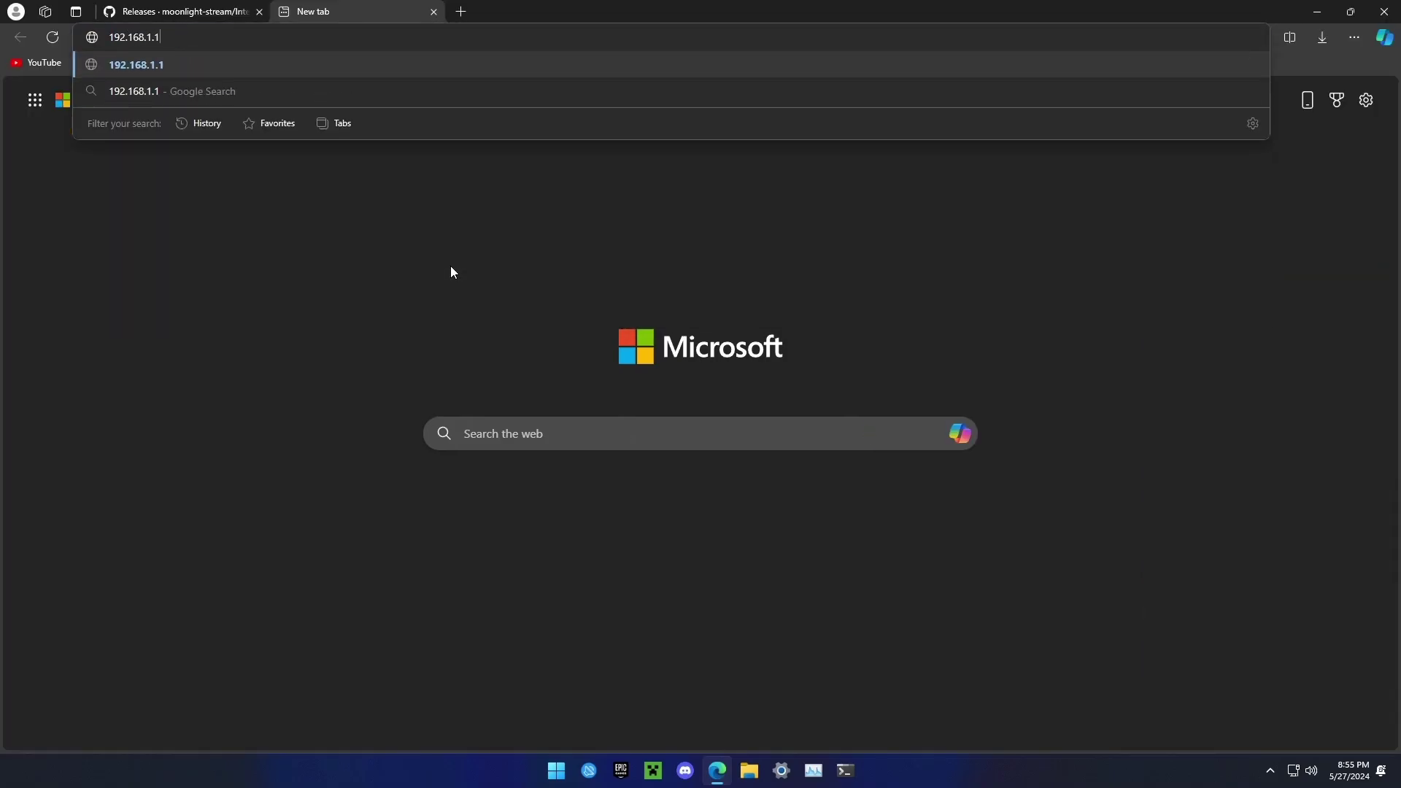
{"action": "key", "text": "Return"}
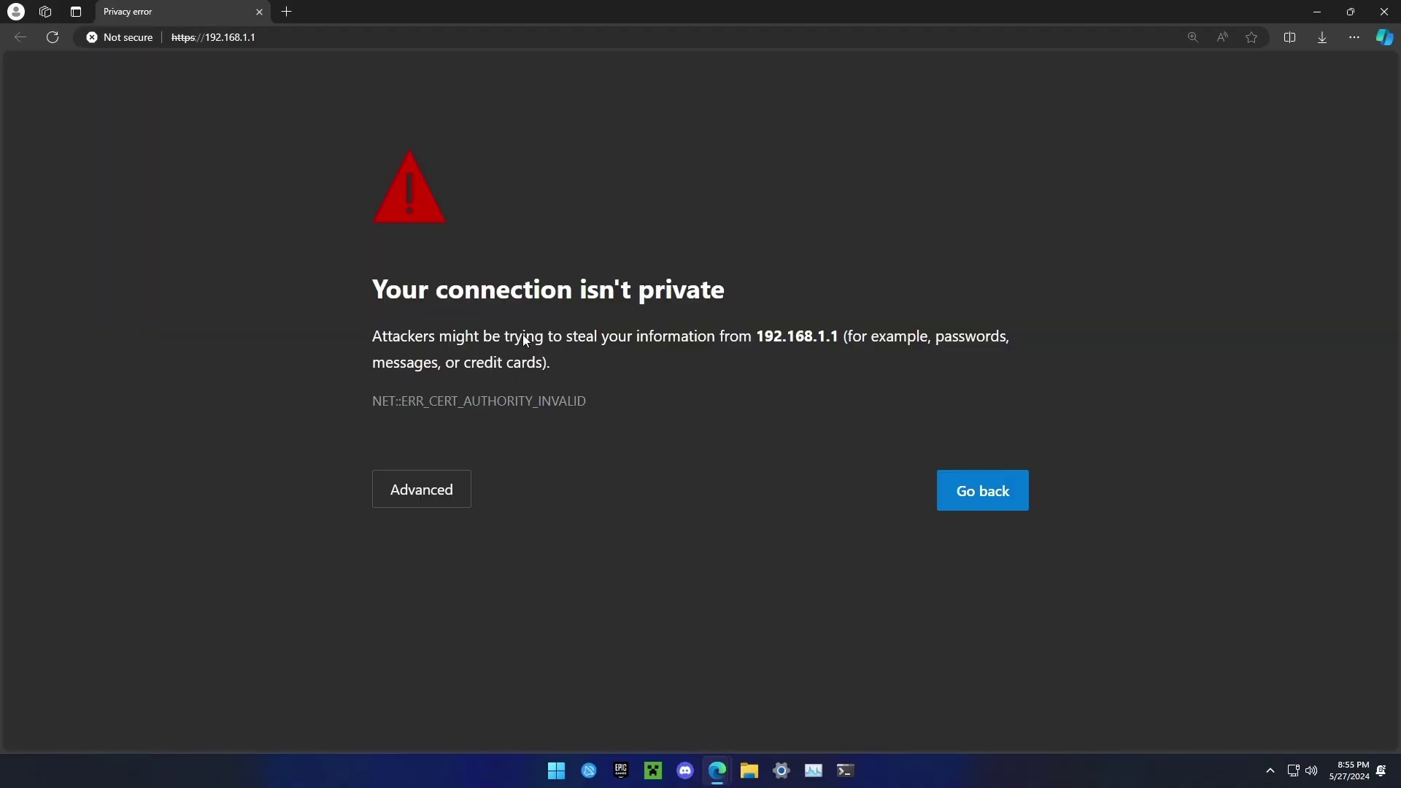
{"action": "left_click", "coordinate": [442, 491]}
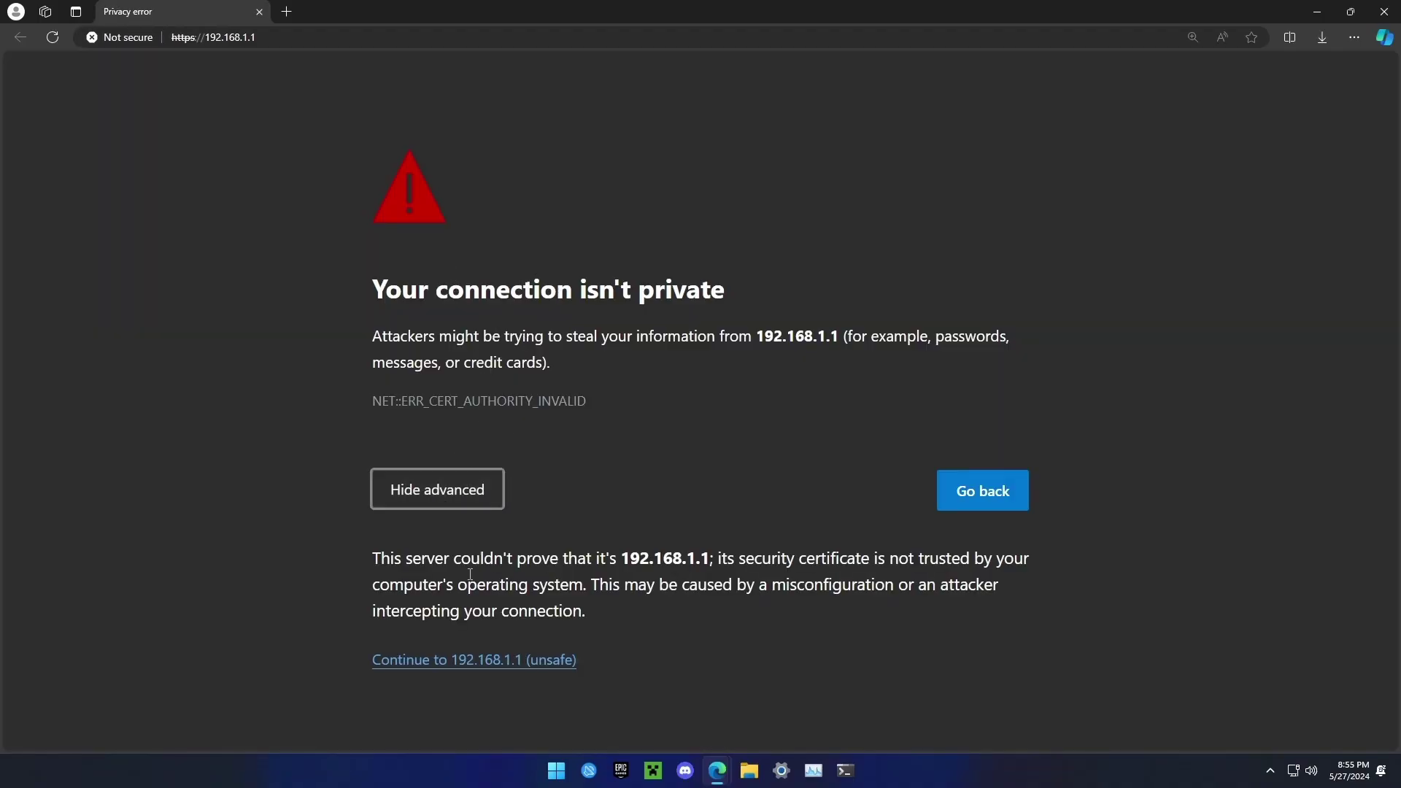
{"action": "left_click", "coordinate": [488, 659]}
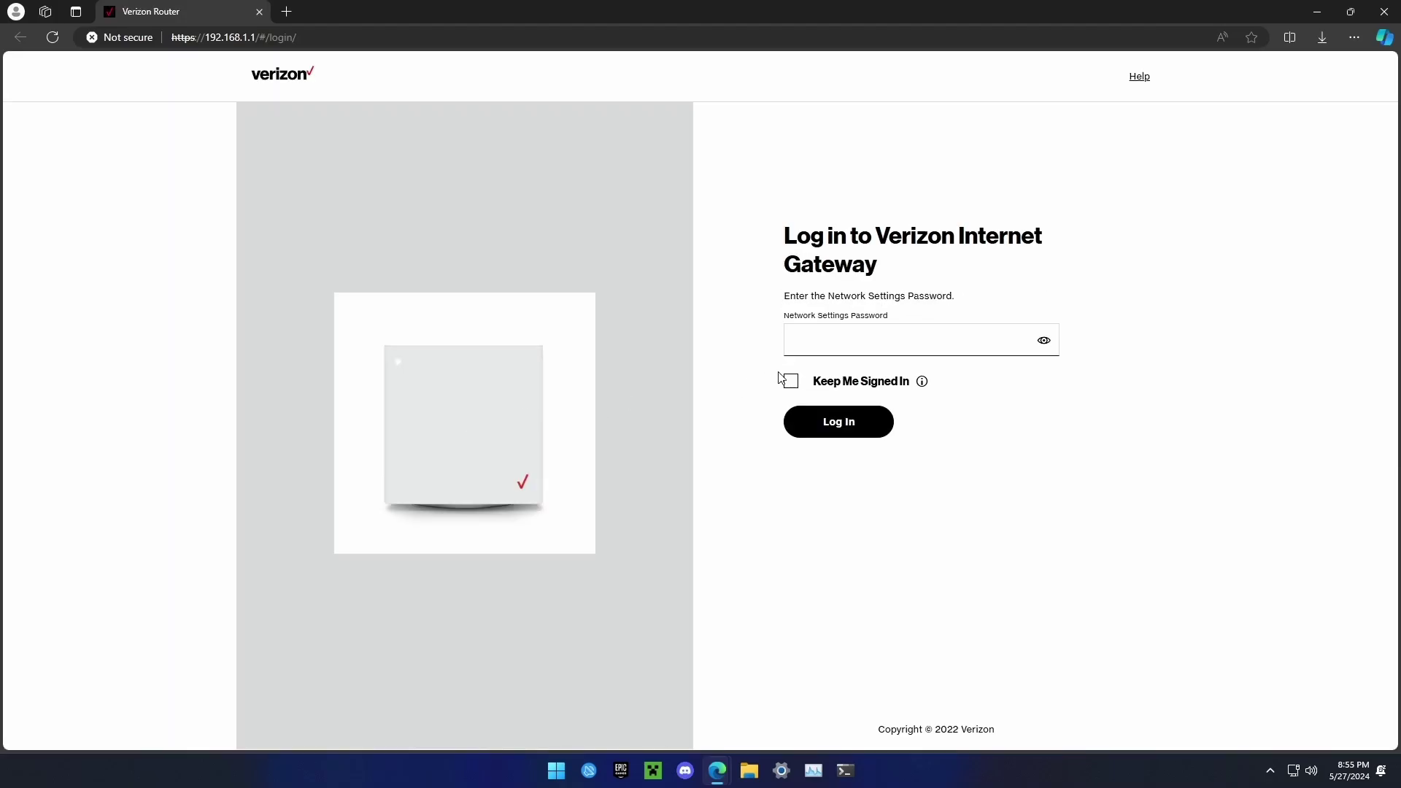
{"action": "left_click", "coordinate": [839, 347]}
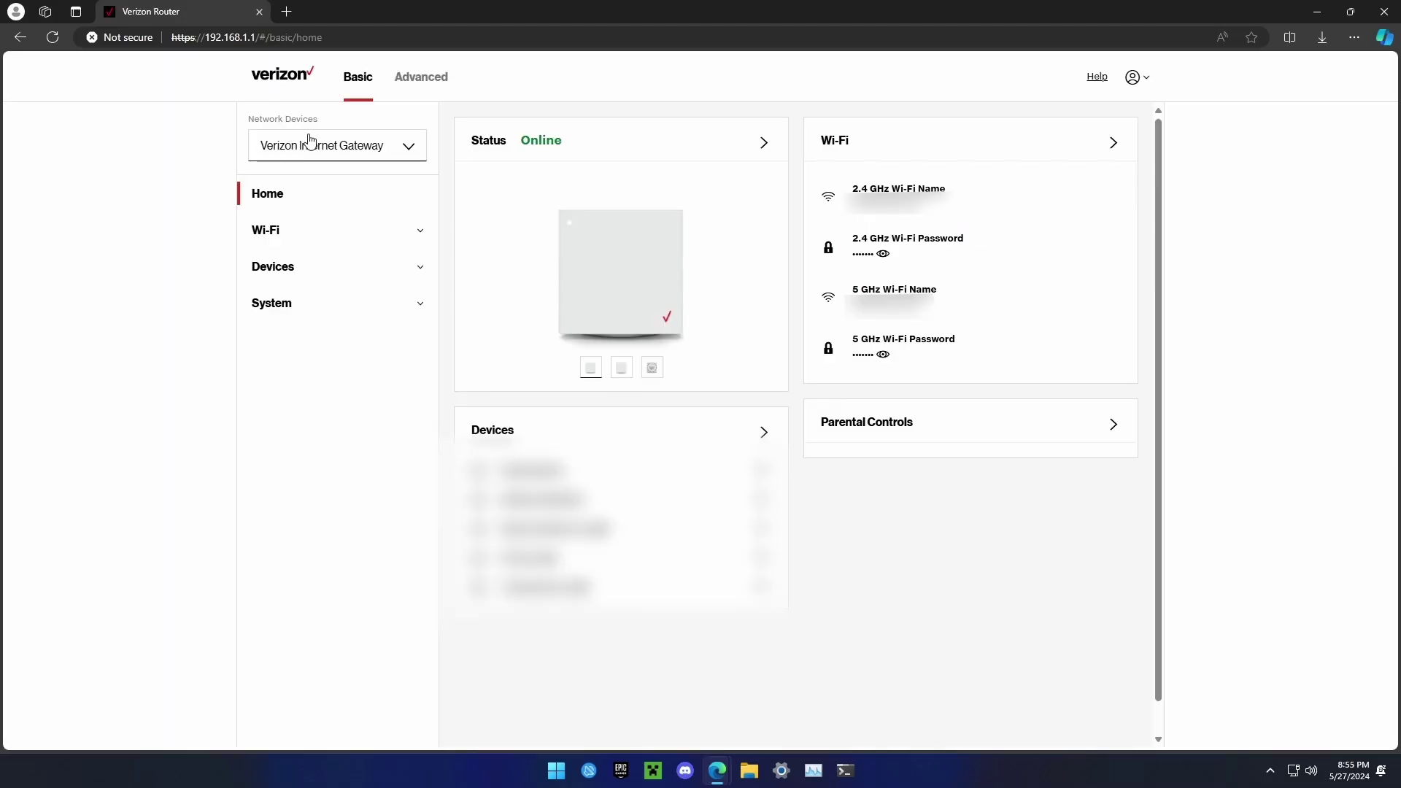
- Switch to the router's Advanced mode and go to Security & Firewall > Port Forwarding
{"action": "left_click", "coordinate": [430, 88]}
{"action": "key", "text": "ctrl+plus"}
{"action": "key", "text": "ctrl+plus"}
{"action": "key", "text": "ctrl+plus"}
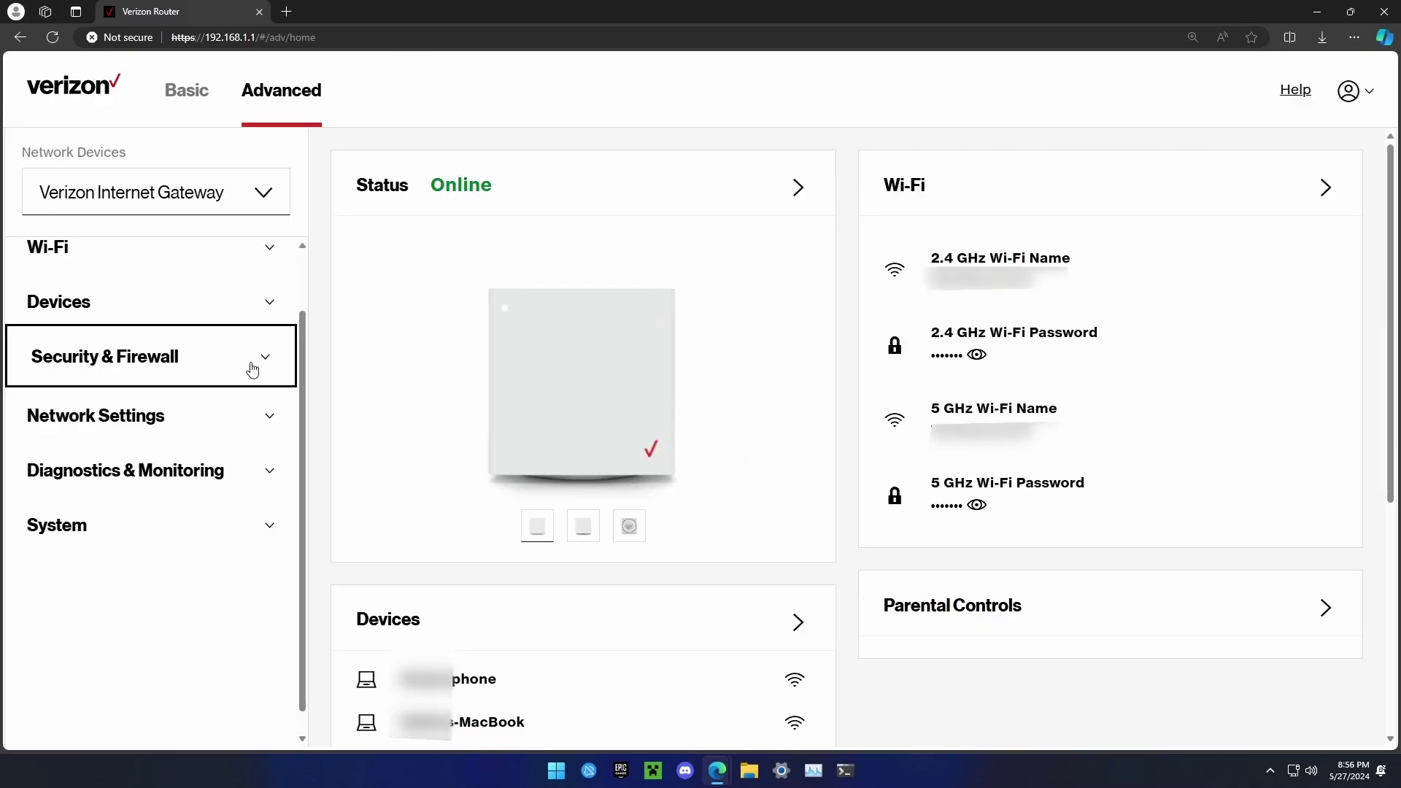
{"action": "left_click", "coordinate": [252, 370]}
{"action": "scroll", "coordinate": [266, 380], "scroll_direction": "down", "scroll_amount": 2}
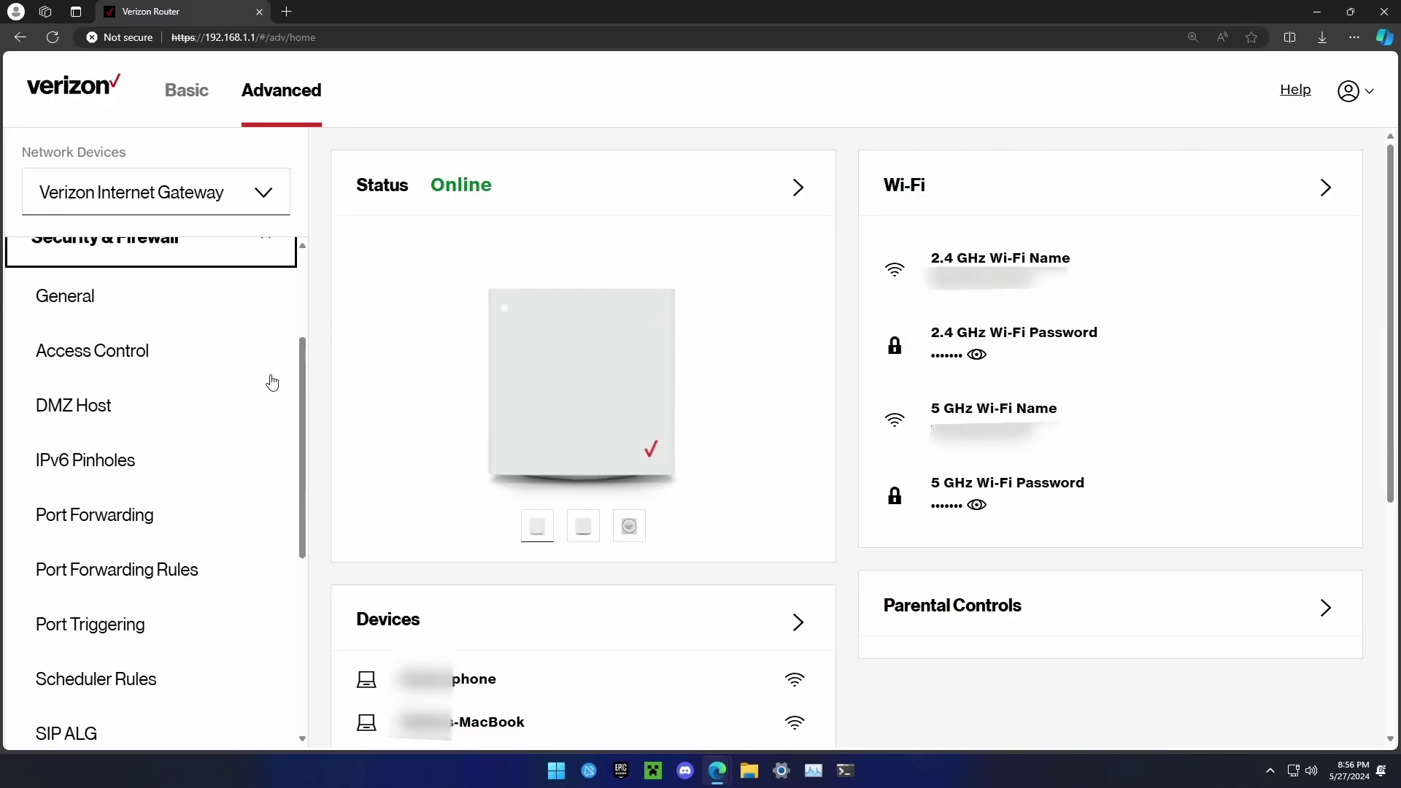
{"action": "left_click", "coordinate": [130, 497]}
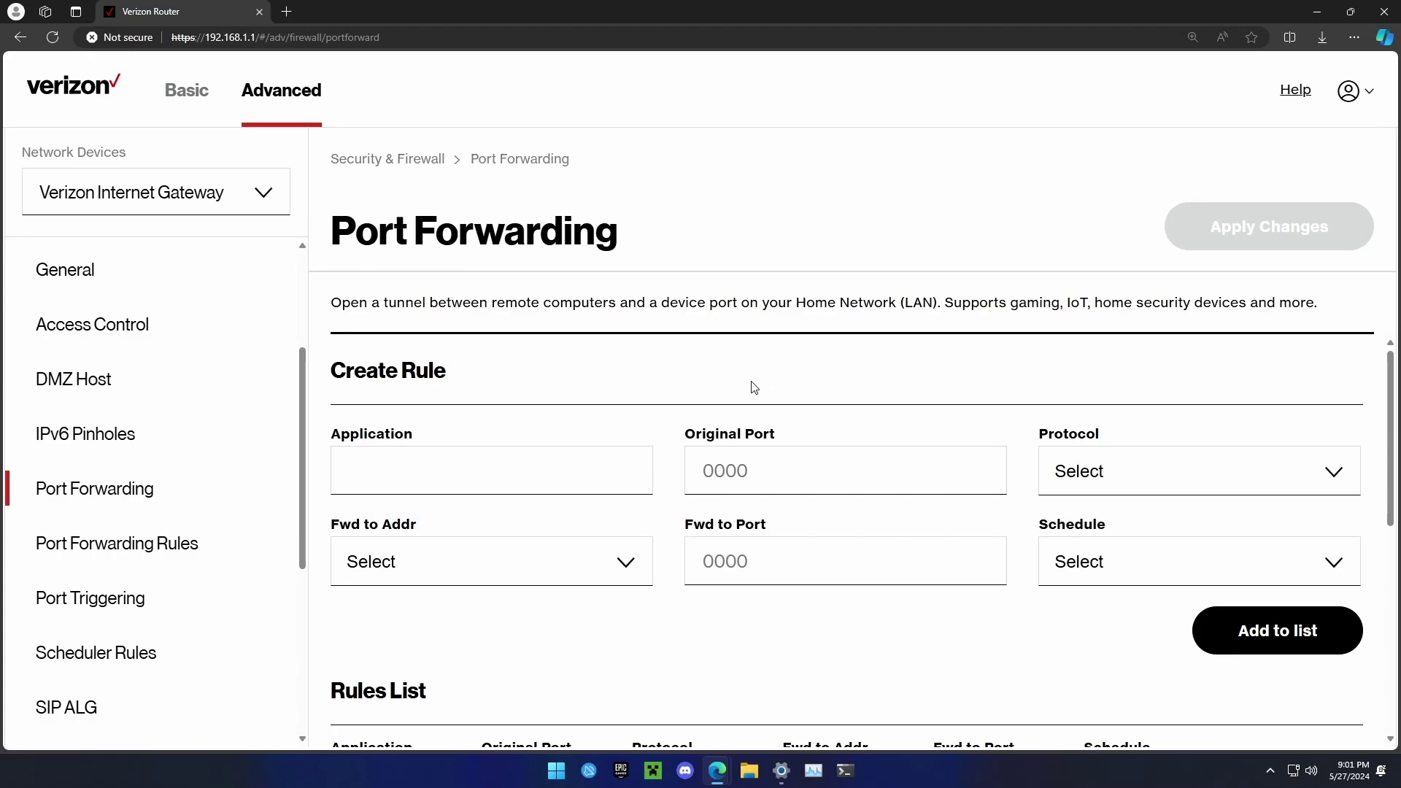
- Enter 'sunshine' as the new rule's Application and try the Original and Fwd to Port fields
{"action": "left_click", "coordinate": [564, 464]}
{"action": "type", "text": "sunshine"}
{"action": "left_click", "coordinate": [759, 409]}
{"action": "left_click", "coordinate": [728, 470]}
{"action": "left_click", "coordinate": [715, 561]}
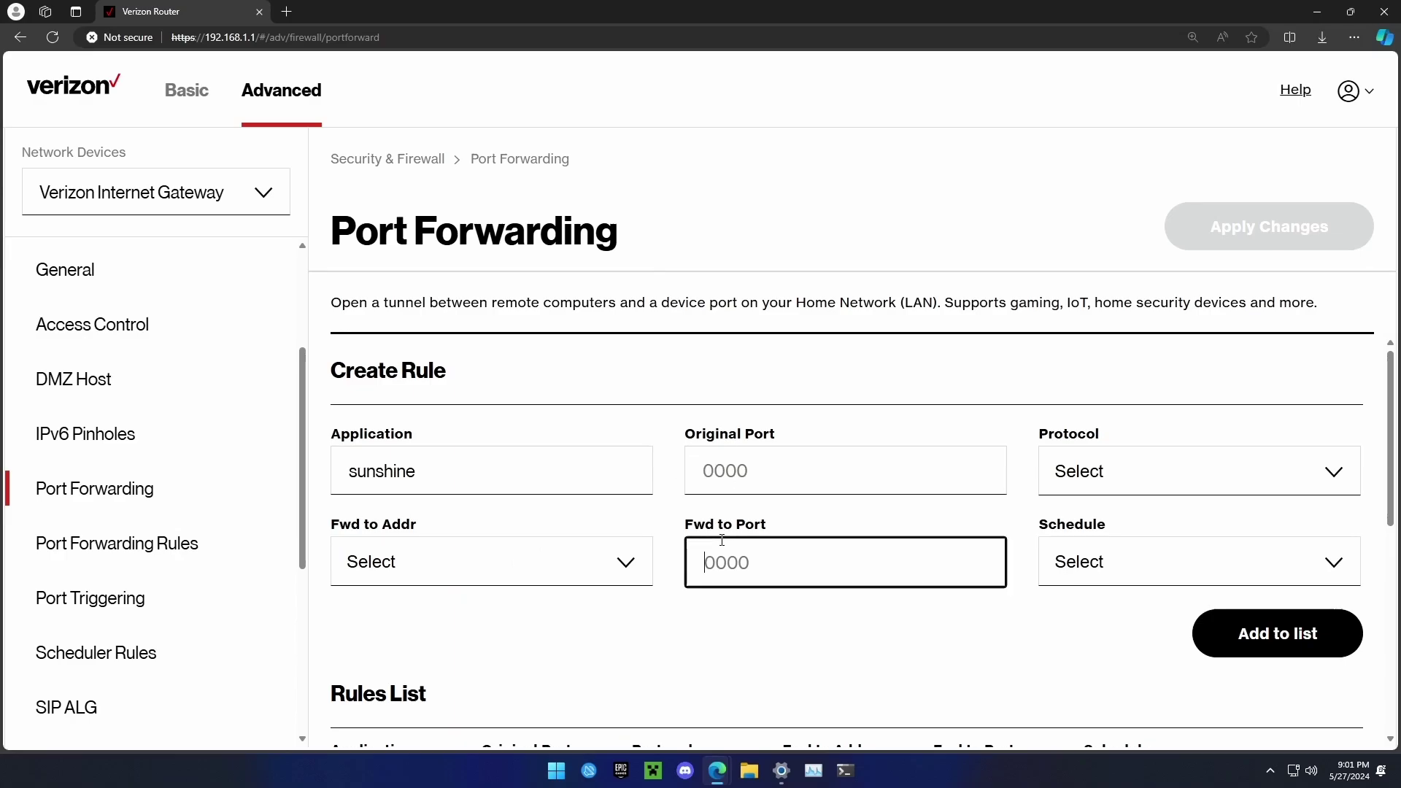
{"action": "left_click", "coordinate": [738, 462]}
{"action": "left_click", "coordinate": [728, 511]}
{"action": "left_click", "coordinate": [750, 381]}
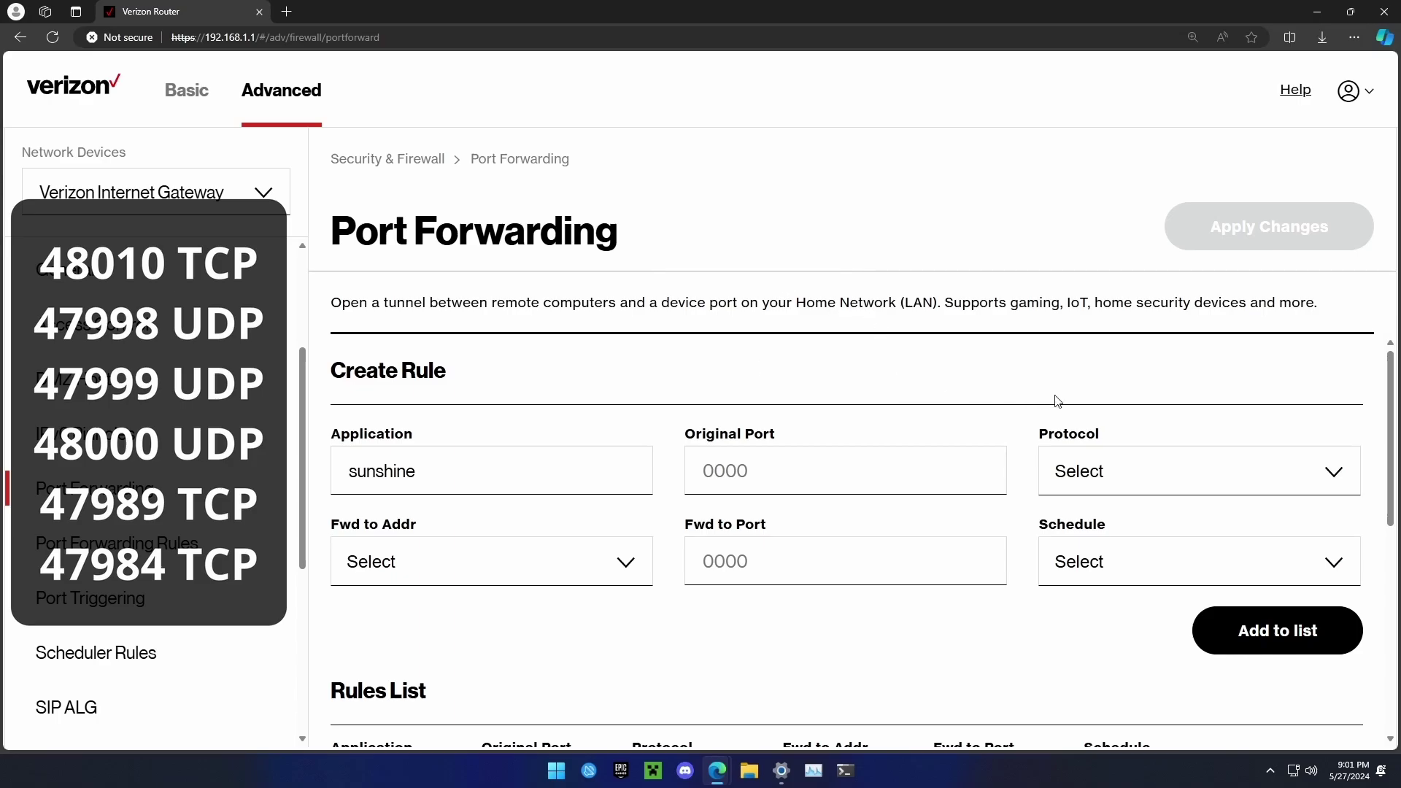
- Try 47990 in both port fields, then set the rule's Protocol to TCP
{"action": "left_click", "coordinate": [1101, 471]}
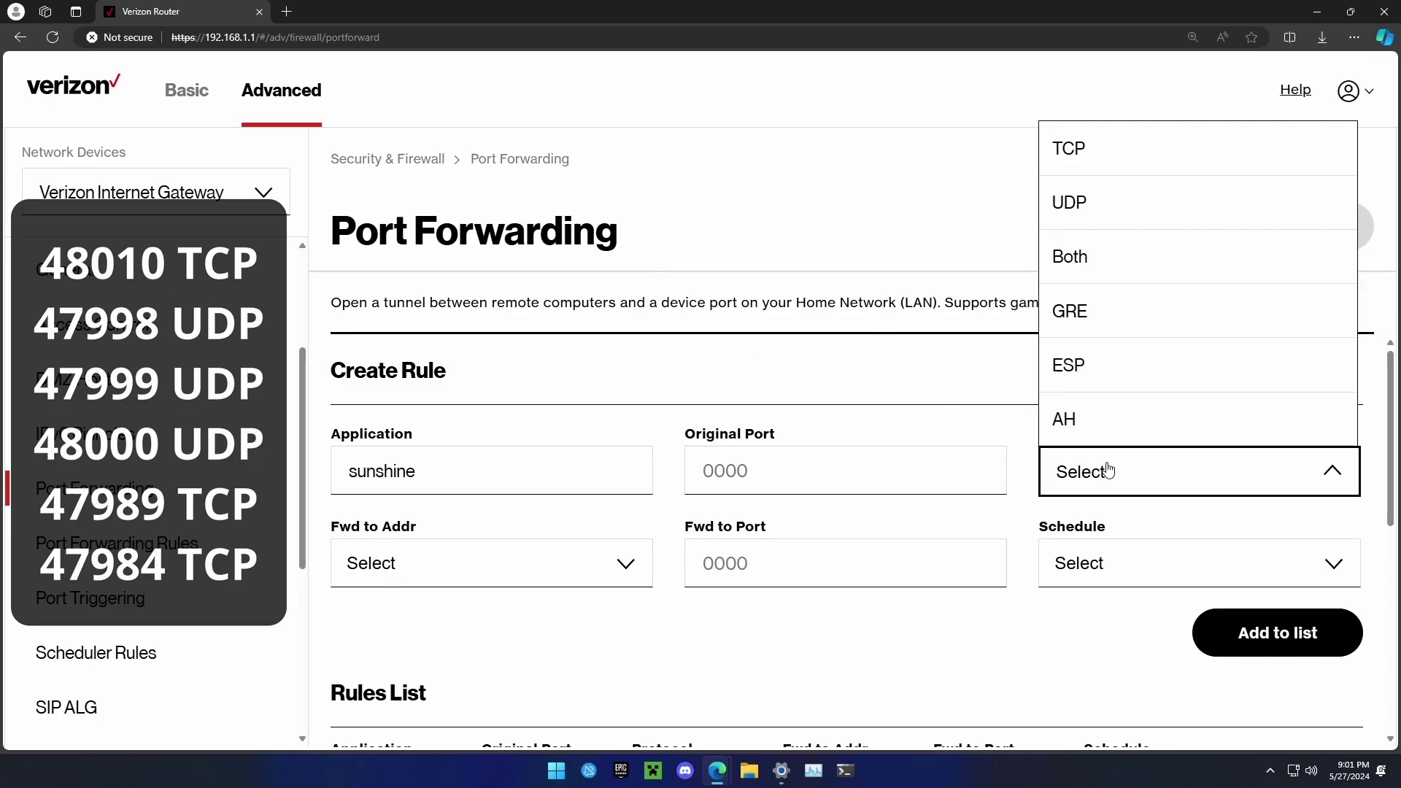
{"action": "left_click", "coordinate": [948, 370]}
{"action": "left_click", "coordinate": [765, 468]}
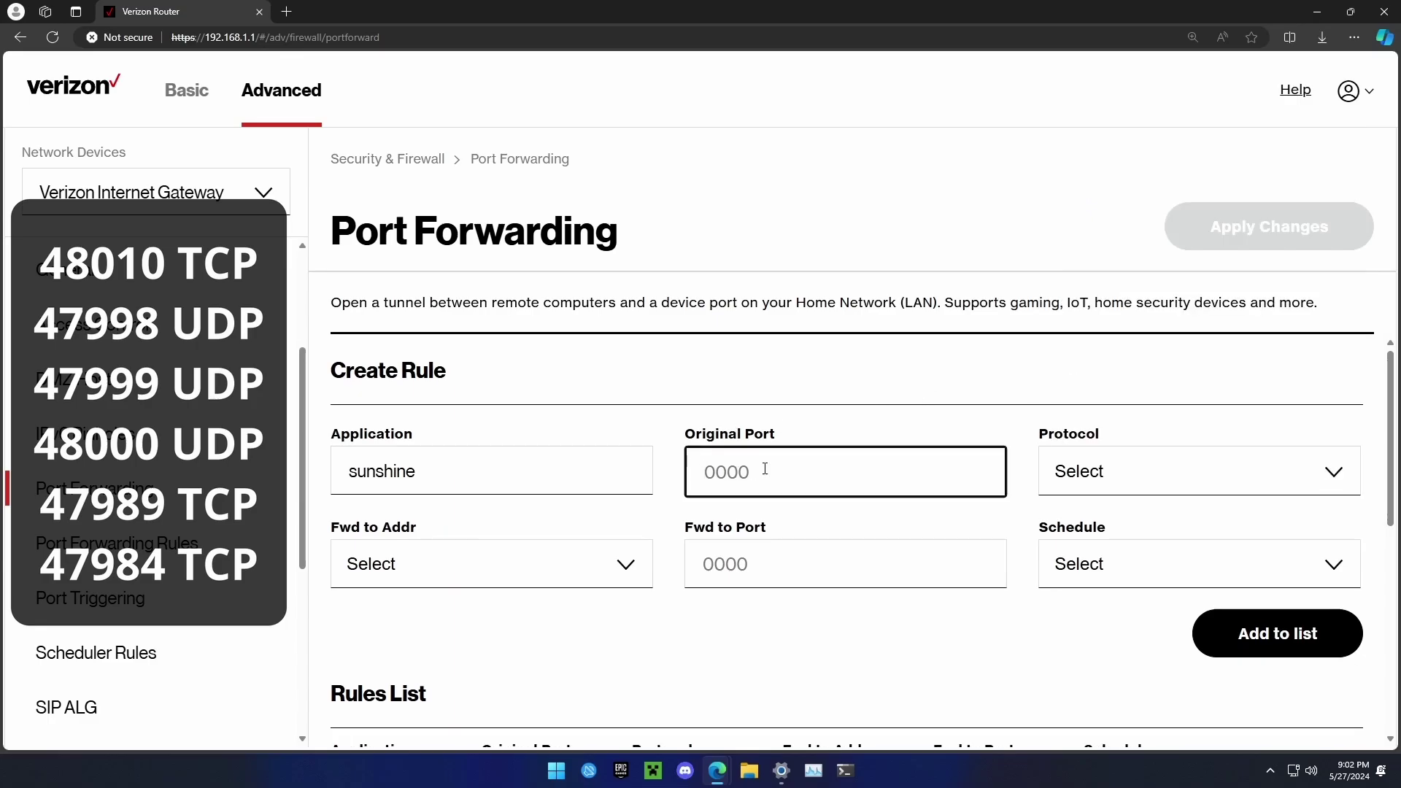
{"action": "type", "text": "47990"}
{"action": "left_click", "coordinate": [756, 563]}
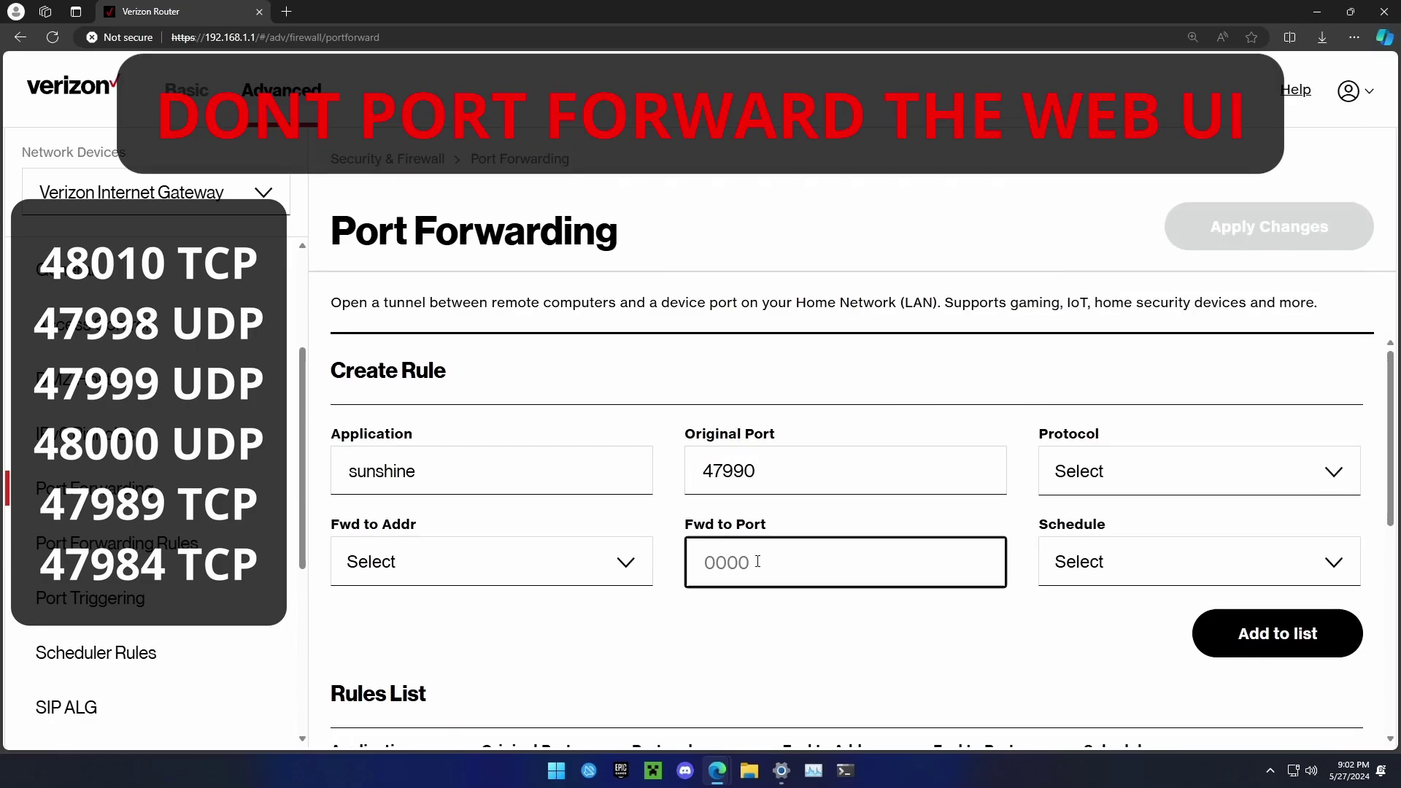
{"action": "type", "text": "47990"}
{"action": "left_click", "coordinate": [791, 457]}
{"action": "left_click", "coordinate": [788, 548]}
{"action": "left_click", "coordinate": [797, 475]}
{"action": "left_click", "coordinate": [850, 519]}
{"action": "left_click", "coordinate": [1085, 484]}
{"action": "left_click", "coordinate": [1085, 151]}
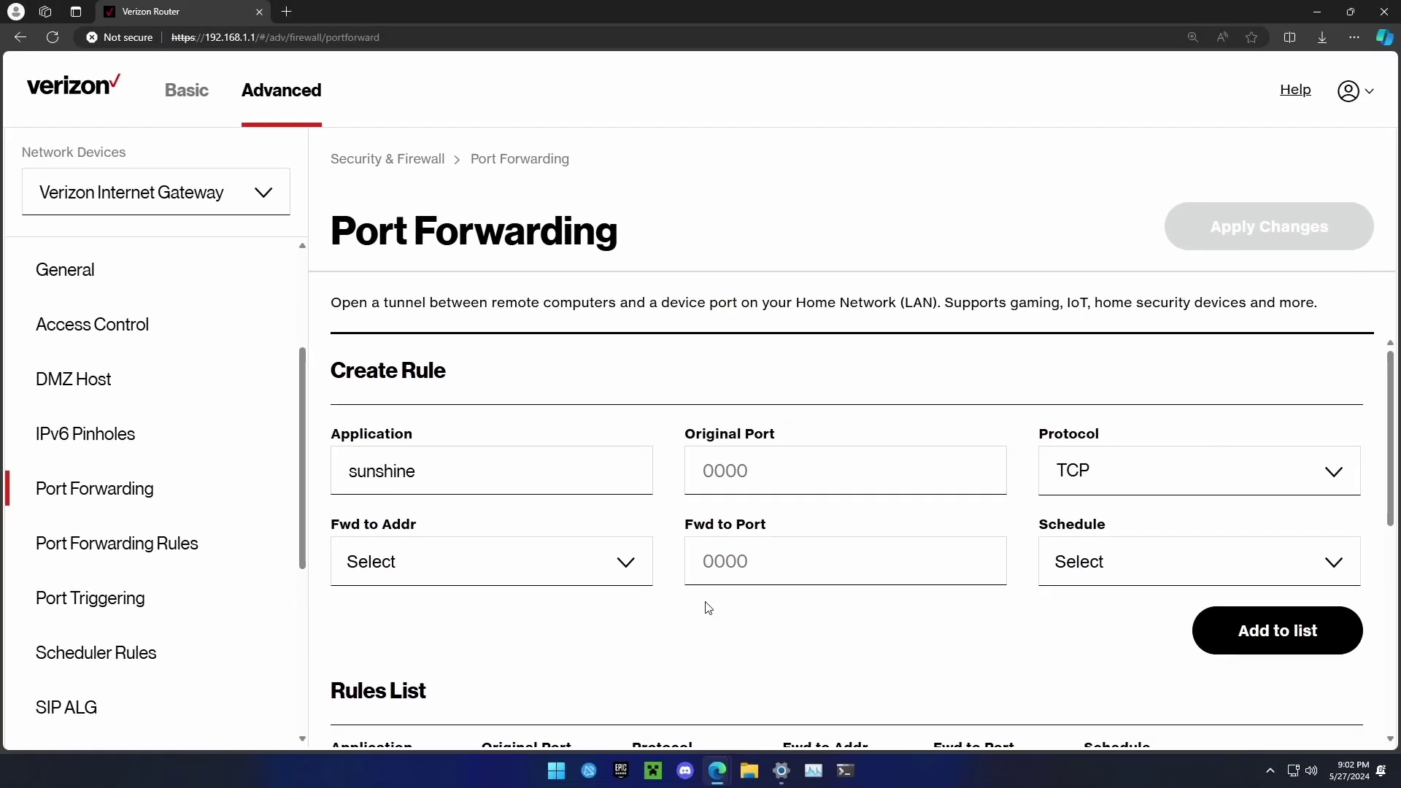
- Run ipconfig in PowerShell and copy the IPv4 address 192.168.1.185
{"action": "left_click", "coordinate": [844, 776]}
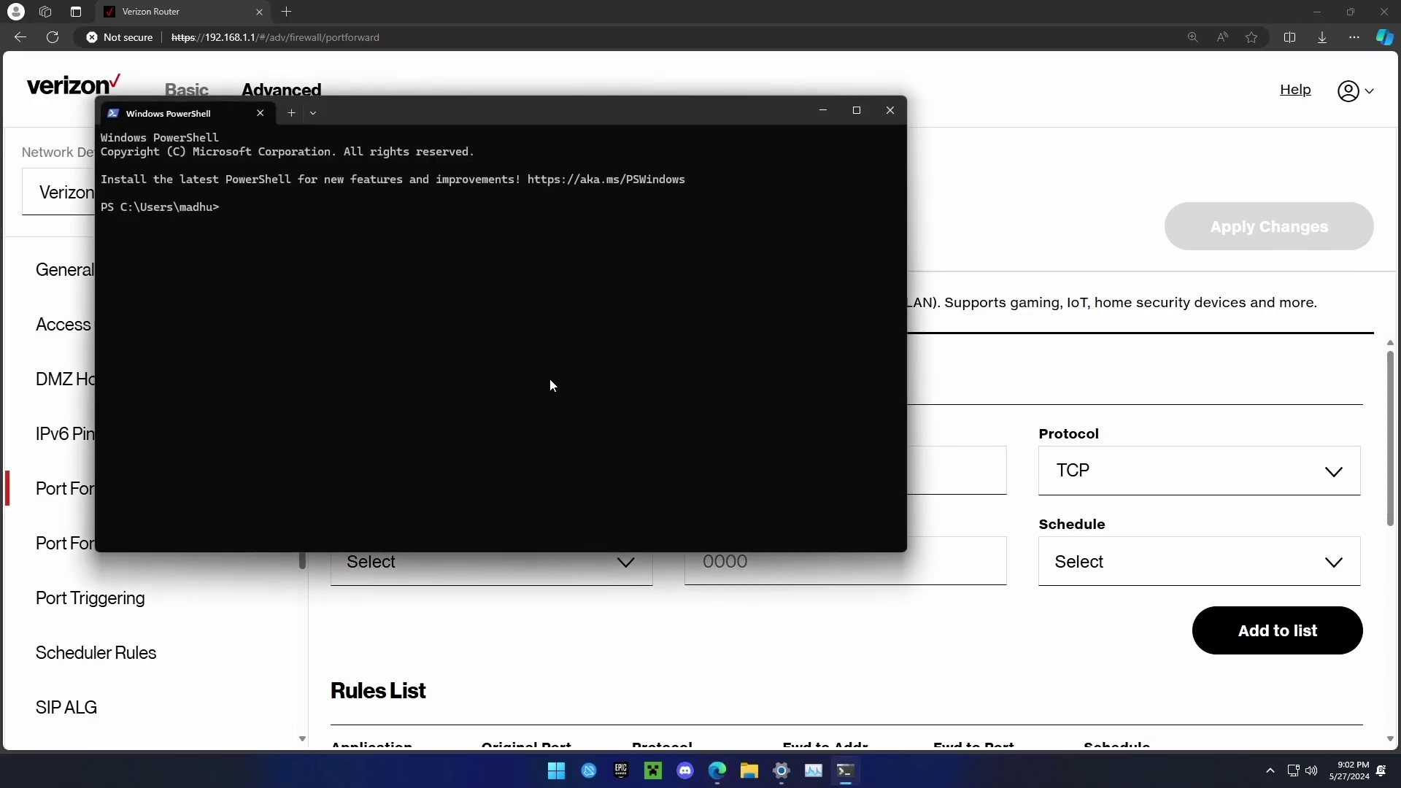
{"action": "type", "text": "ipconfig"}
{"action": "key", "text": "Return"}
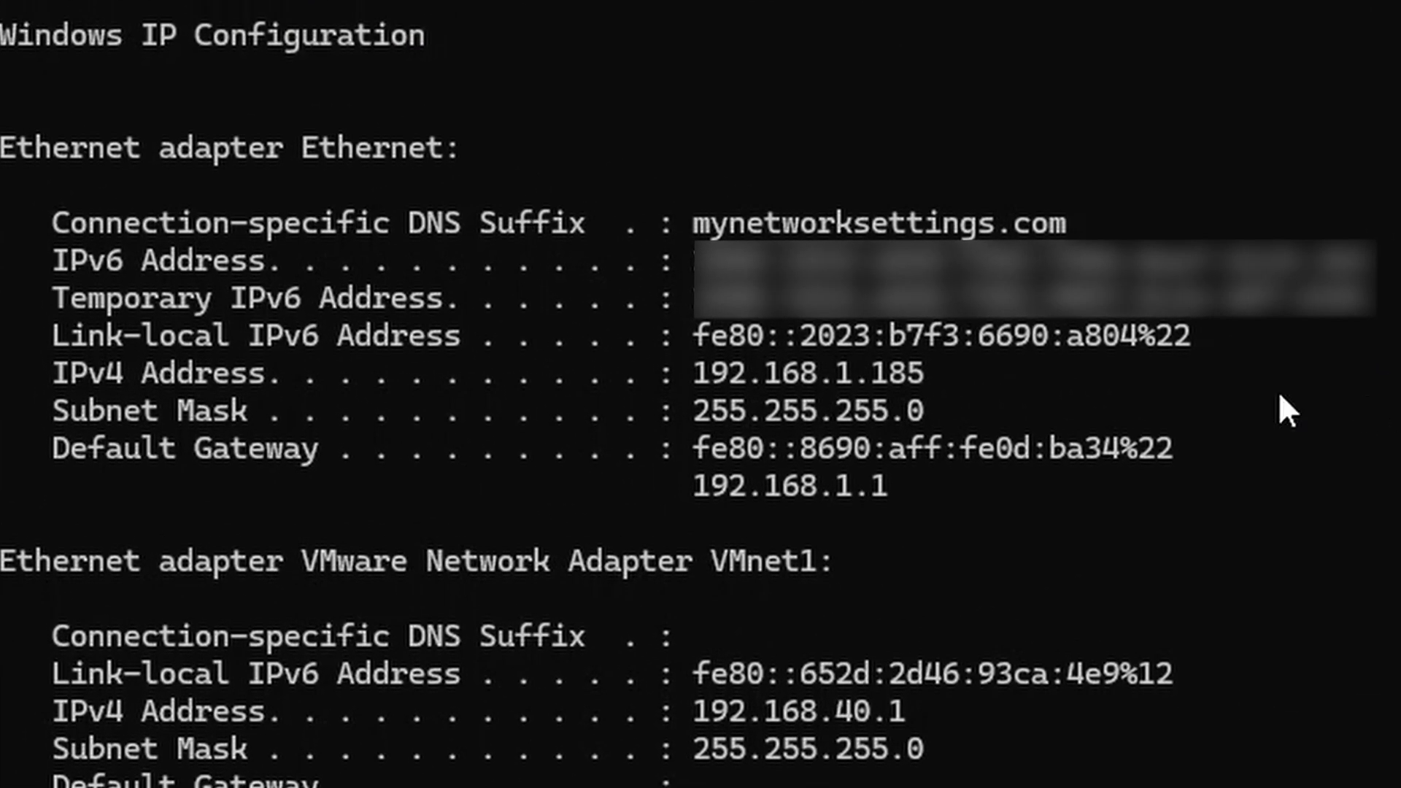
{"action": "left_click_drag", "start_coordinate": [38, 374], "coordinate": [995, 380]}
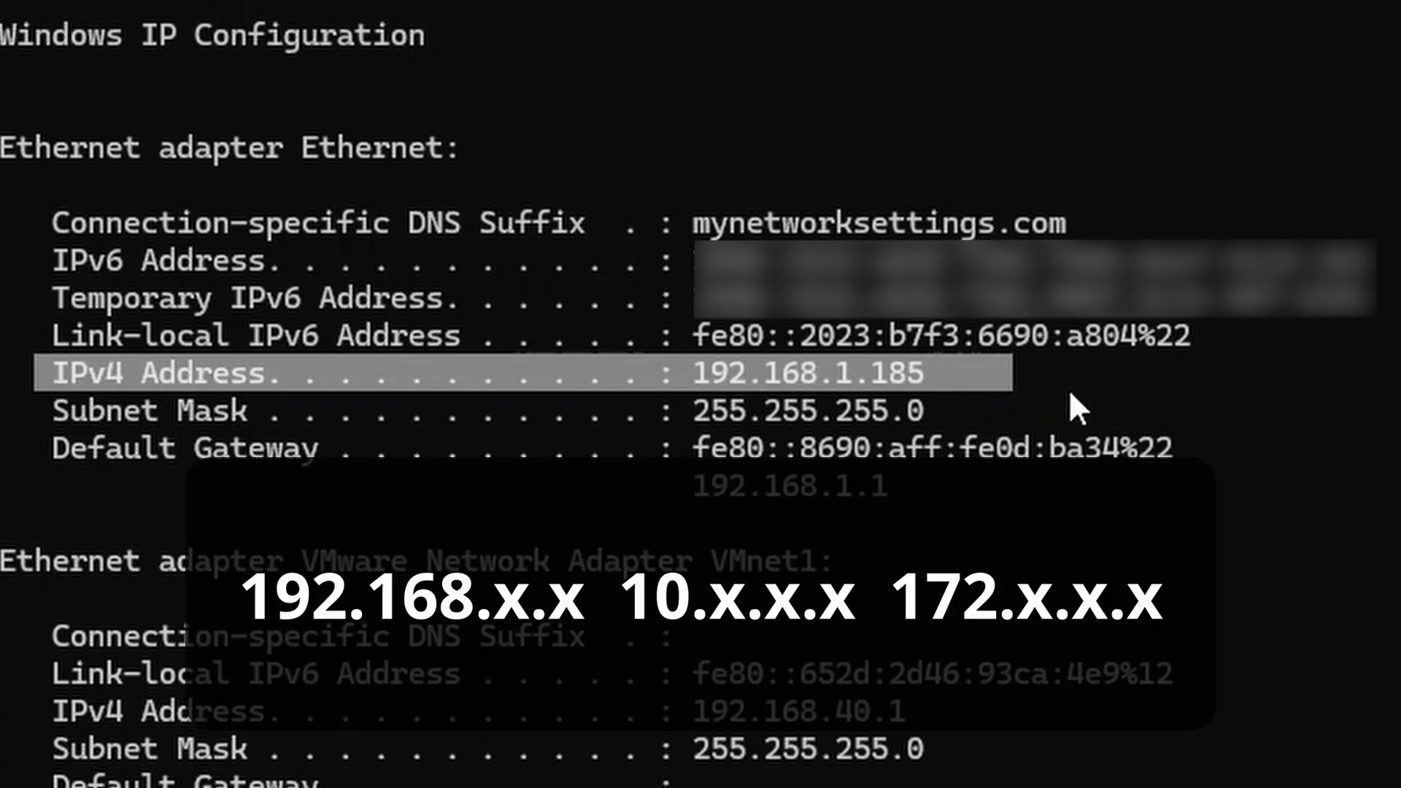
{"action": "key", "text": "ctrl+c"}
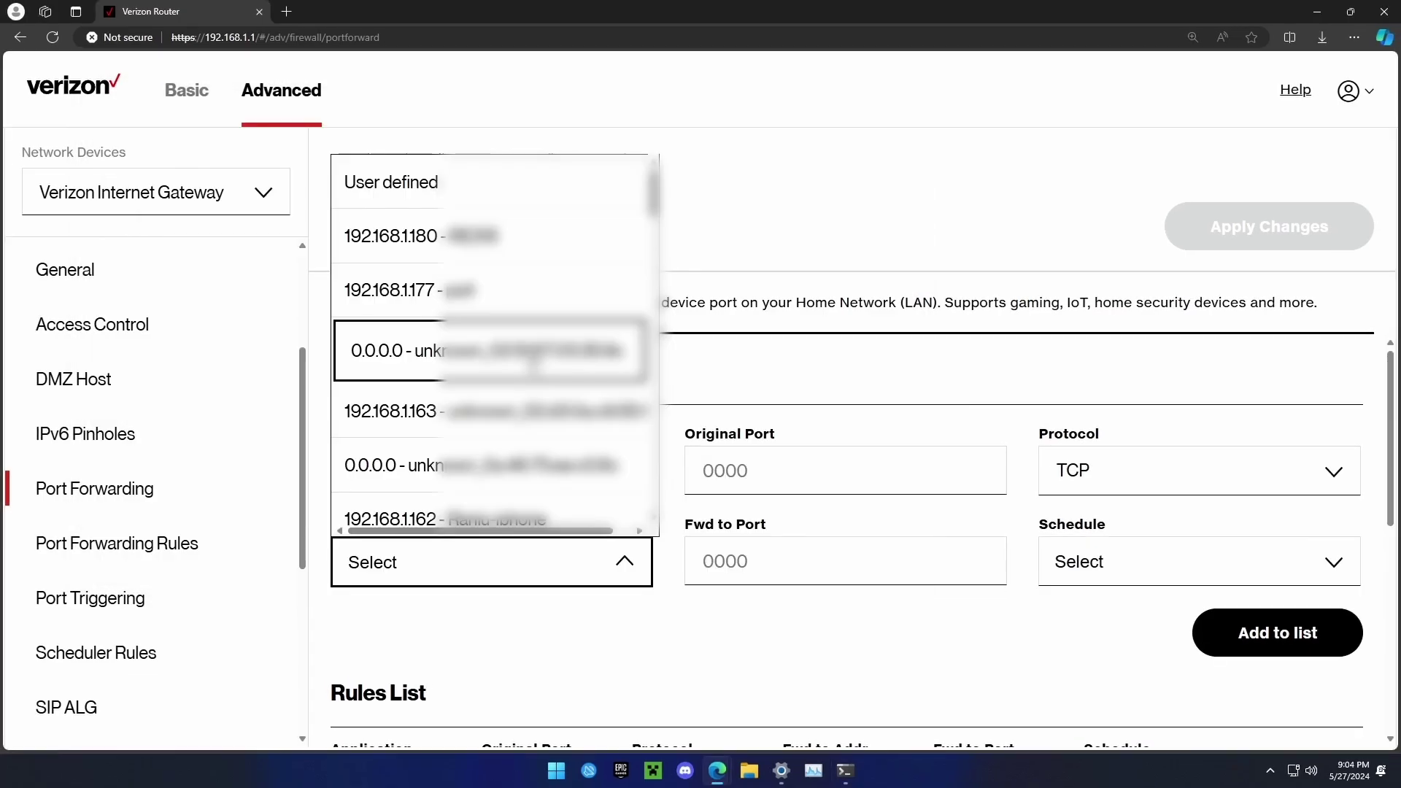
{"action": "scroll", "coordinate": [536, 359], "scroll_direction": "down", "scroll_amount": 4}
{"action": "scroll", "coordinate": [541, 355], "scroll_direction": "down", "scroll_amount": 2}
- Set the sunshine rule's Fwd to Addr to 192.168.1.185 - madhupc
{"action": "left_click", "coordinate": [540, 354]}
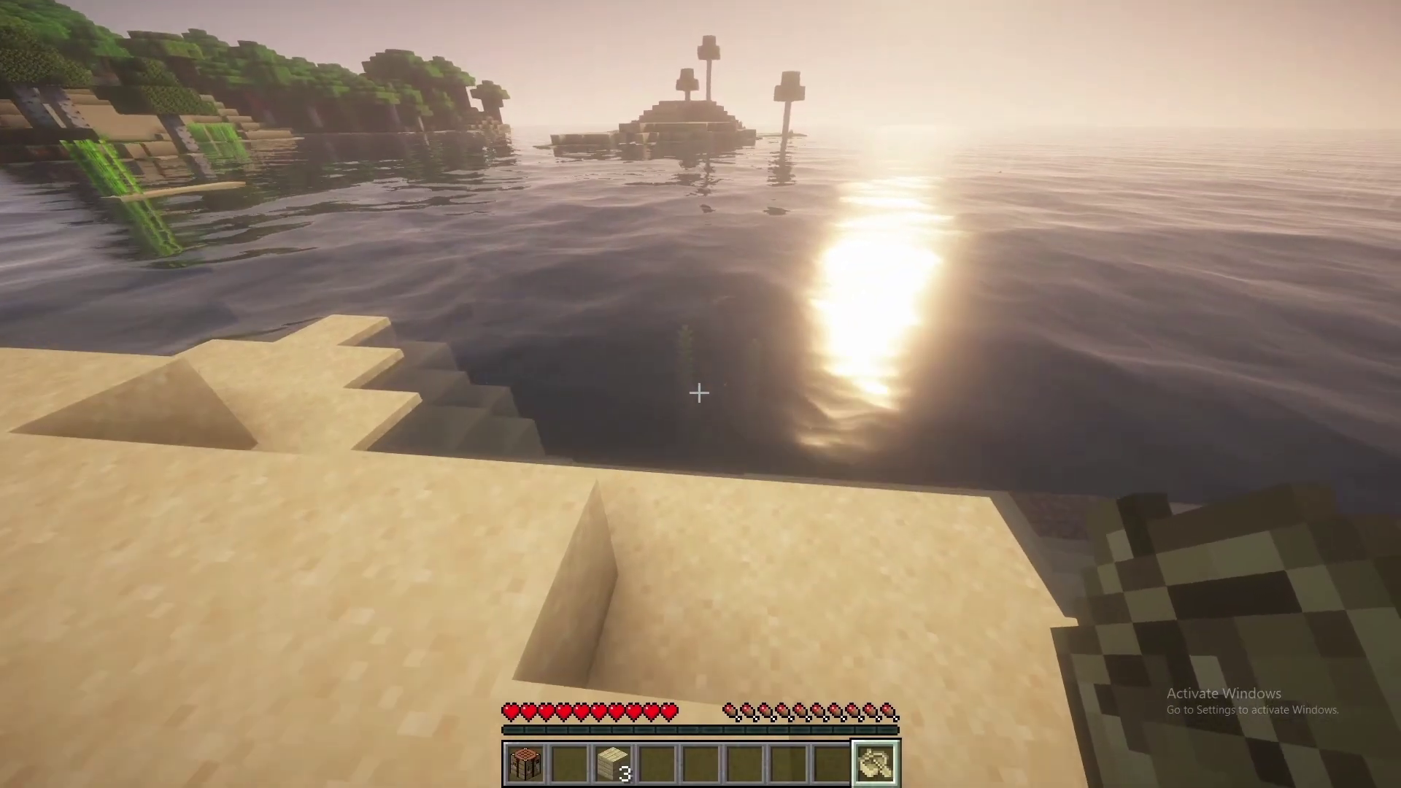
- Place a boat on the water, board it, and row toward the island
{"action": "right_click", "coordinate": [699, 394]}
{"action": "right_click", "coordinate": [699, 394]}
{"action": "key", "text": "w"}
{"action": "key", "text": "a"}
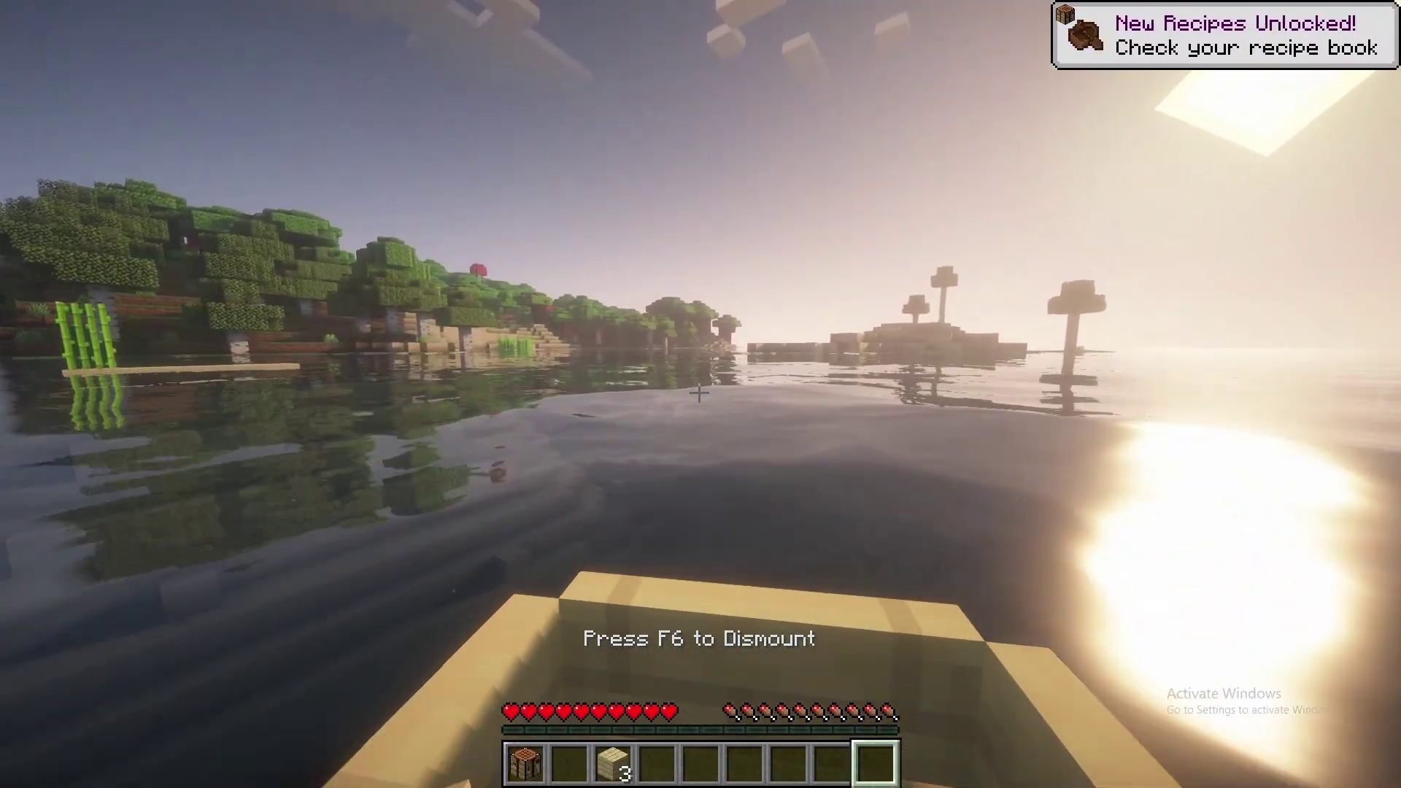
{"action": "key", "text": "a"}
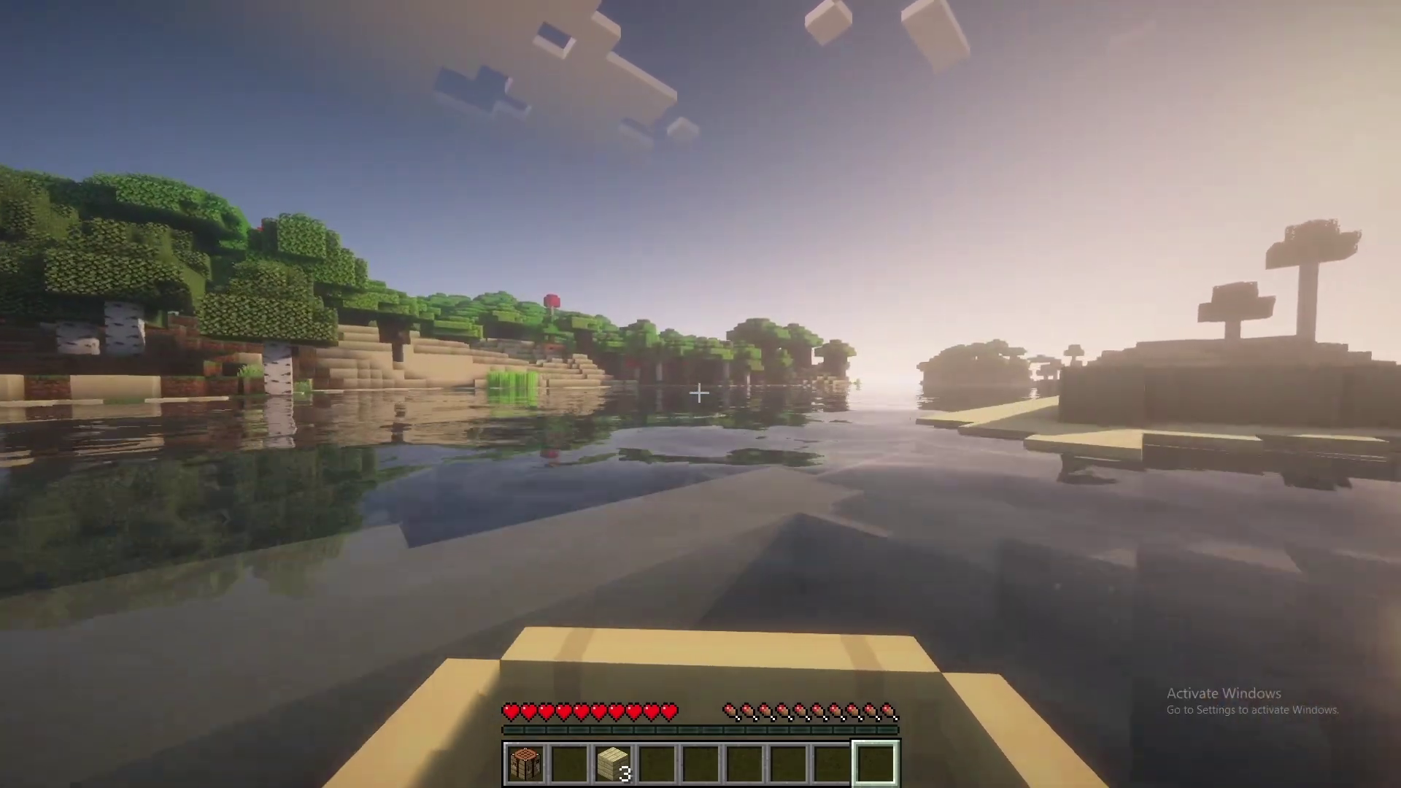
{"action": "key", "text": "d"}
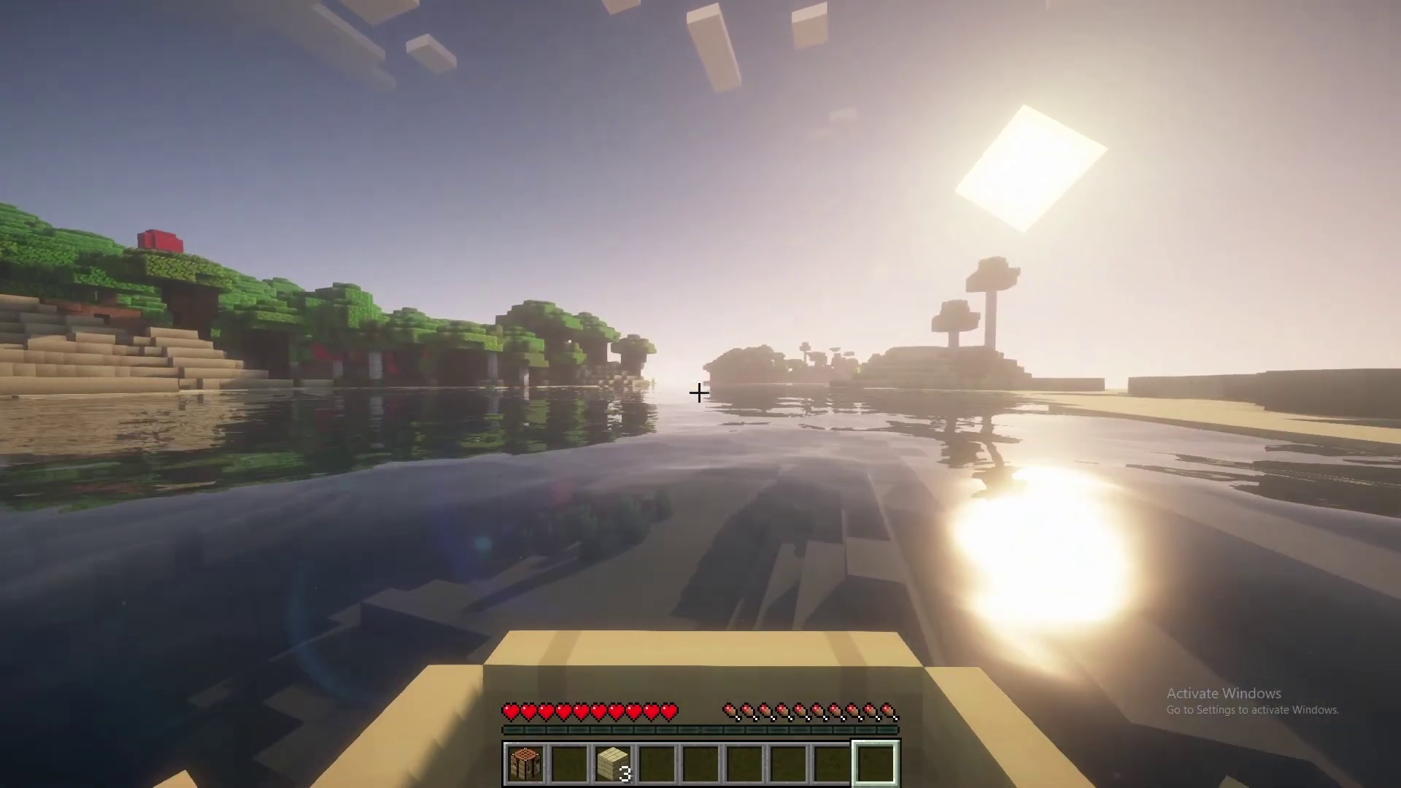
{"action": "key", "text": "a"}
{"action": "key", "text": "a"}
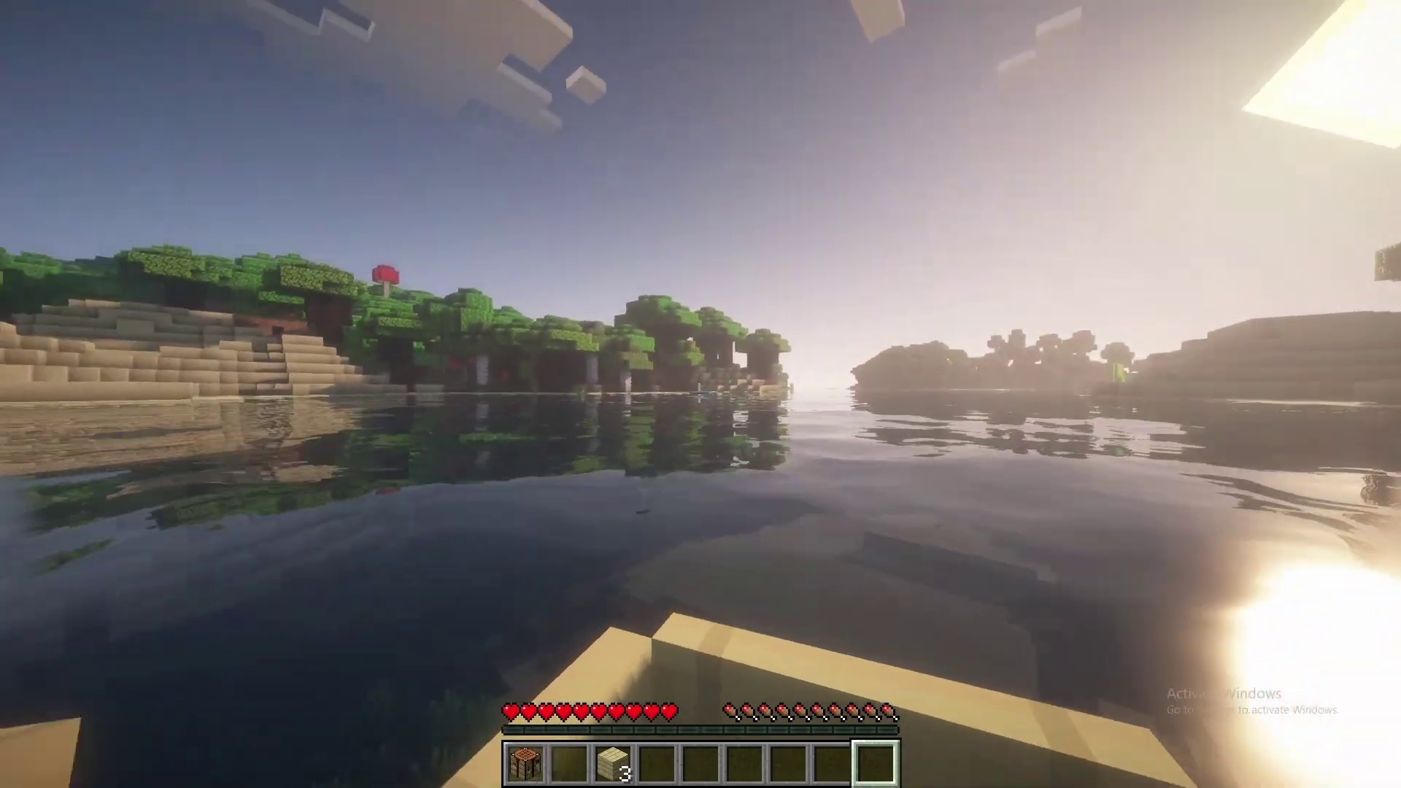
{"action": "key", "text": "d"}
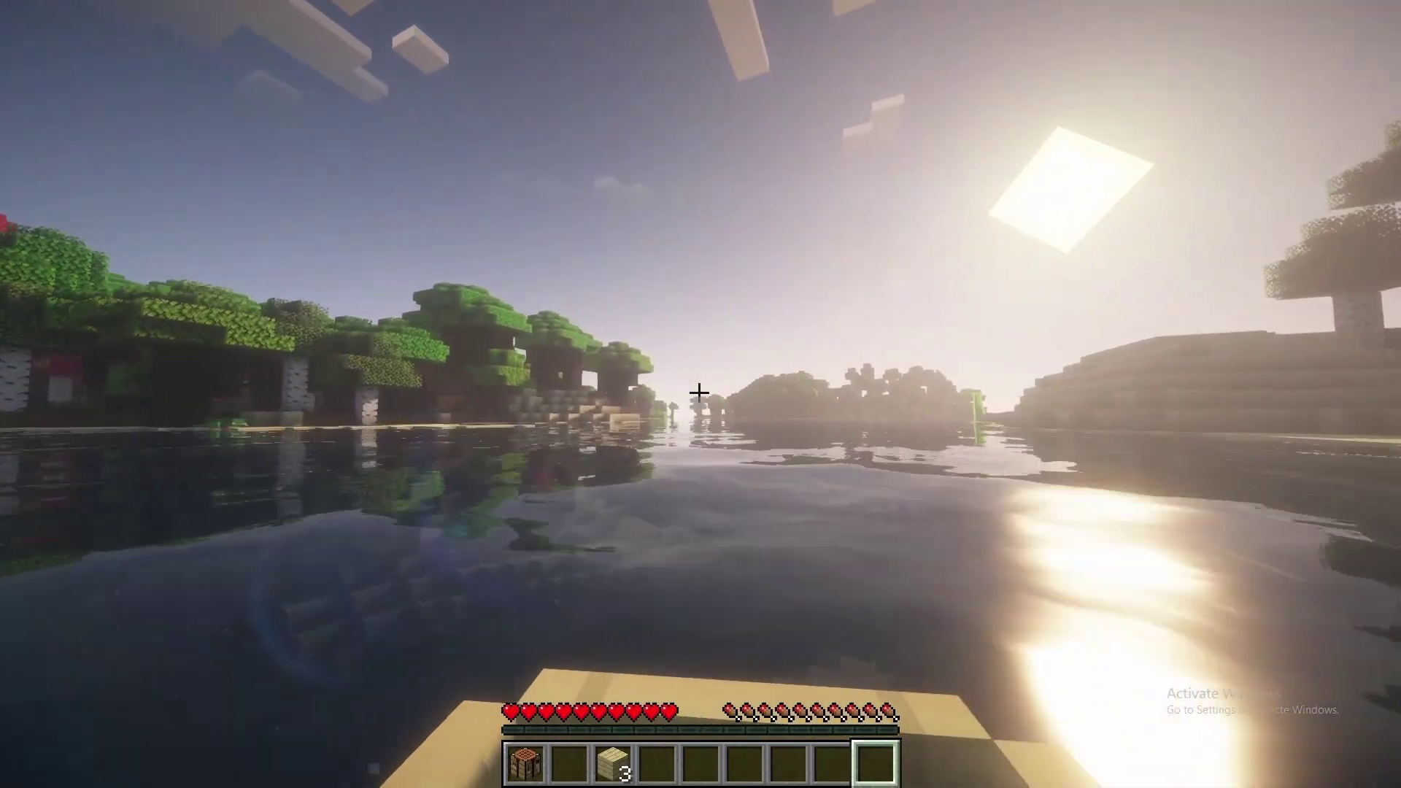